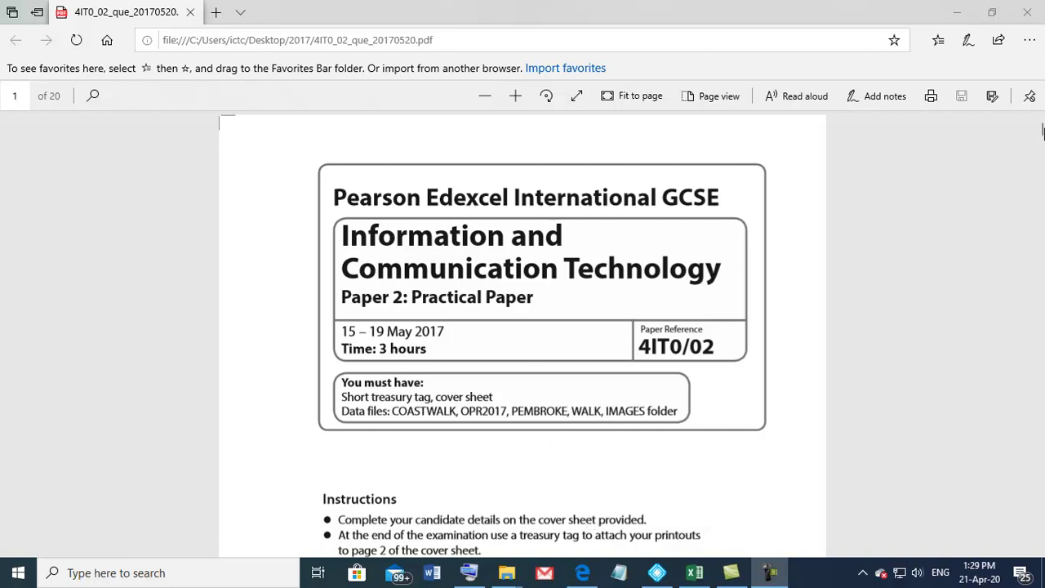
Step: Scroll the exam paper down to the Task SS2 instructions on page 5
left_click_drag(1039, 129, 1038, 197)
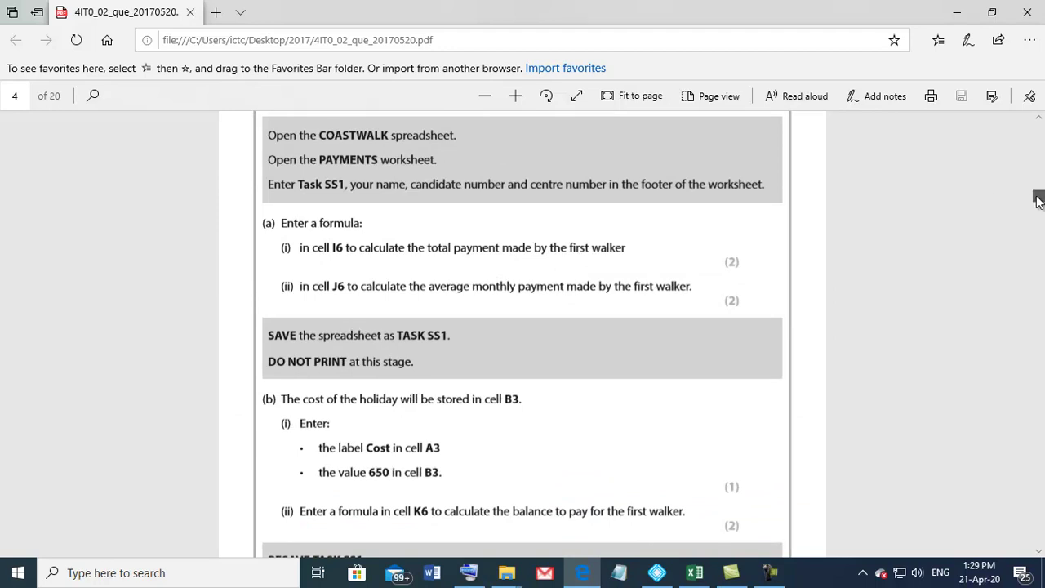
left_click_drag(1038, 200, 1038, 197)
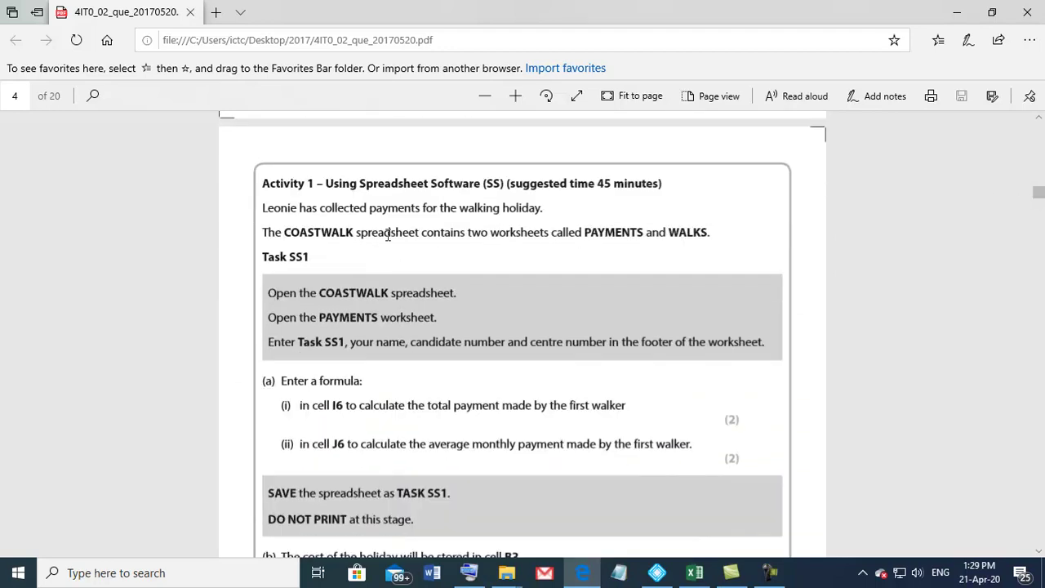
scroll(391, 239, "down", 5)
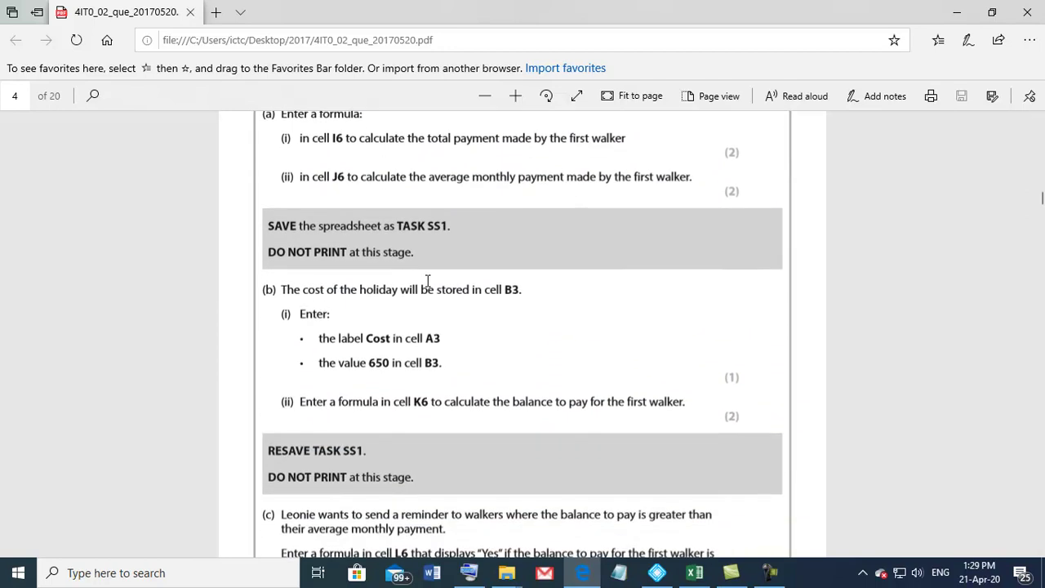
scroll(430, 300, "down", 5)
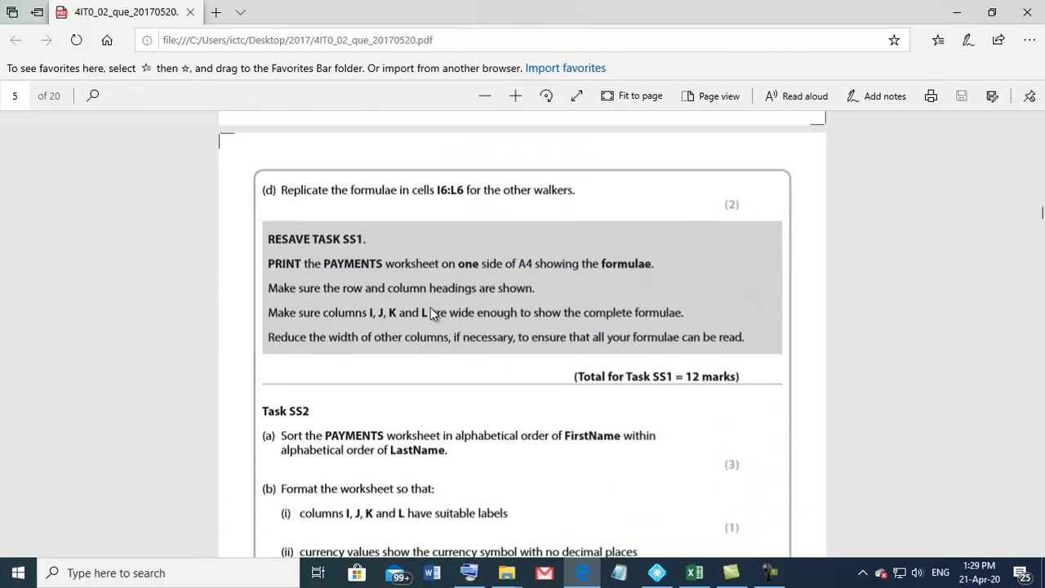
scroll(431, 309, "down", 3)
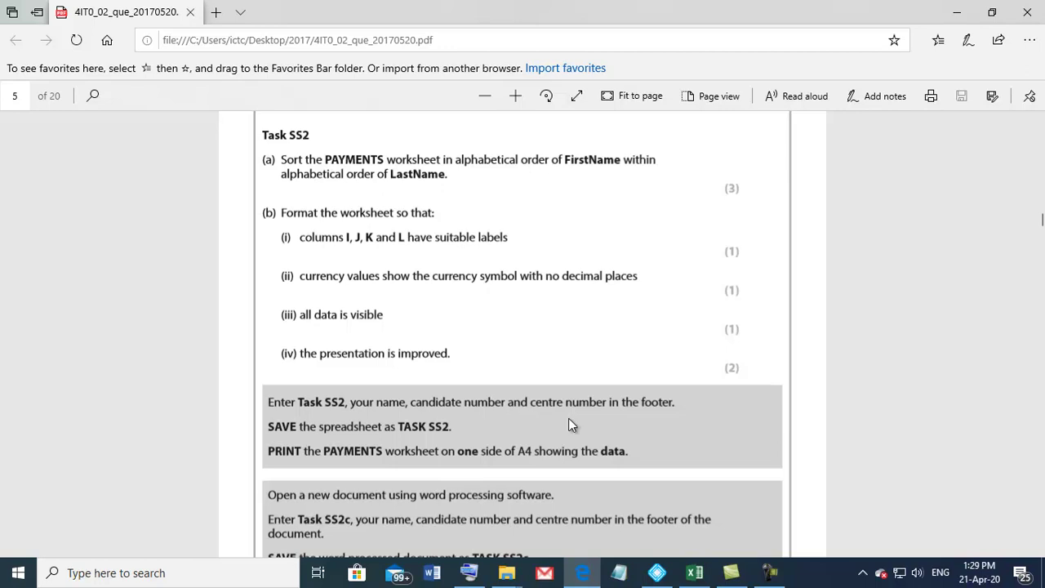
Step: Glance at the Payments sheet's Cost and title rows in COASTWALK, then return to the exam paper
left_click(695, 572)
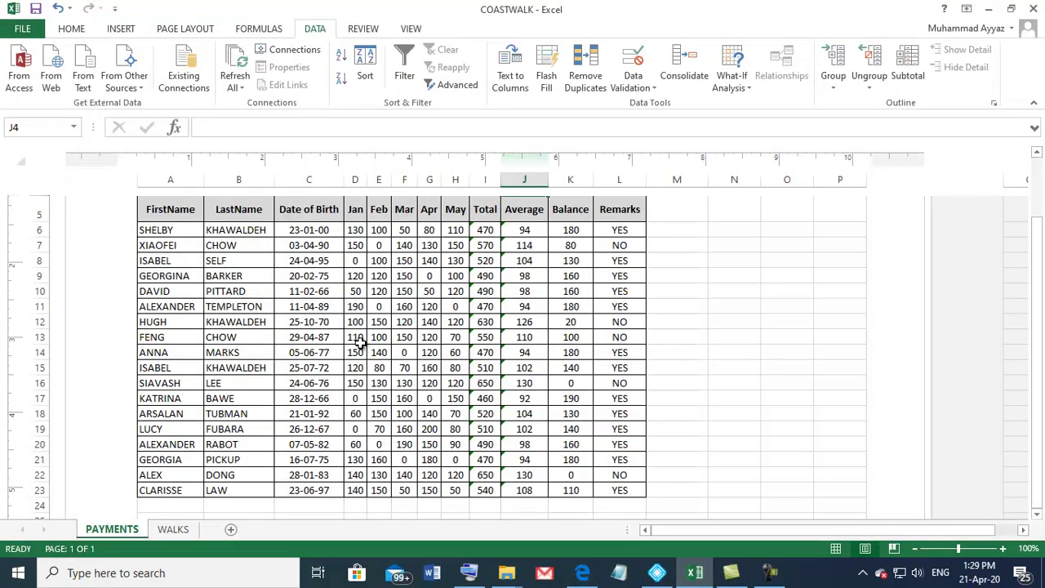
scroll(360, 343, "up", 1)
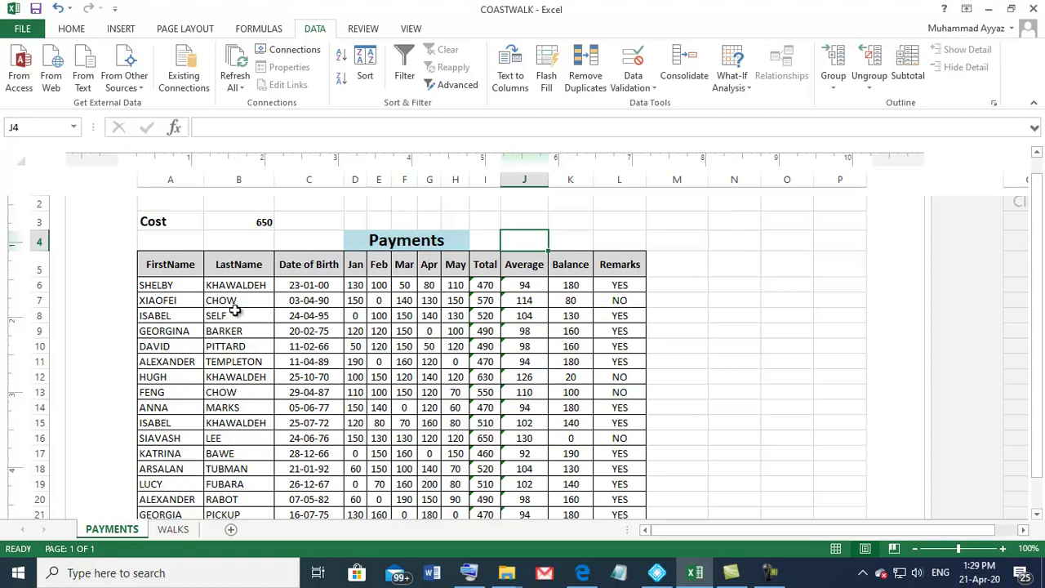
left_click(578, 574)
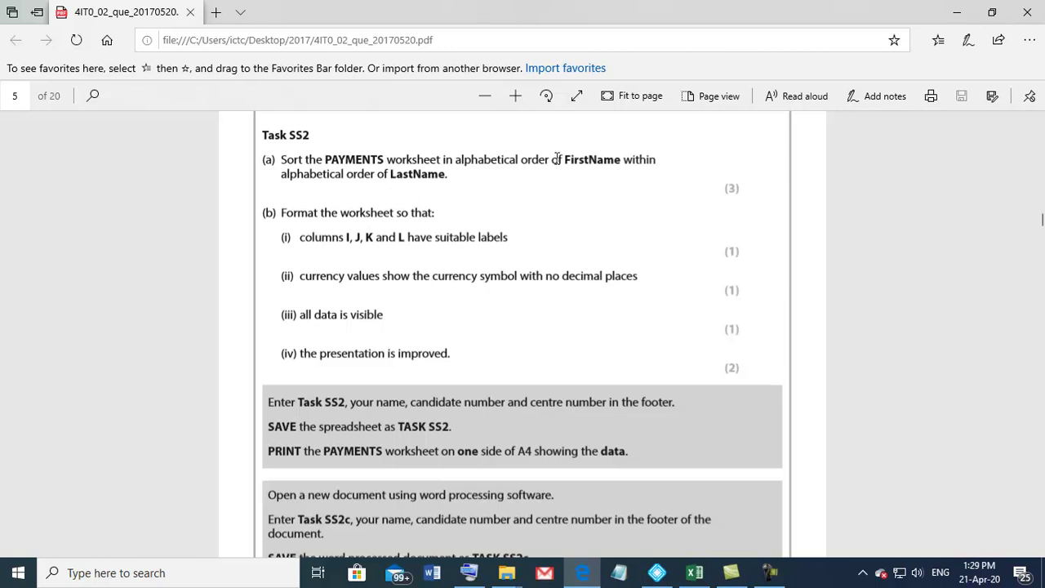
Step: Highlight the 'sort by FirstName within LastName' wording in Task SS2, then return to COASTWALK
left_click_drag(557, 159, 444, 190)
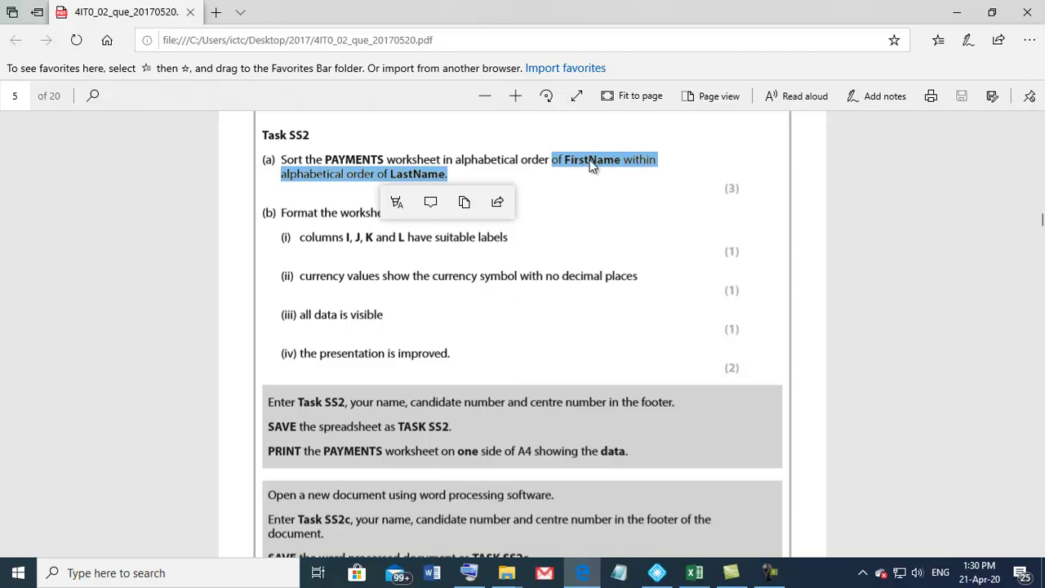
left_click(419, 175)
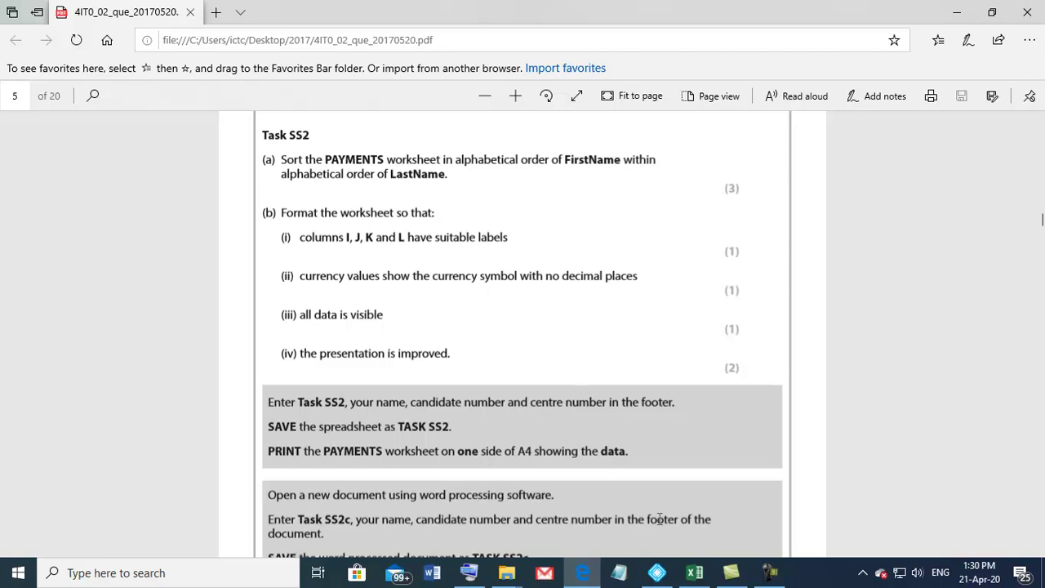
left_click(694, 572)
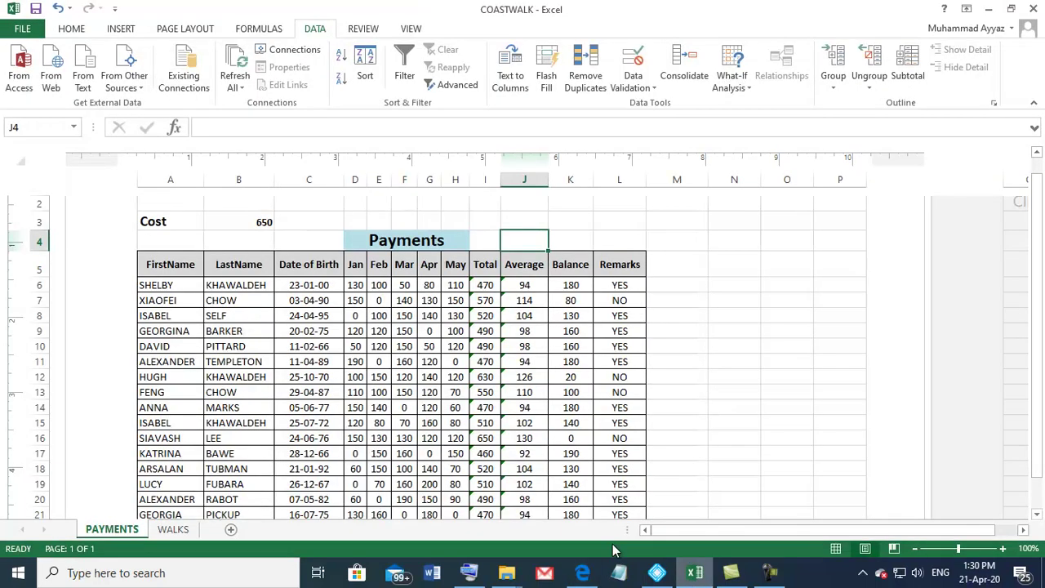
Step: Select the walker rows and open Sort, then cancel this first attempt without sorting
left_click(147, 285)
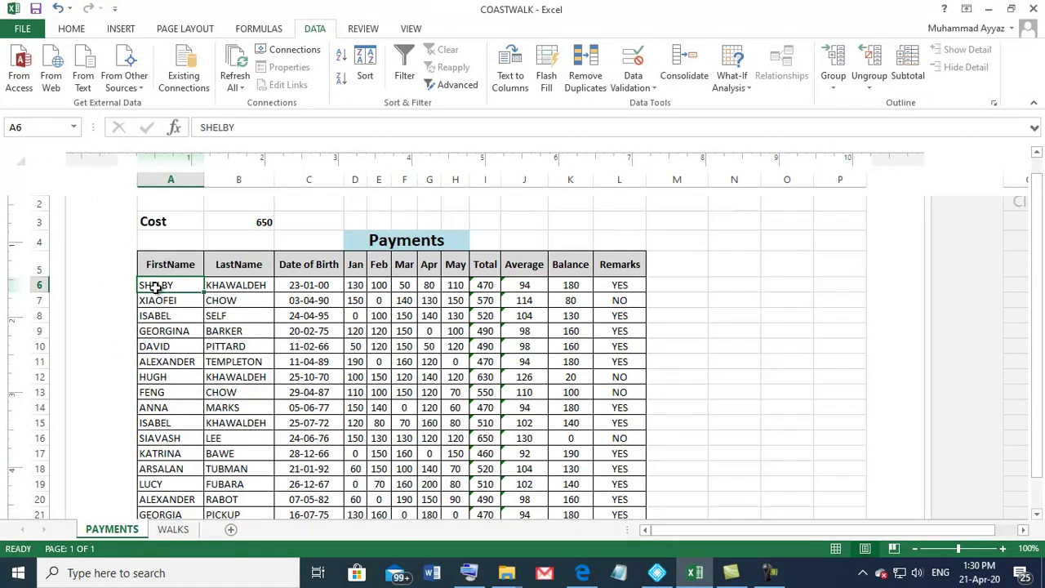
left_click_drag(144, 285, 597, 462)
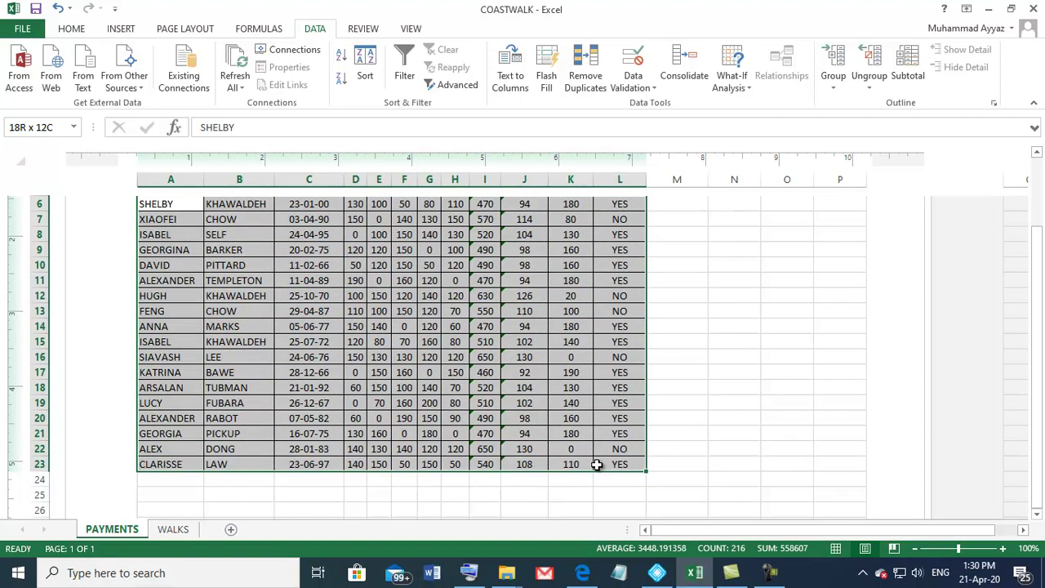
left_click(363, 75)
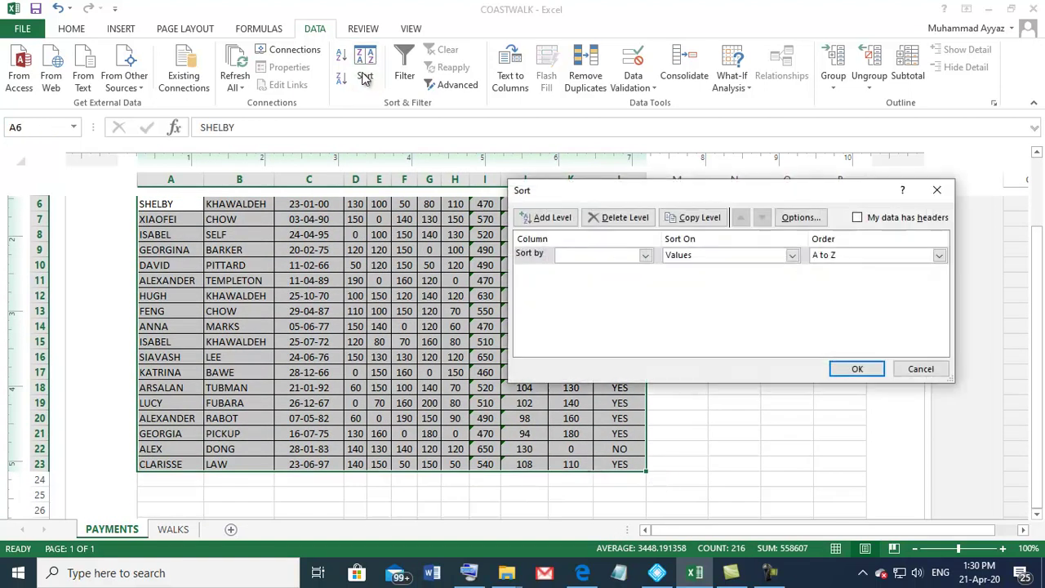
left_click(857, 221)
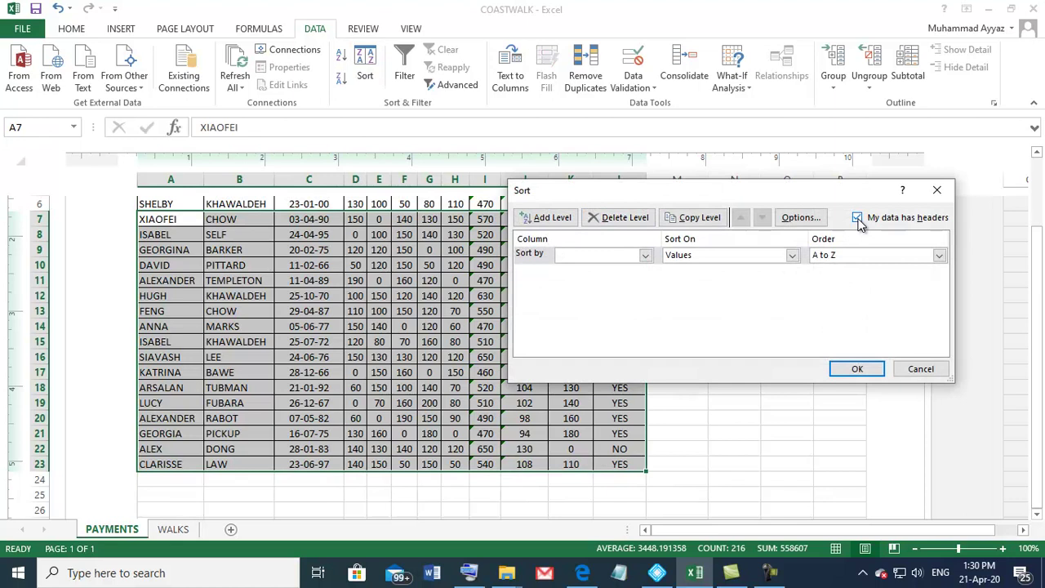
left_click(857, 218)
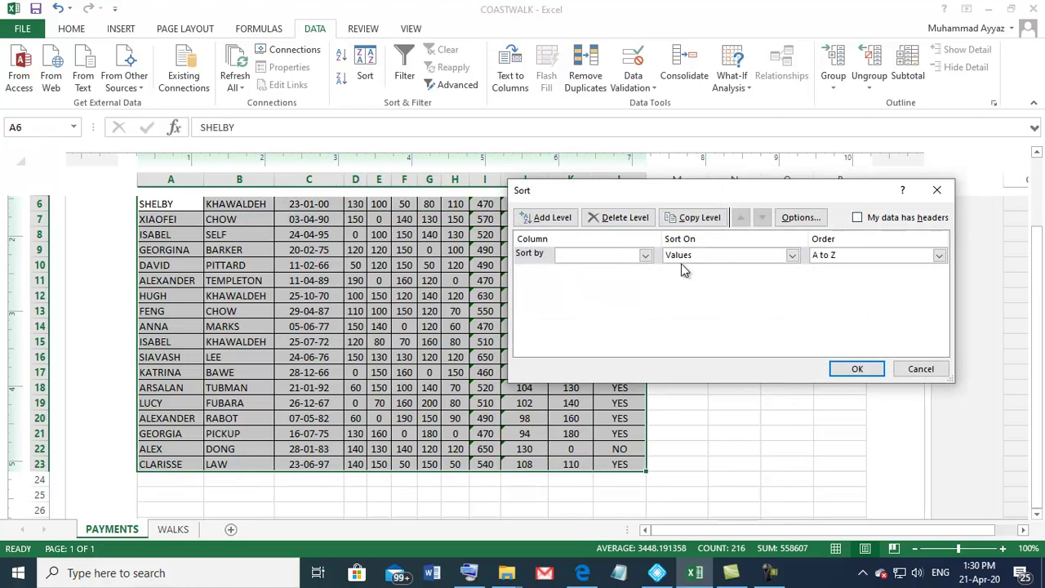
left_click(645, 256)
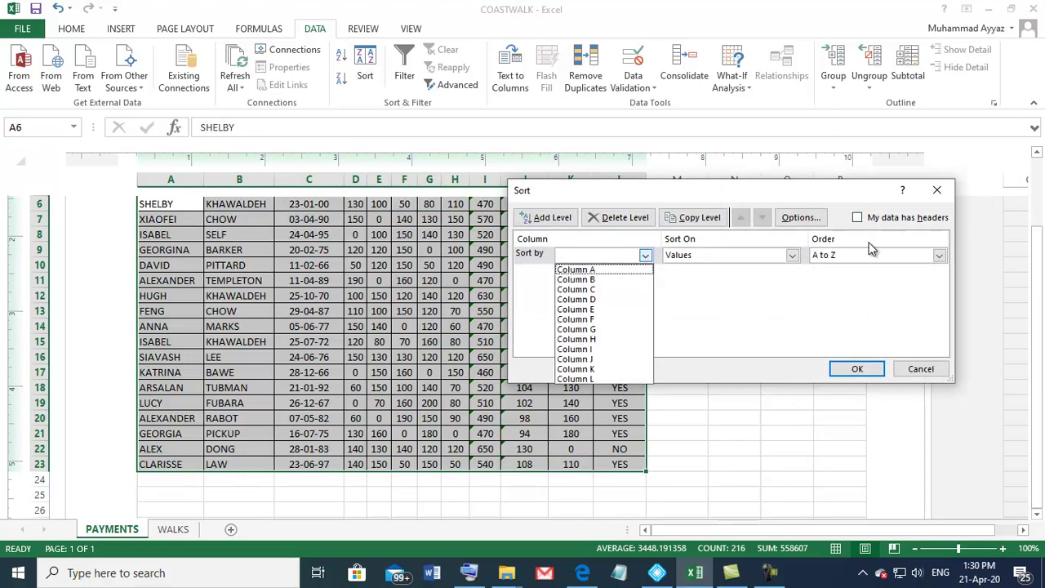
left_click(880, 374)
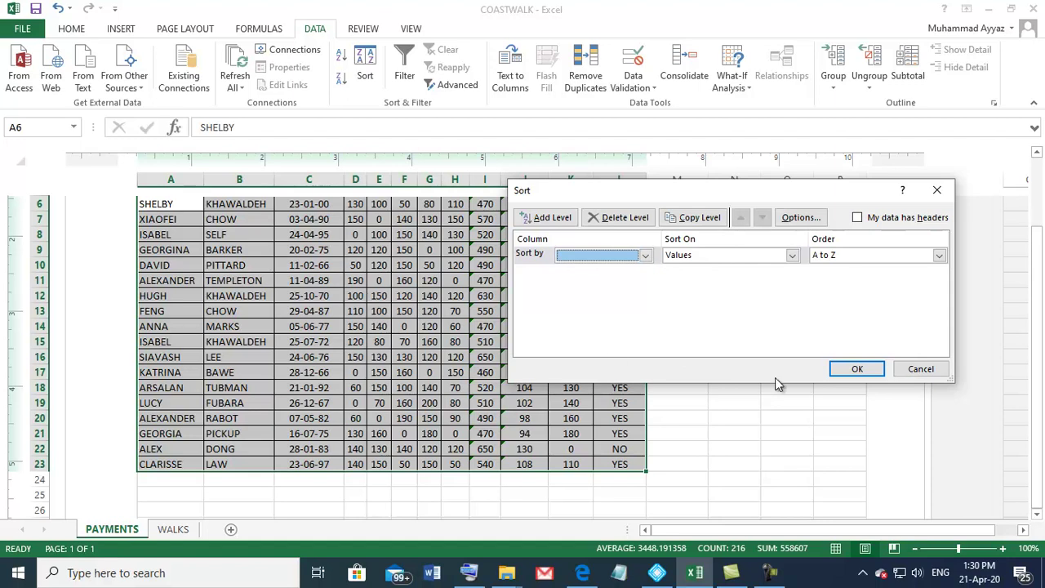
left_click(921, 369)
left_click(413, 324)
Step: Reselect the walker data range A6:L23
scroll(413, 320, "up", 3)
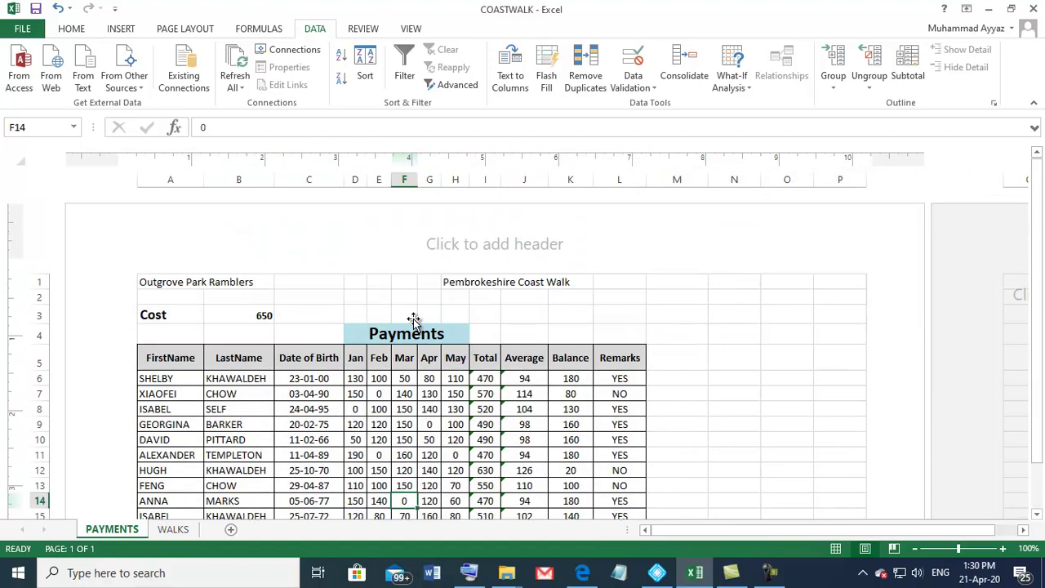
left_click(350, 359)
left_click(371, 336)
left_click(272, 403)
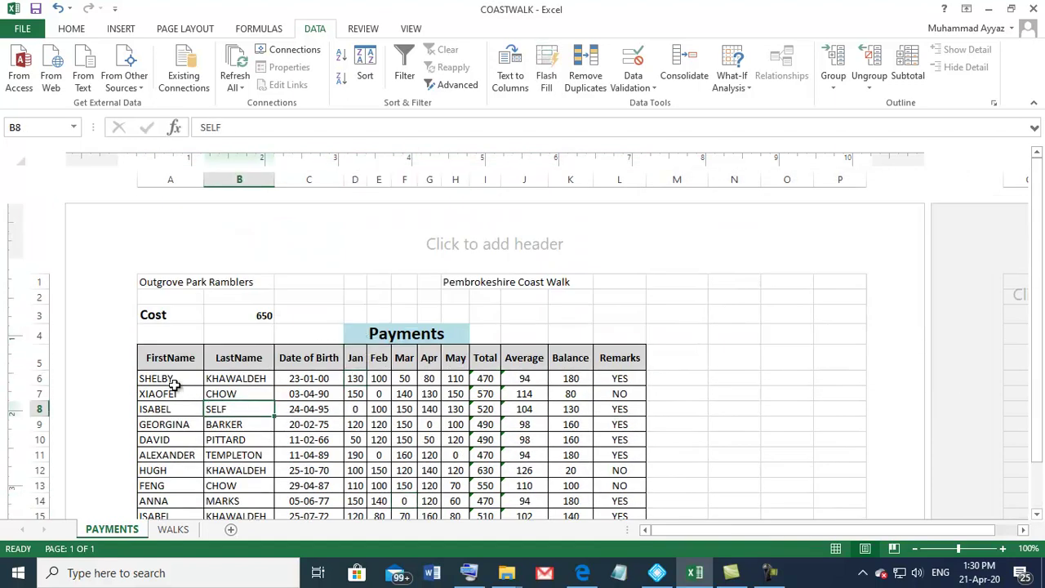
left_click_drag(144, 379, 611, 483)
Step: Sort A6:L23 by Column B (LastName), then by Column A (FirstName), both A to Z
scroll(408, 366, "up", 3)
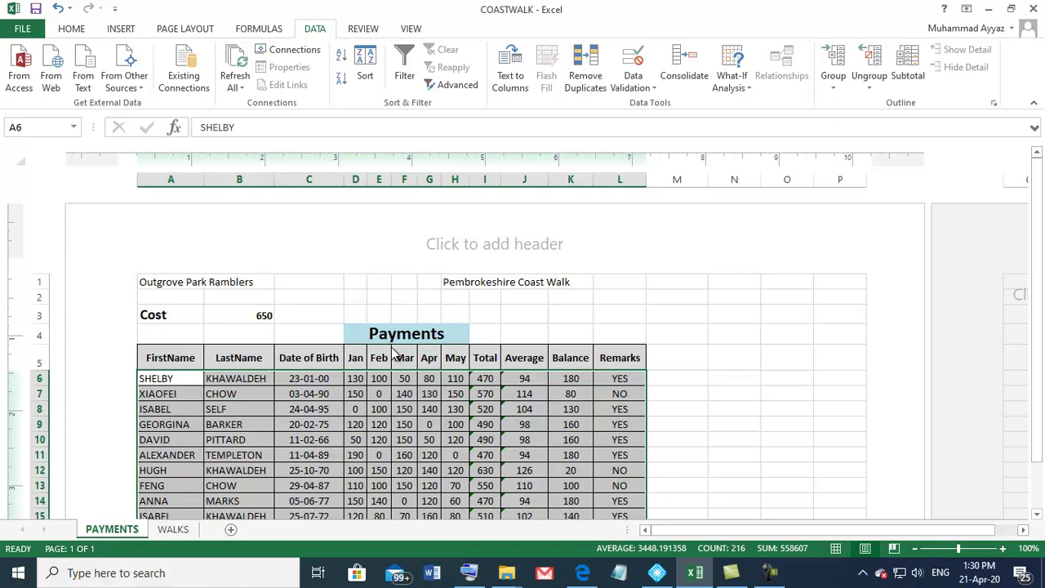
left_click(365, 67)
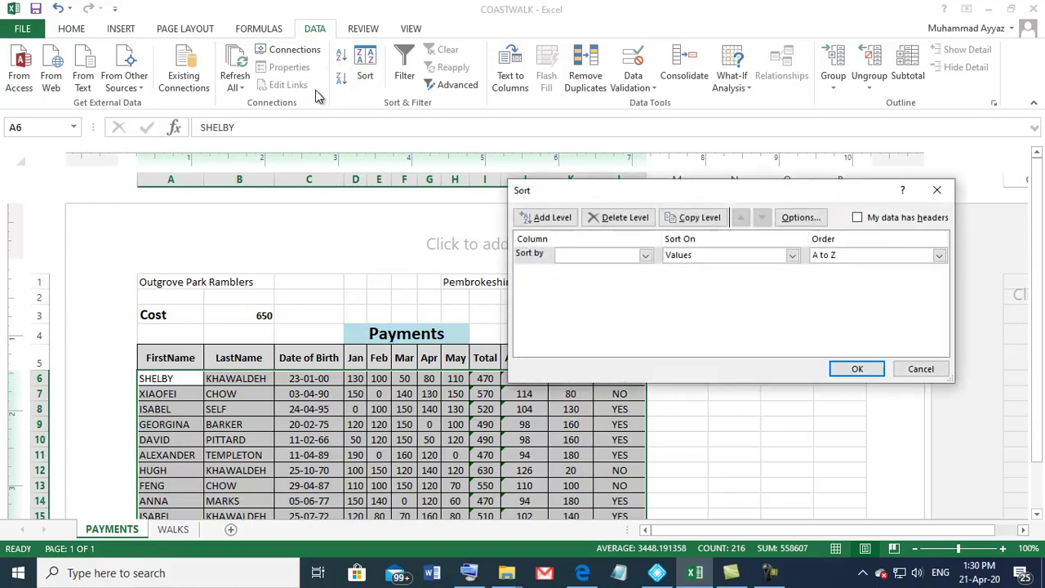
left_click(645, 256)
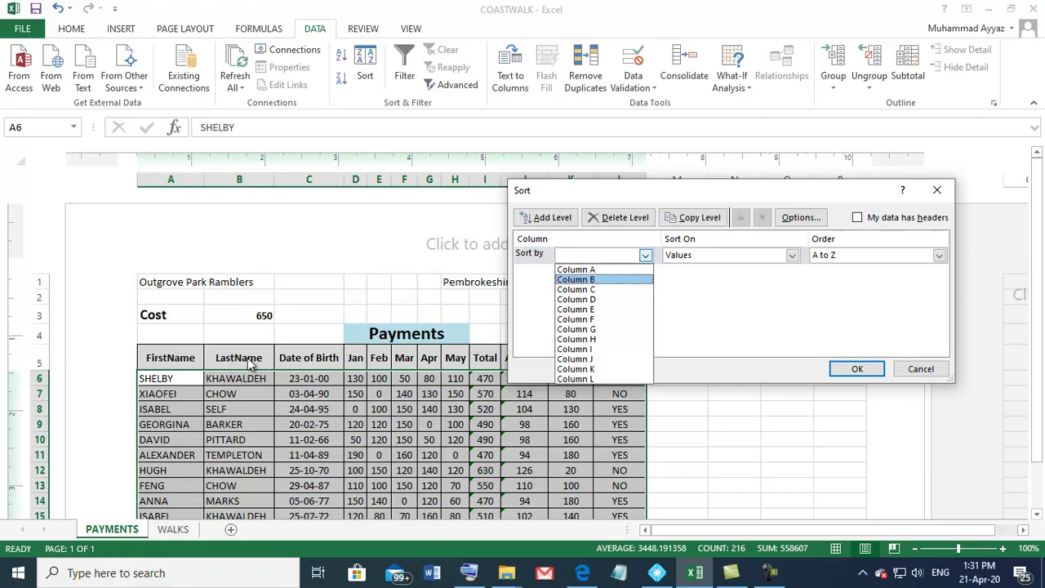
left_click(576, 279)
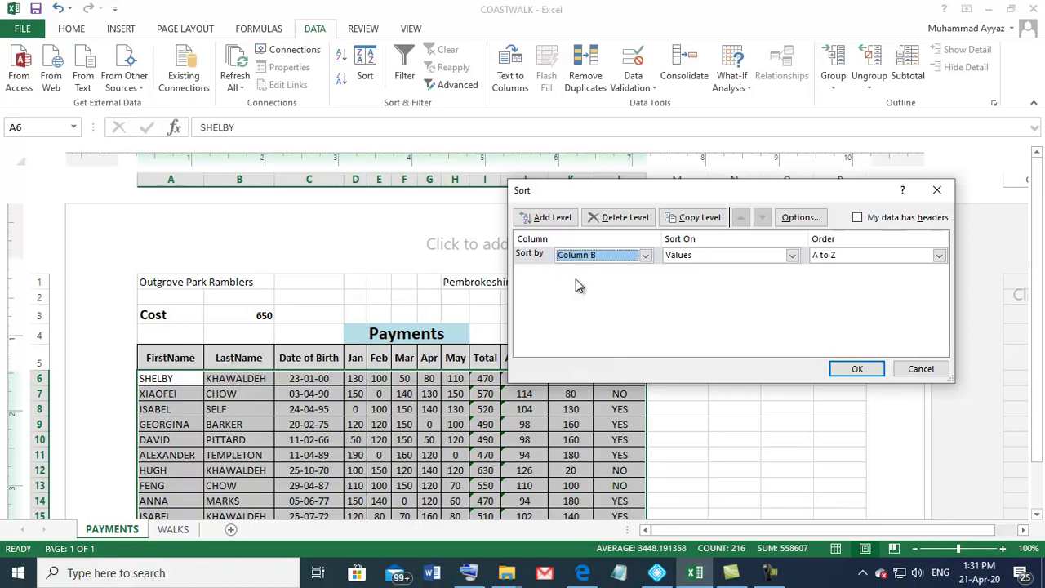
left_click(551, 219)
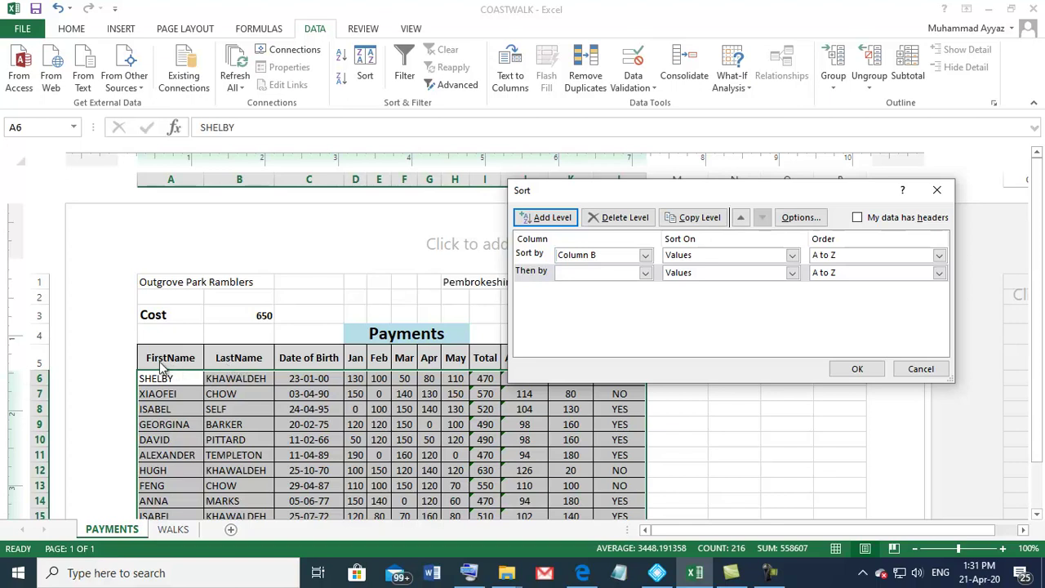
left_click(645, 273)
left_click(575, 288)
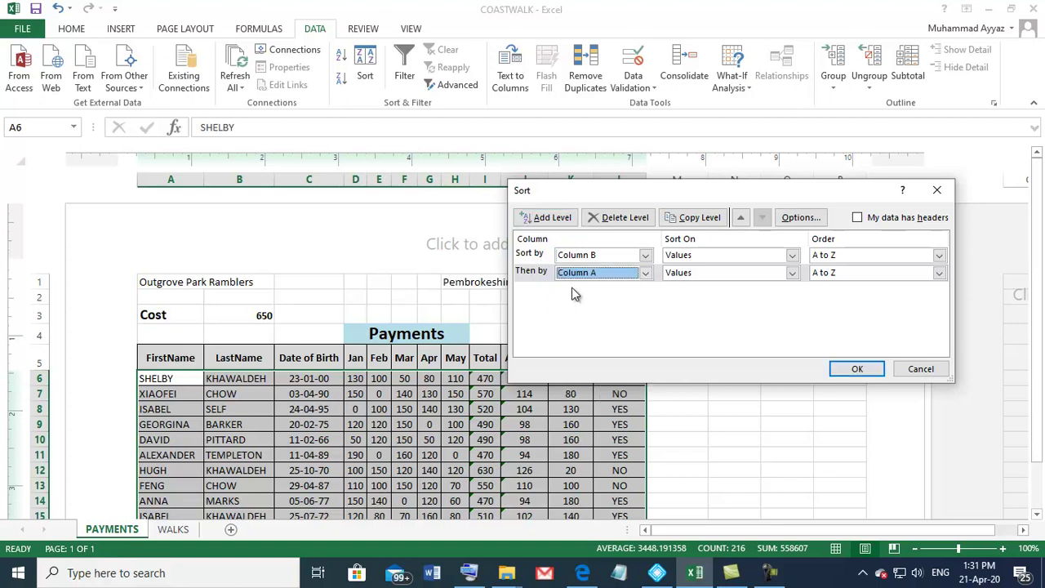
left_click(875, 372)
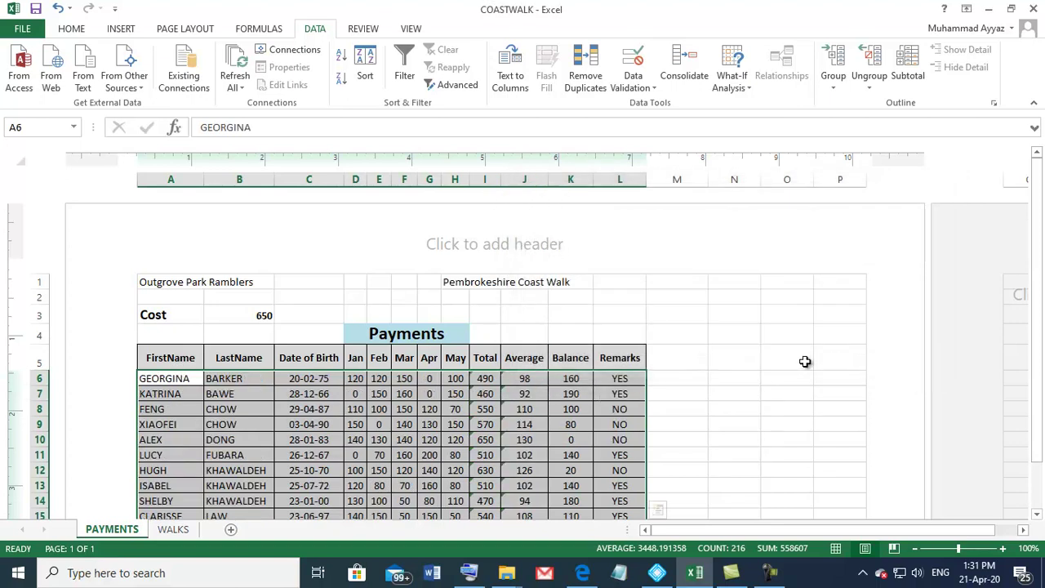
scroll(627, 332, "down", 3)
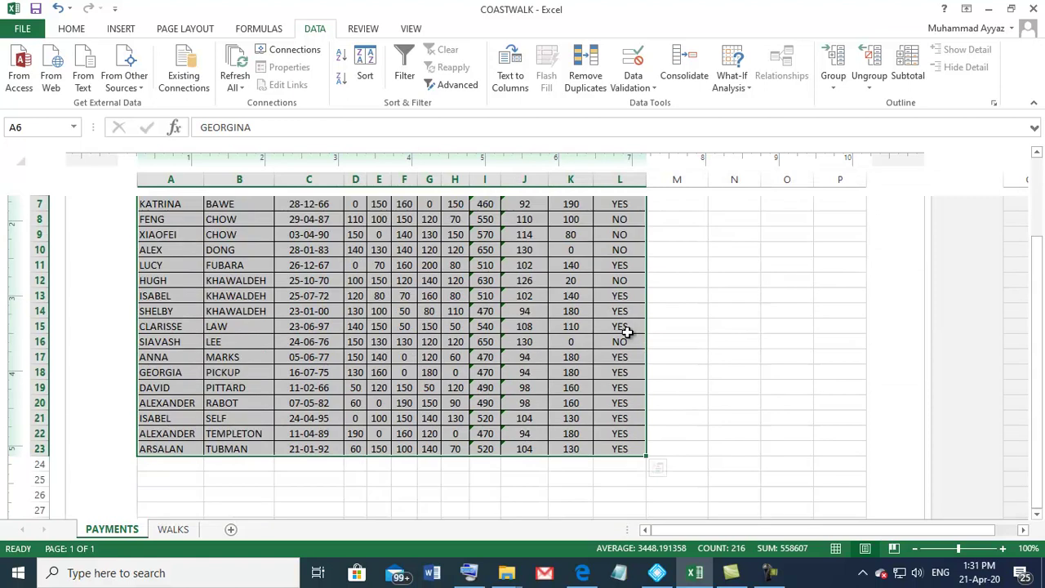
scroll(627, 332, "up", 1)
Step: Check the Balance formula in K14 and reread the task in the exam paper
left_click(572, 371)
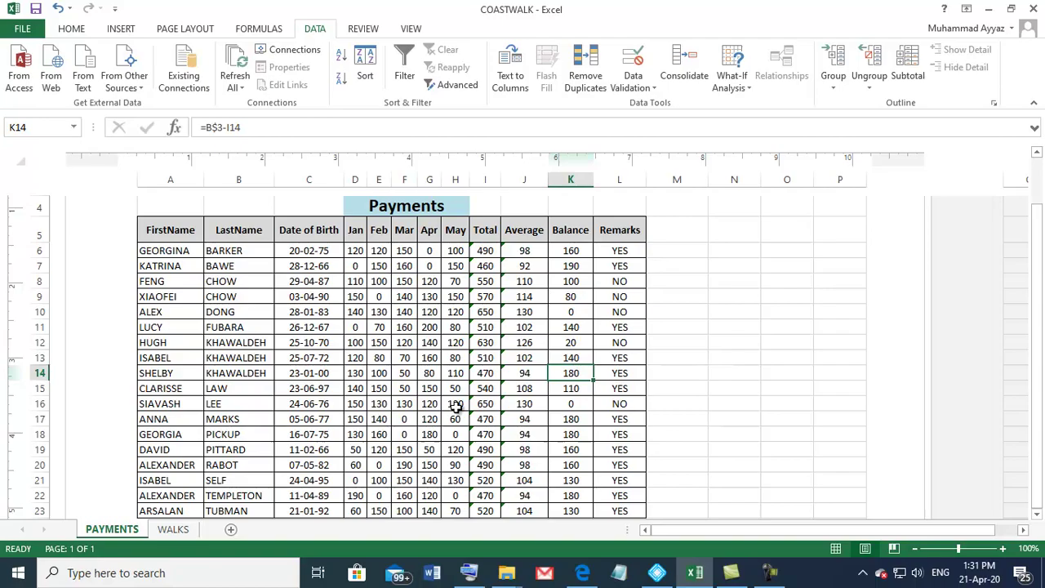
left_click(580, 575)
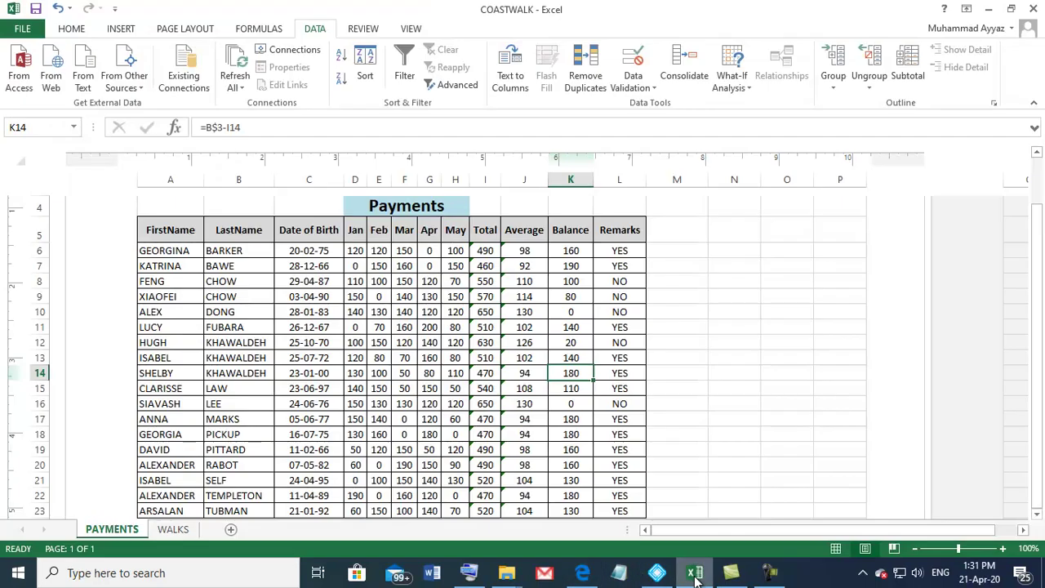
left_click(695, 572)
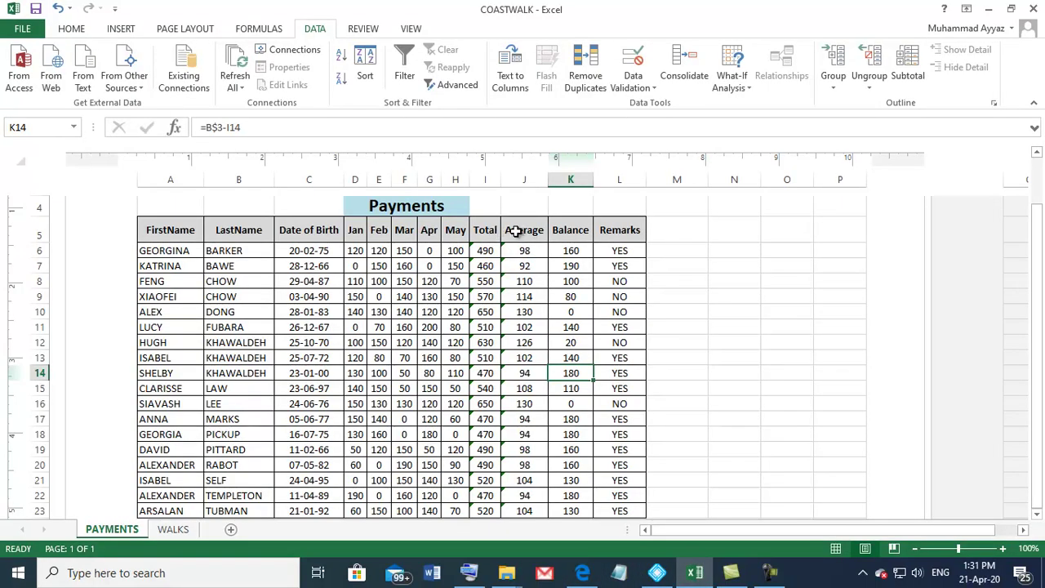
Step: Rename the Remarks column heading in L5 to 'Reminder'
left_click(488, 231)
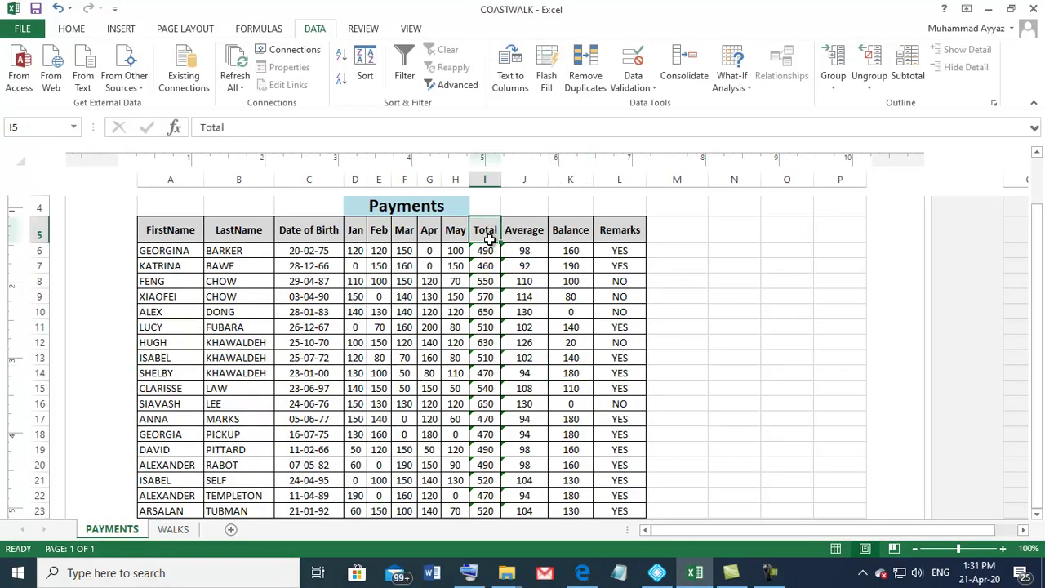
left_click(519, 238)
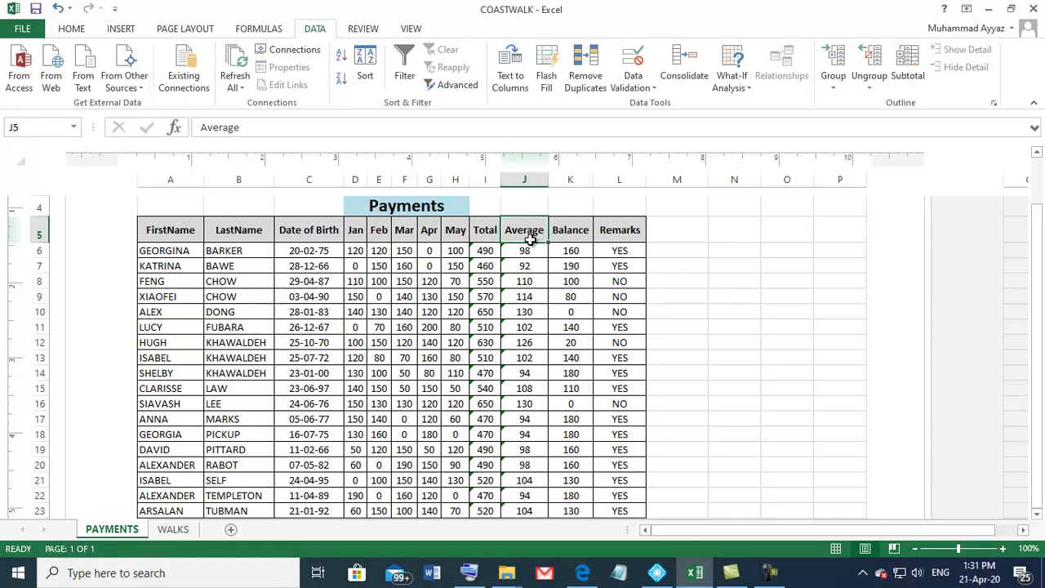
left_click(565, 236)
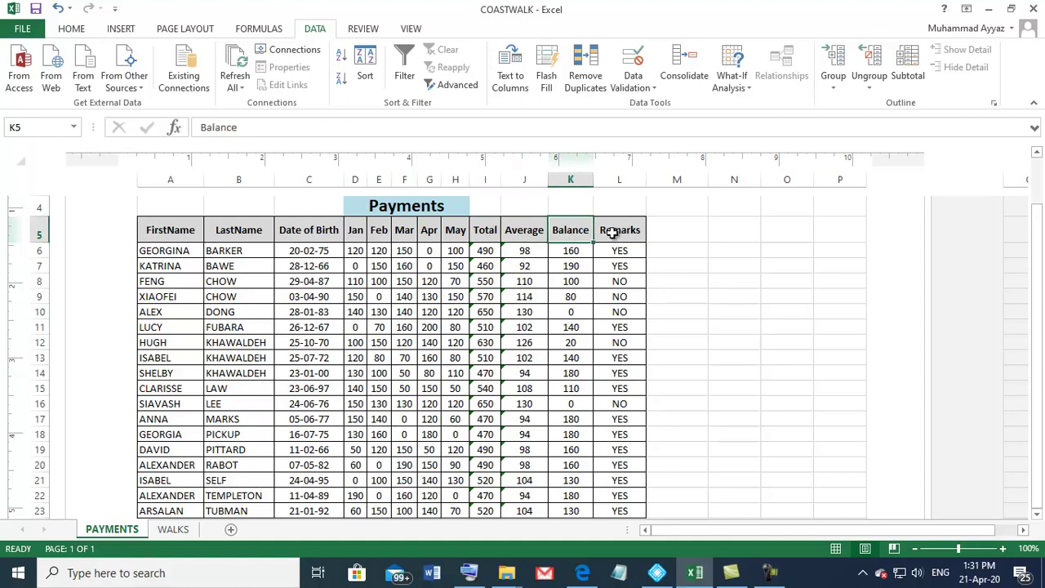
left_click(612, 231)
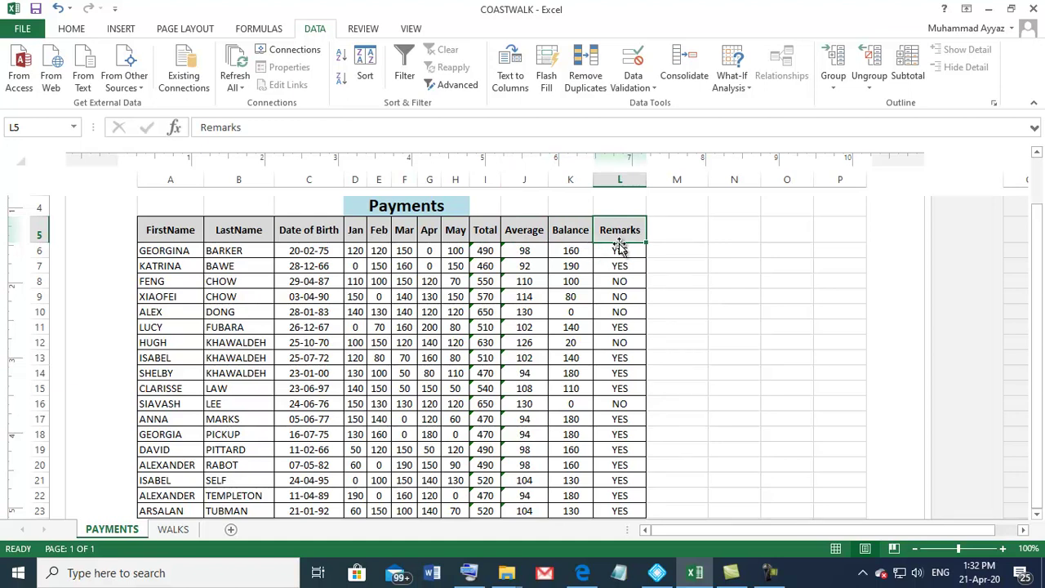
type("Remi")
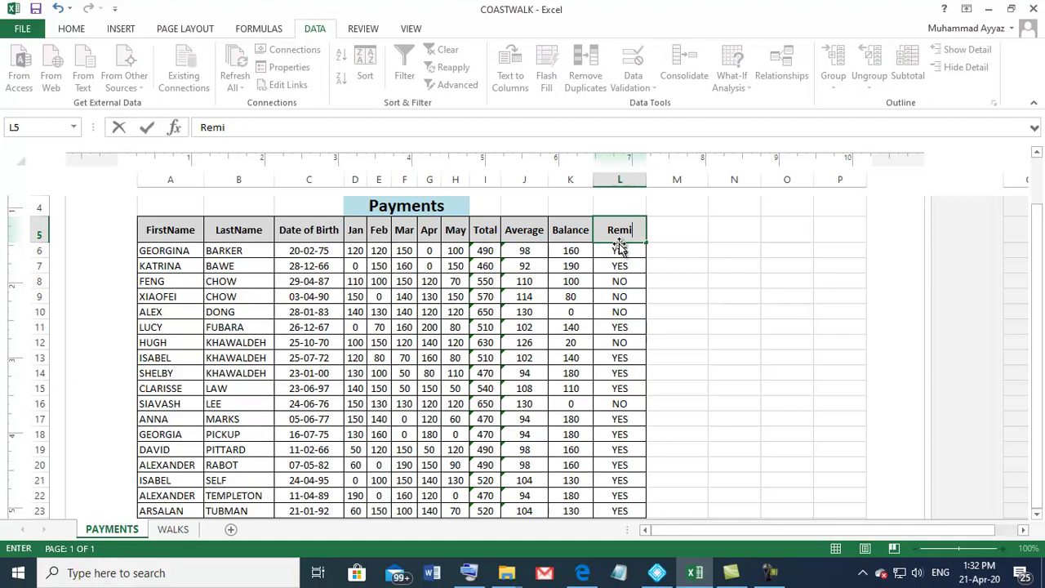
type("nder")
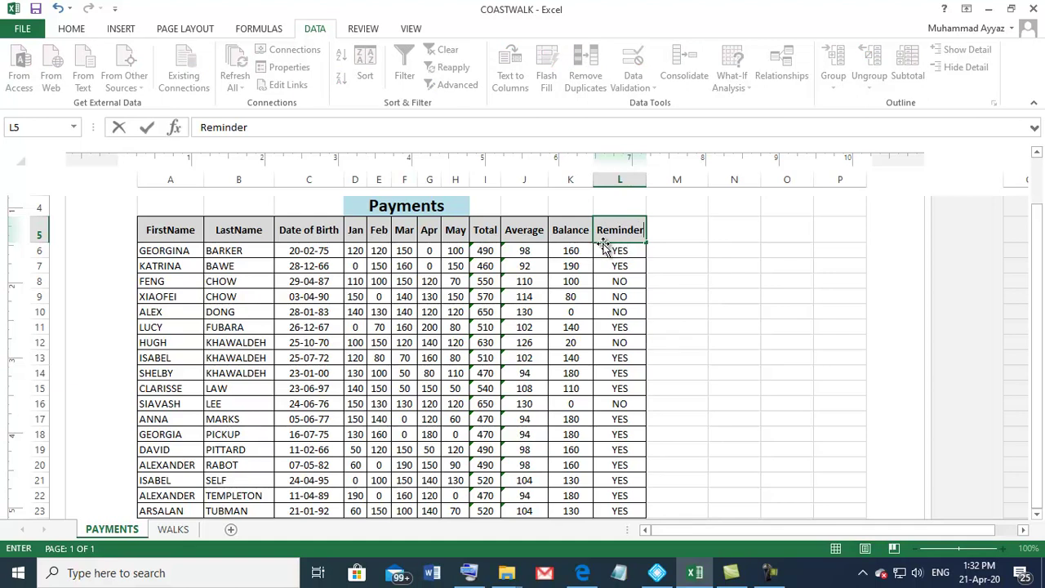
left_click(622, 279)
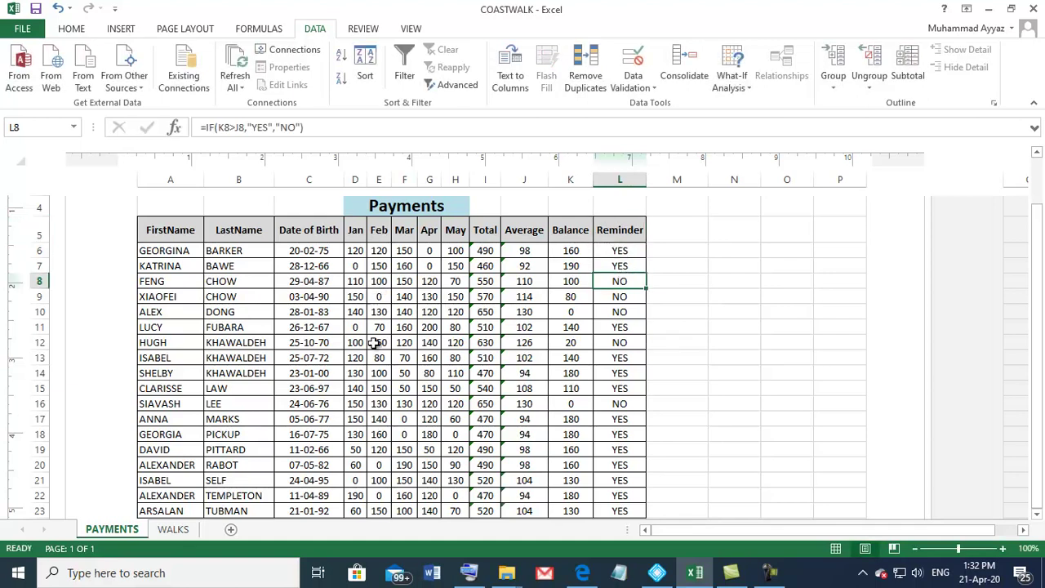
left_click(354, 252)
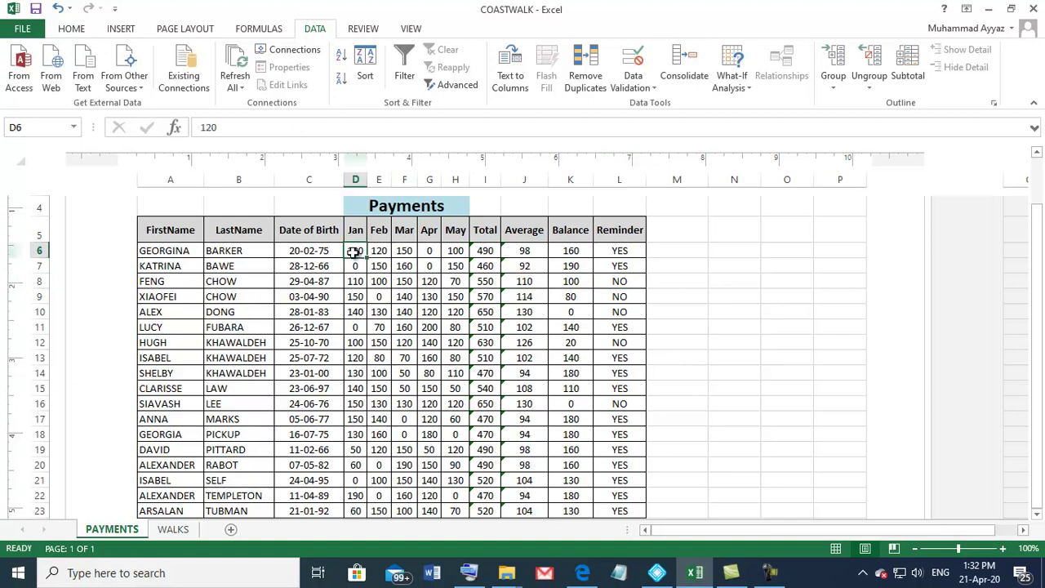
Step: Format the payment figures D6:K23 as £ English (United Kingdom) Accounting
left_click_drag(354, 252, 567, 448)
scroll(492, 420, "up", 3)
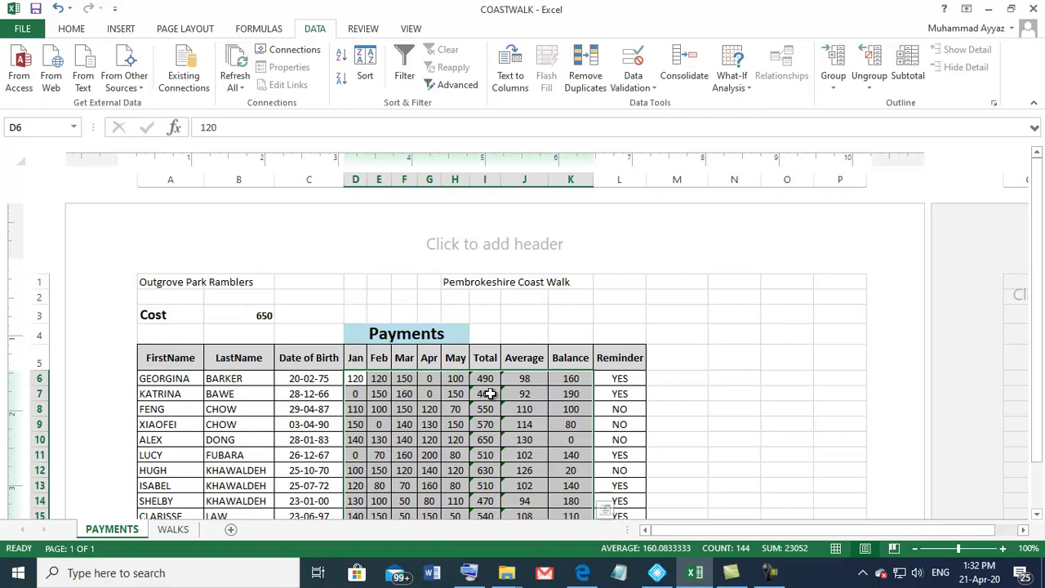
left_click(72, 28)
left_click(474, 80)
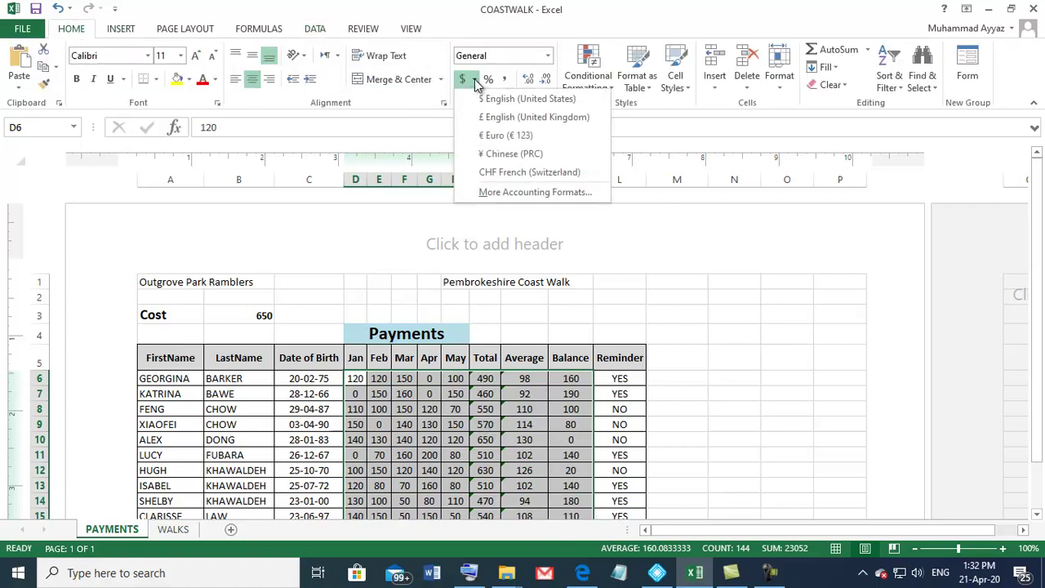
left_click(495, 117)
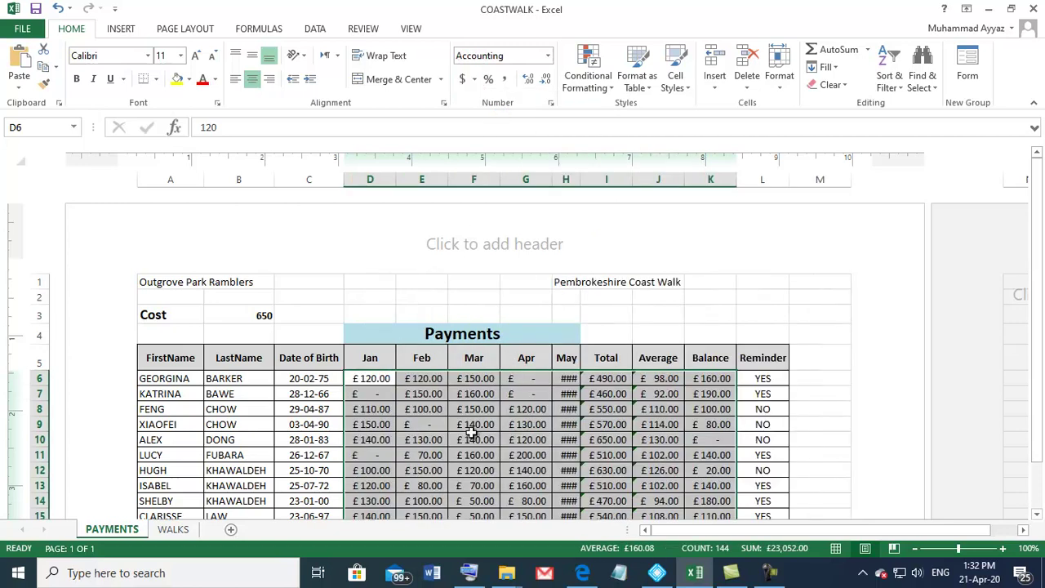
Step: Remove the decimal places from the £ figures and widen the May column so its values show
scroll(473, 429, "down", 4)
scroll(507, 416, "up", 2)
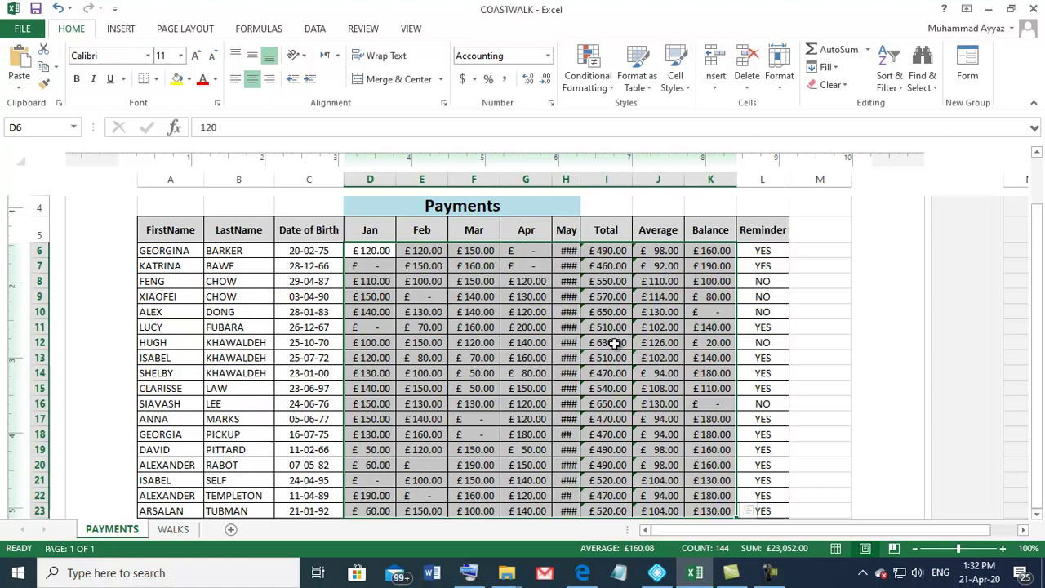
left_click(529, 79)
left_click(545, 79)
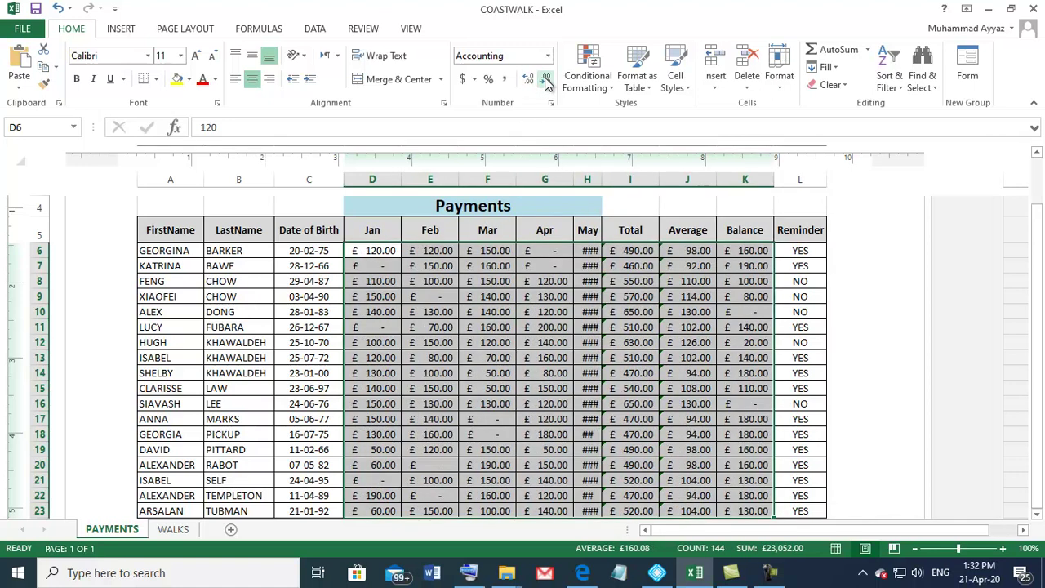
left_click(546, 79)
left_click(545, 79)
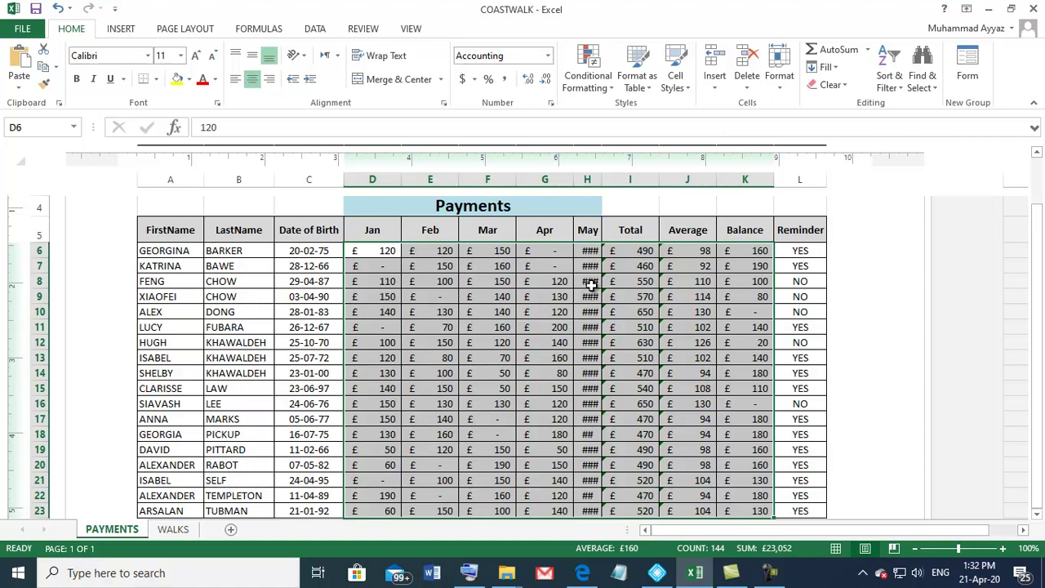
left_click_drag(600, 180, 644, 181)
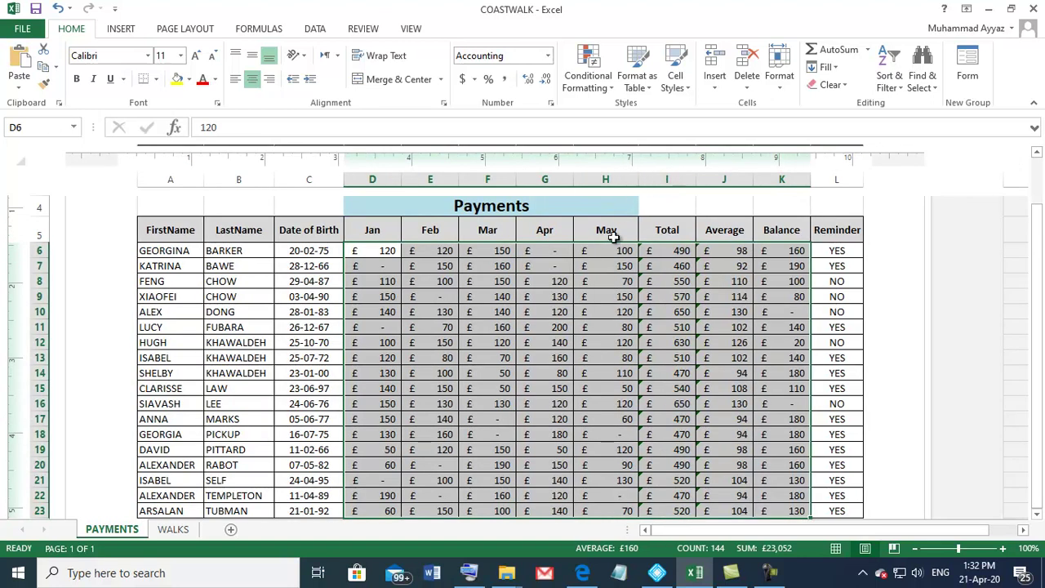
Step: Narrow the May column to 0.70 inches and deselect the payment figures
scroll(559, 402, "down", 1)
scroll(543, 410, "up", 3)
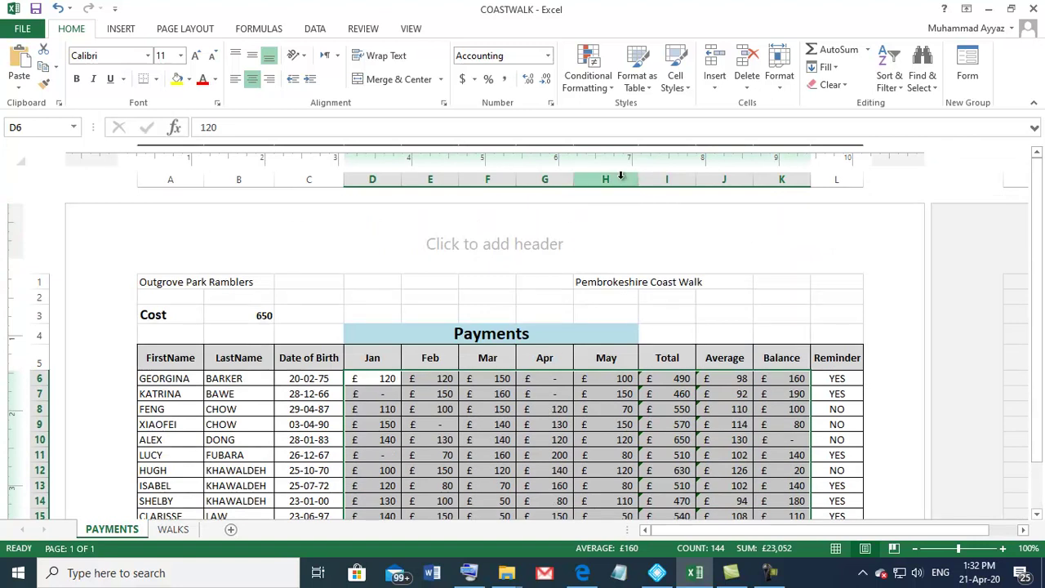
left_click_drag(639, 179, 622, 179)
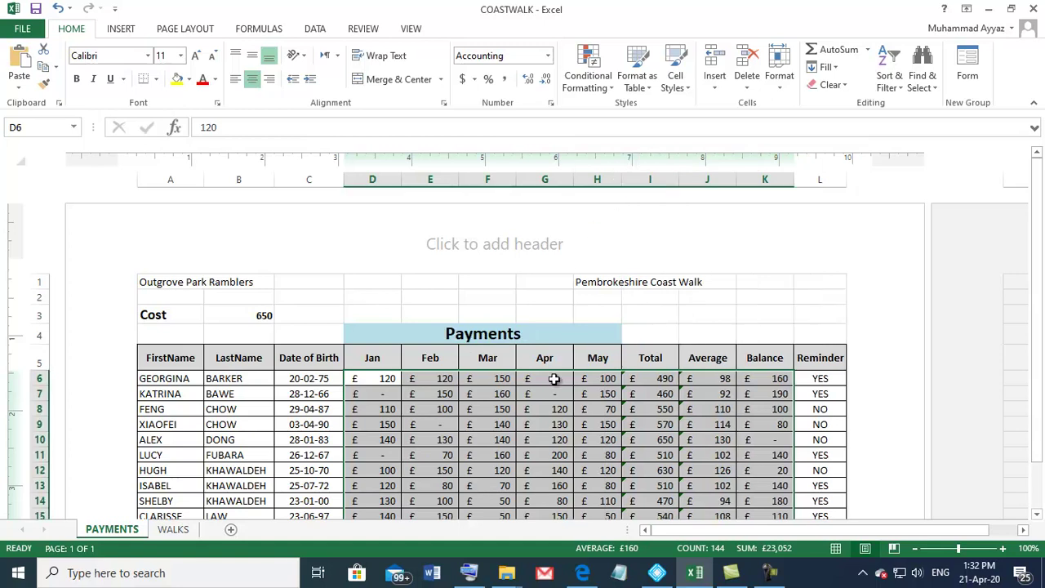
scroll(553, 379, "down", 3)
left_click(511, 445)
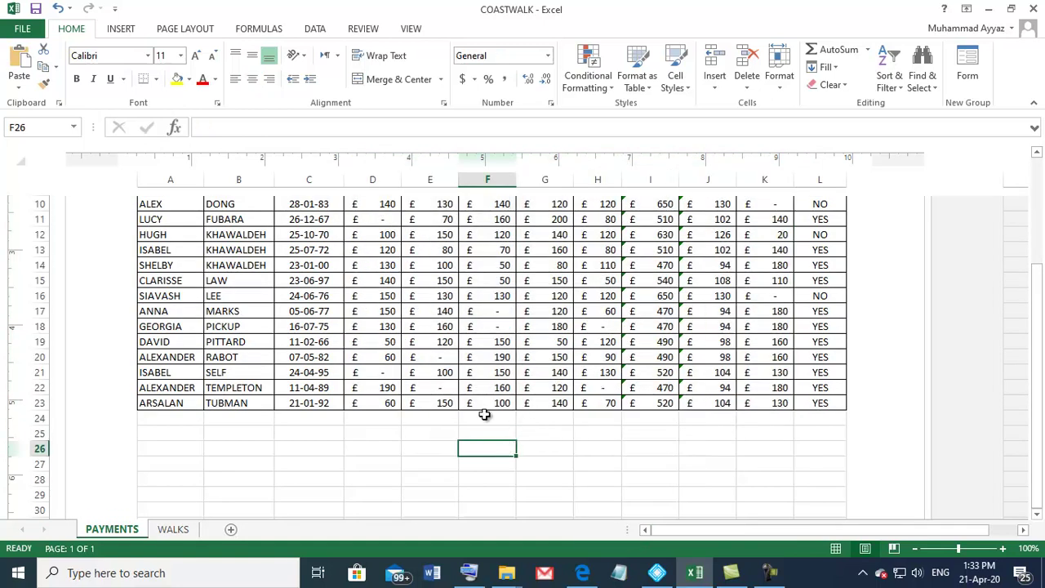
Step: Check the Task SS2 instructions in the exam paper, then return to COASTWALK
scroll(482, 412, "up", 5)
scroll(461, 431, "down", 4)
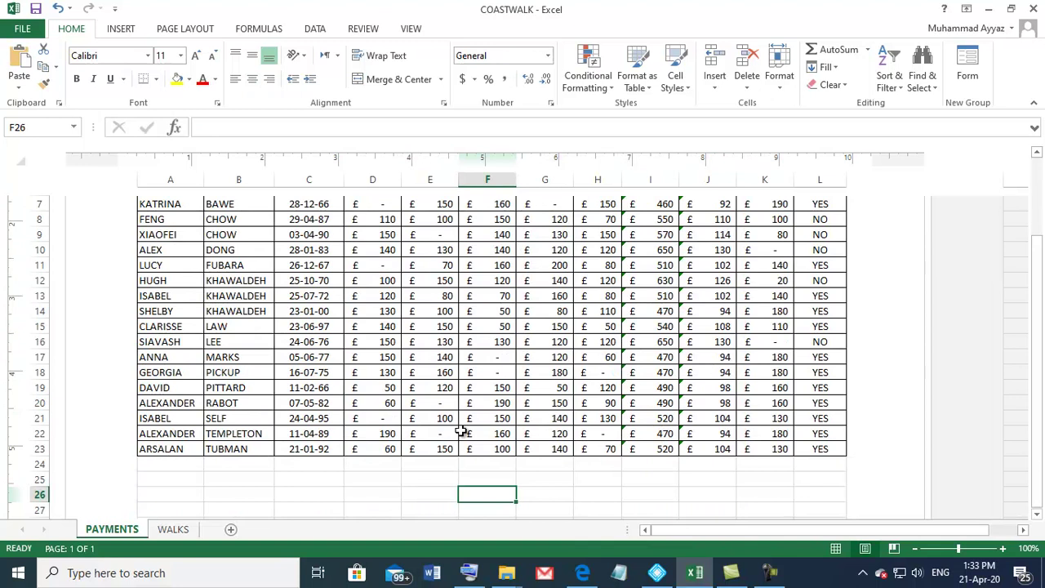
scroll(464, 433, "up", 1)
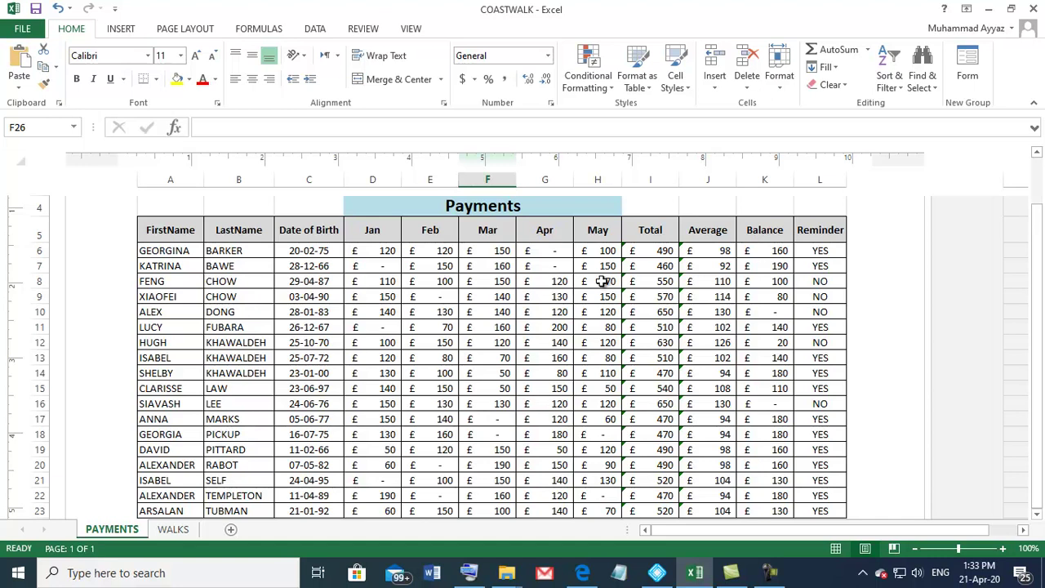
left_click(582, 572)
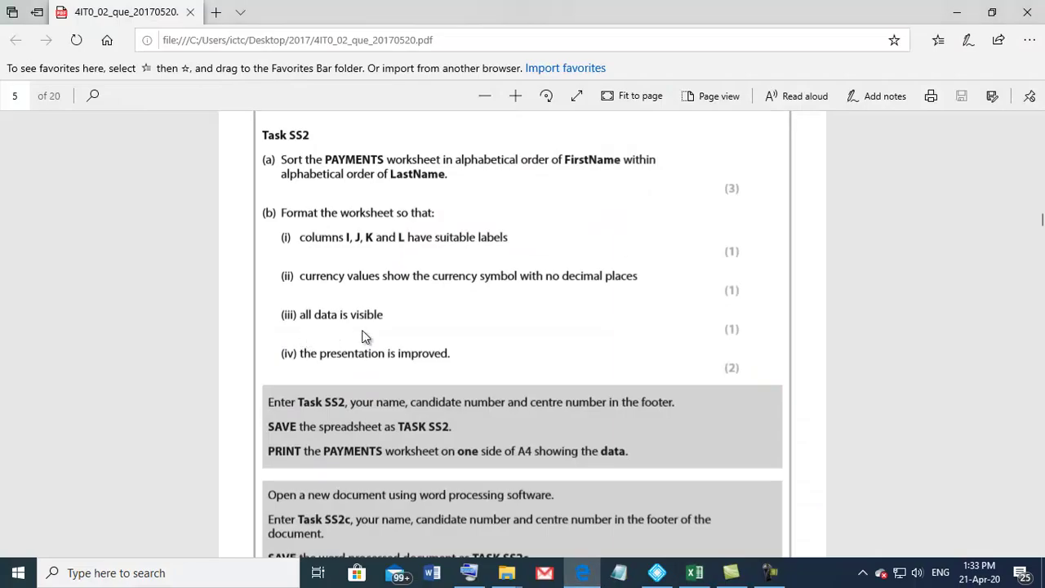
left_click(694, 573)
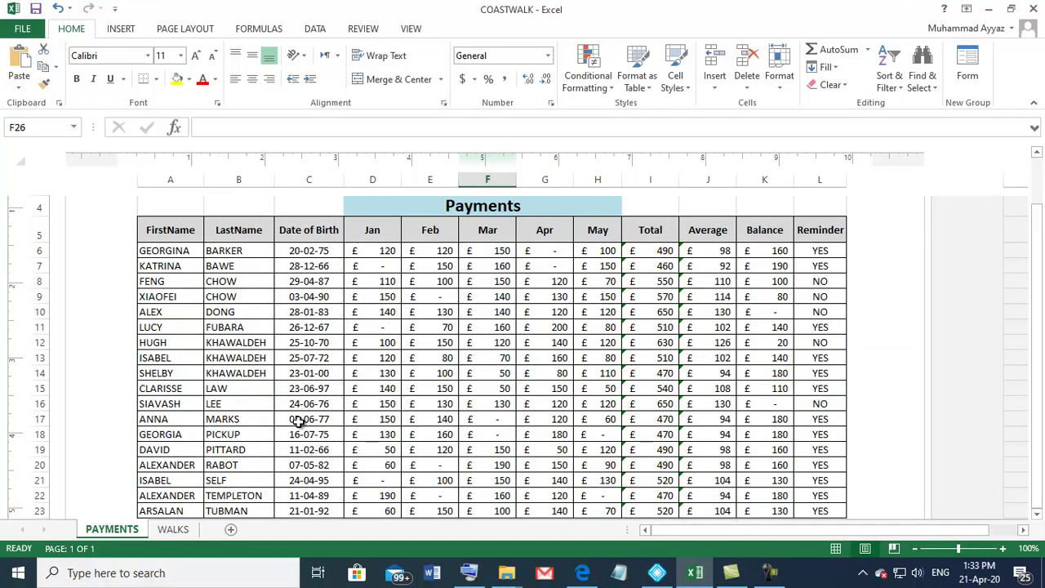
Step: Make the Outgrove Park Ramblers title in A1 bold and larger
scroll(302, 487, "down", 1)
scroll(280, 450, "up", 3)
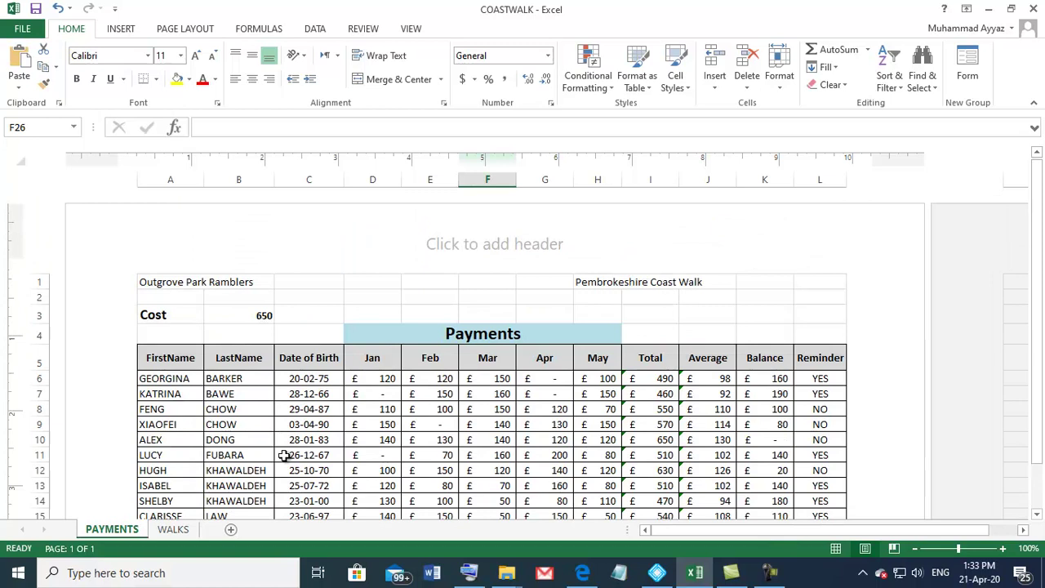
left_click(157, 282)
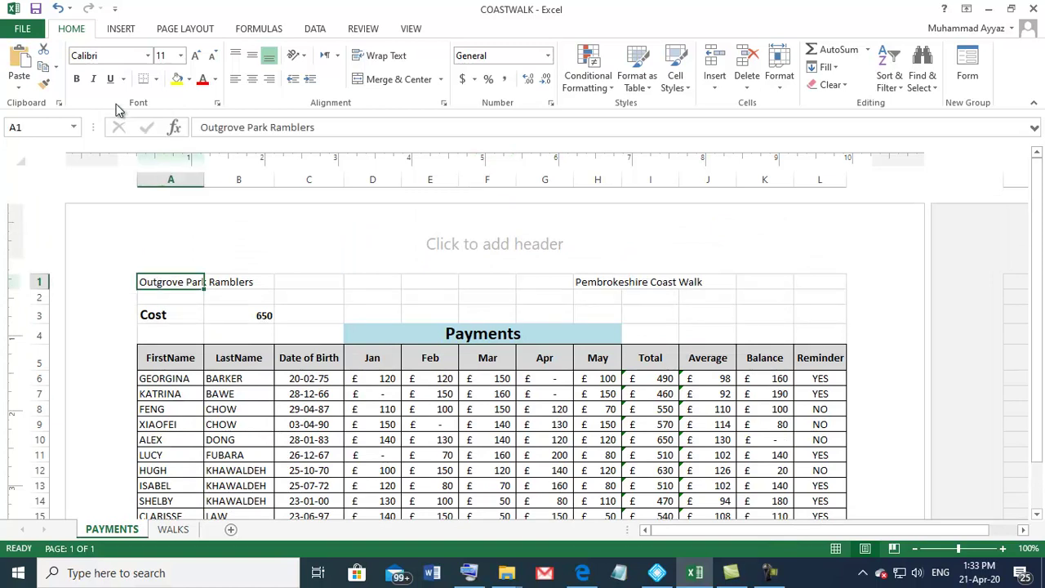
left_click(76, 79)
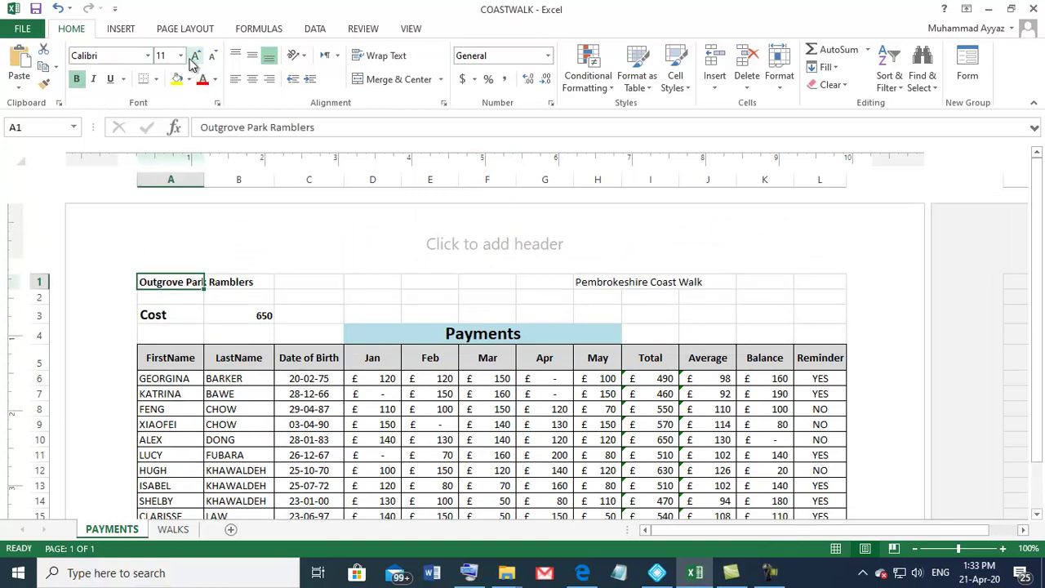
left_click(193, 63)
Step: Make the Pembrokeshire Coast Walk title in H1 bold at font size 12
left_click(579, 282)
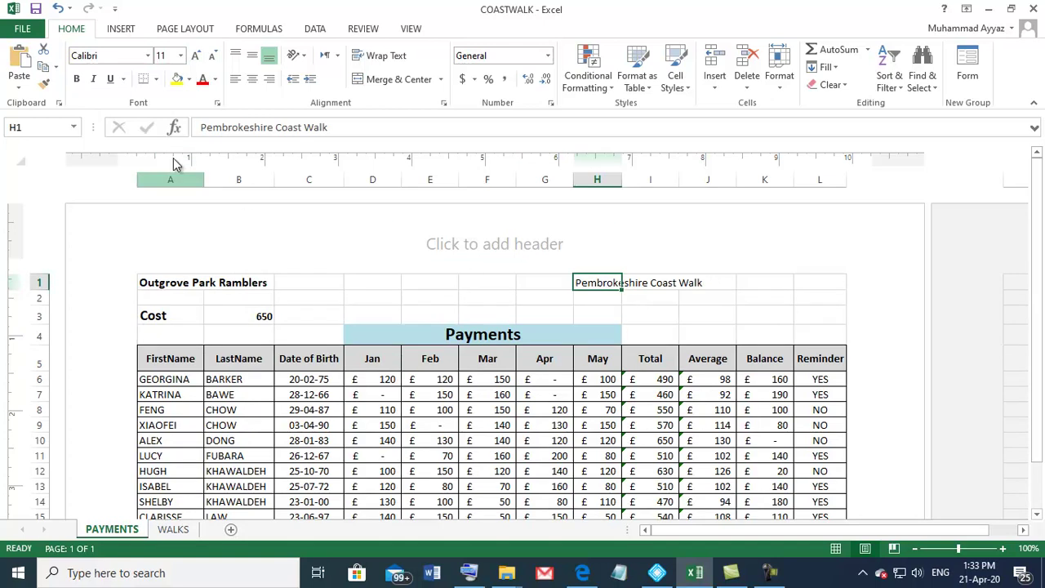
left_click(76, 79)
left_click(196, 55)
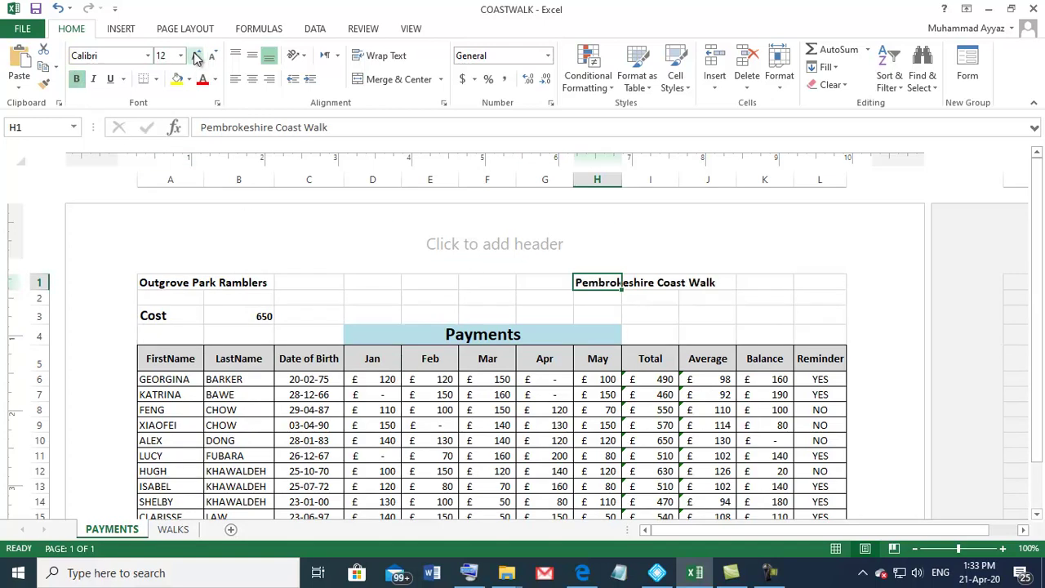
scroll(415, 383, "down", 3)
scroll(382, 361, "up", 3)
left_click(253, 315)
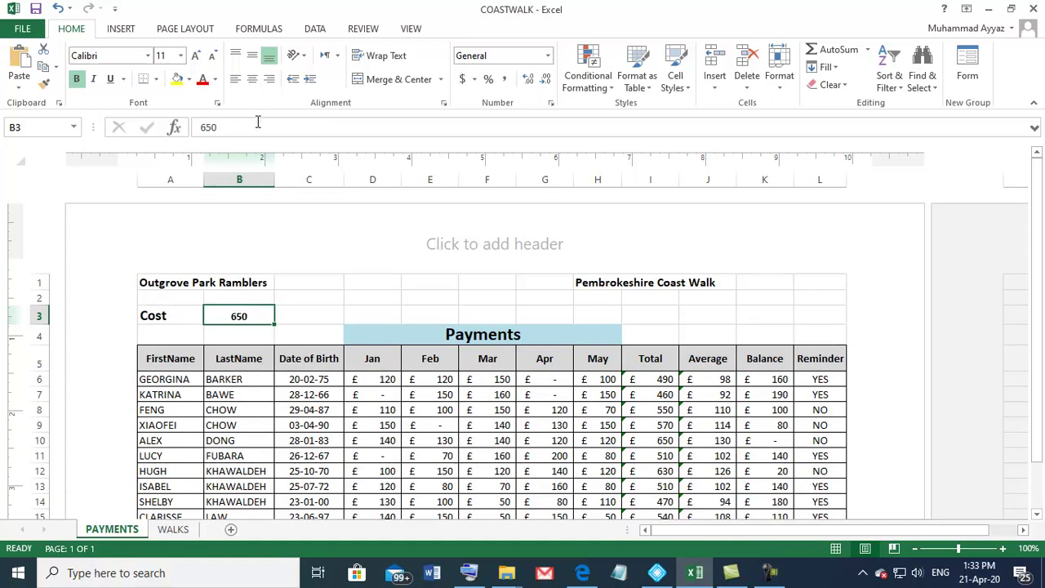
scroll(425, 403, "down", 2)
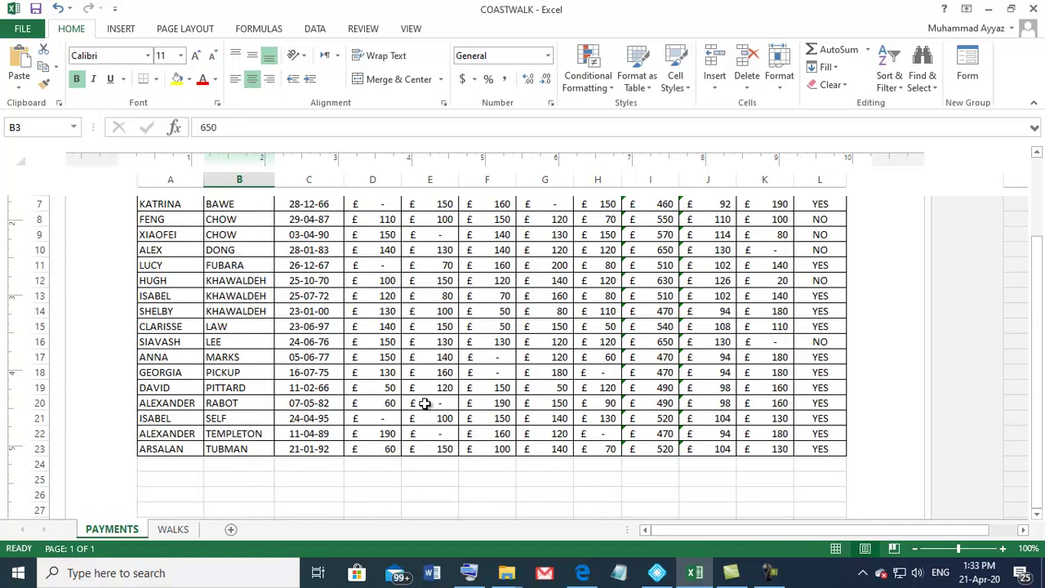
scroll(425, 403, "down", 1)
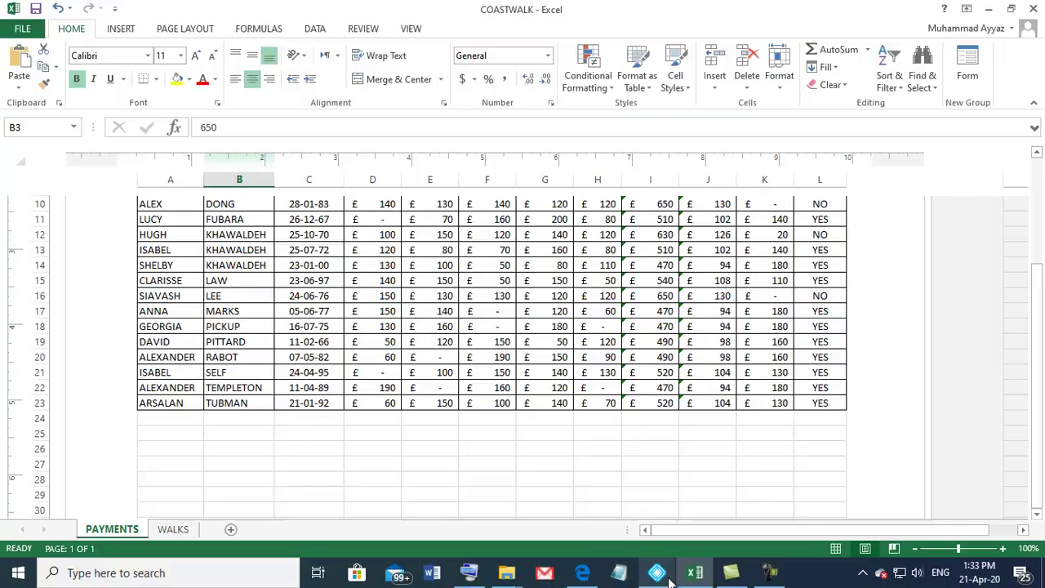
left_click(695, 573)
left_click(582, 576)
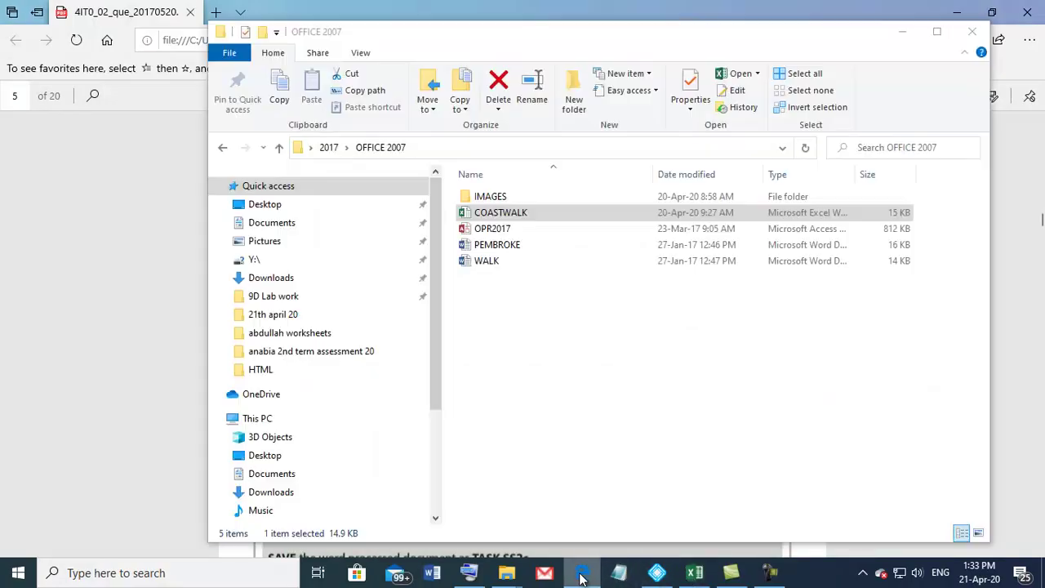
left_click(582, 575)
left_click(582, 575)
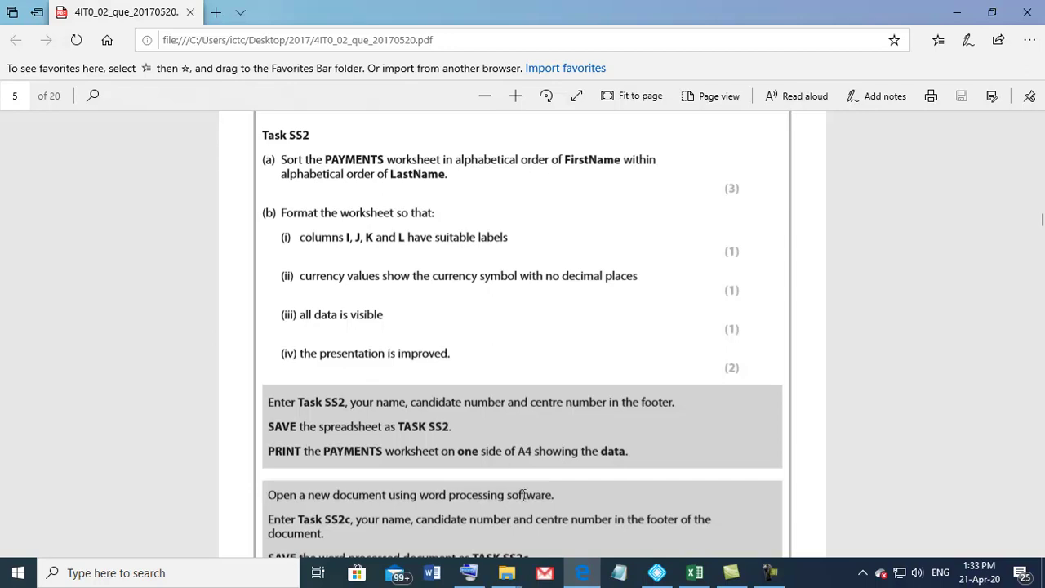
left_click(695, 573)
scroll(461, 360, "up", 2)
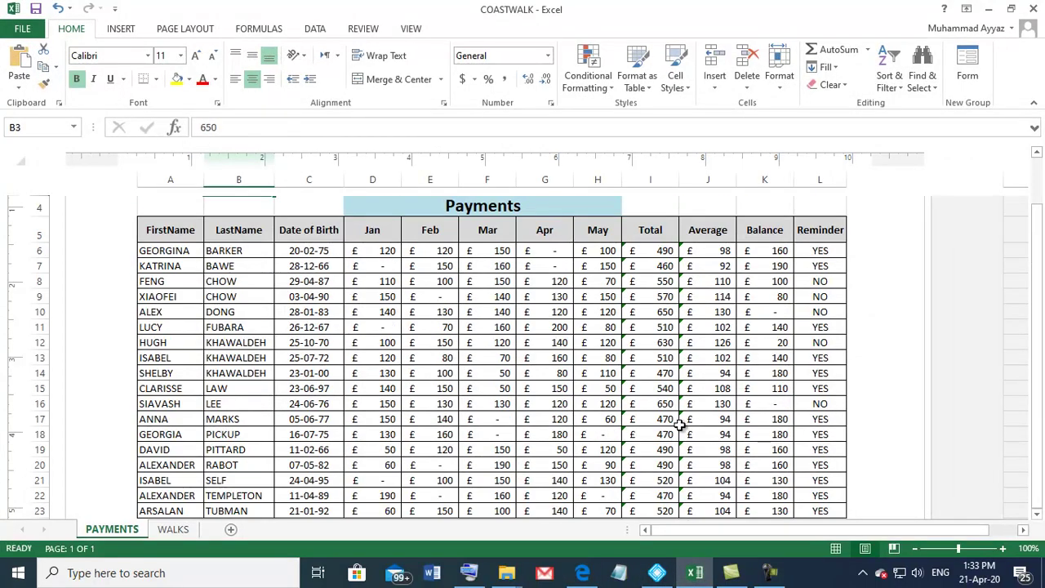
left_click(582, 573)
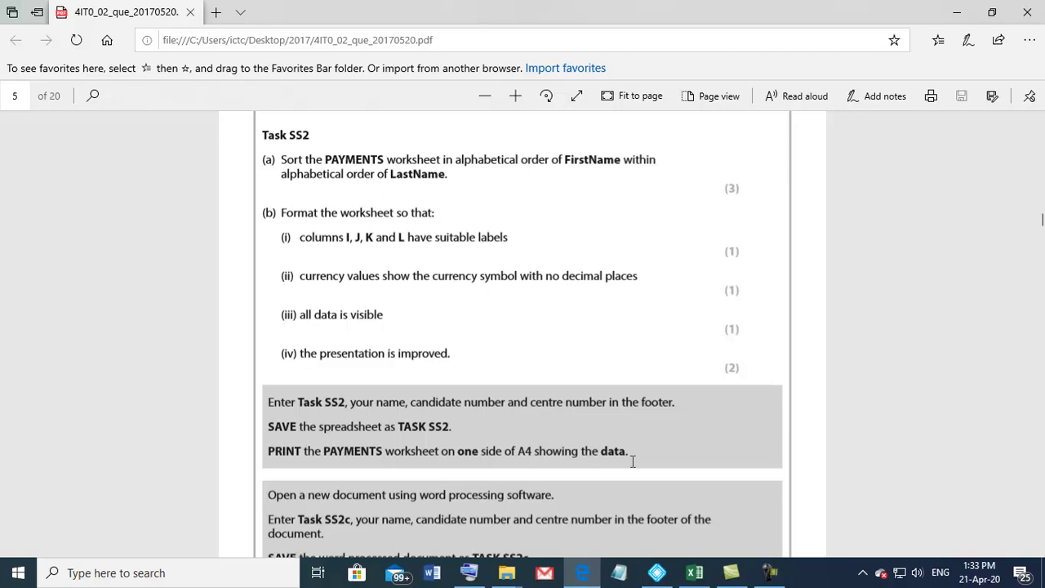
left_click(694, 572)
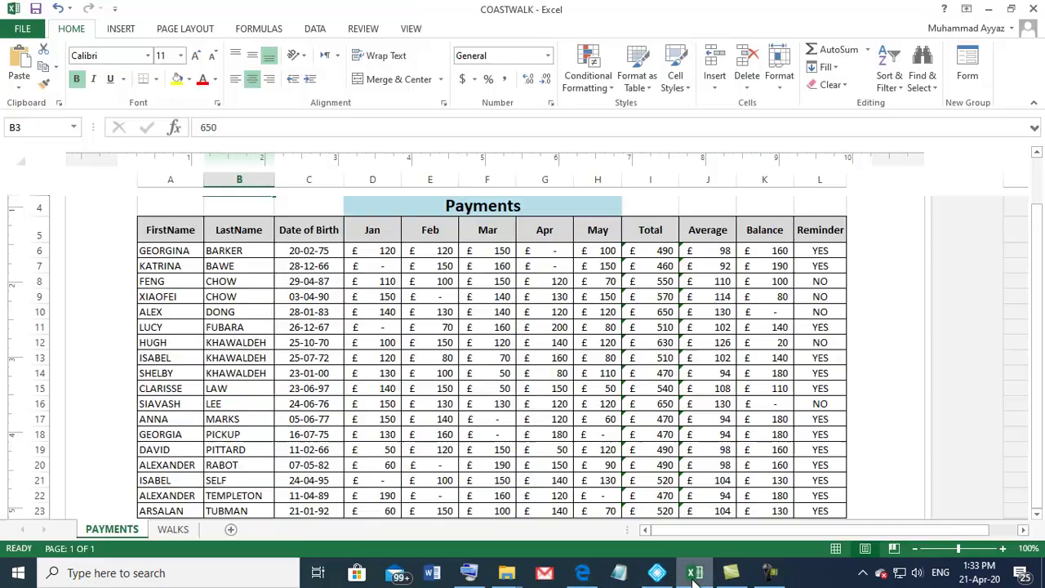
Step: Change the left footer section from TASK SS1 to TASK SS2 using Header & Footer
left_click(118, 28)
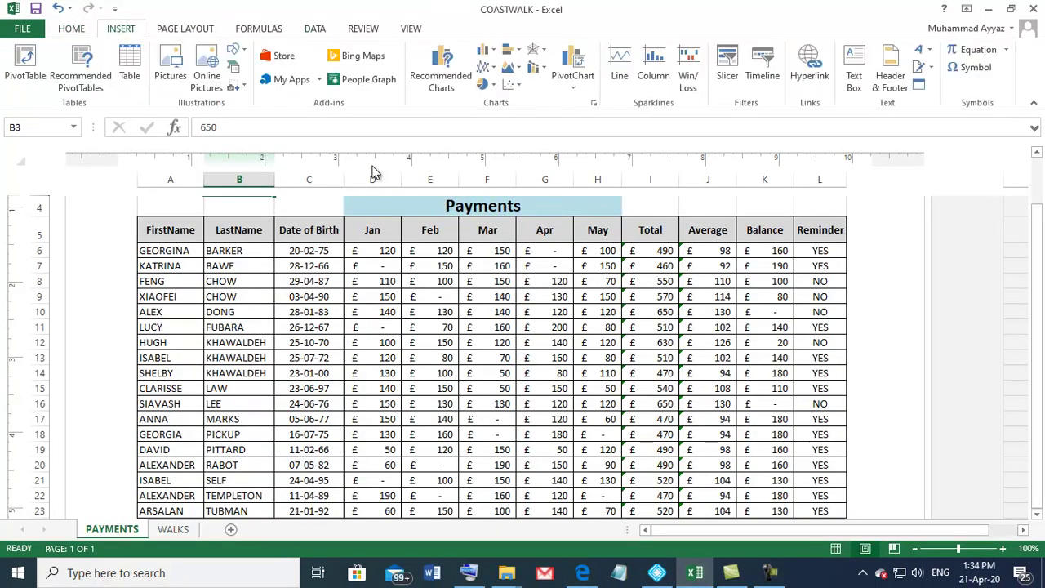
left_click(890, 78)
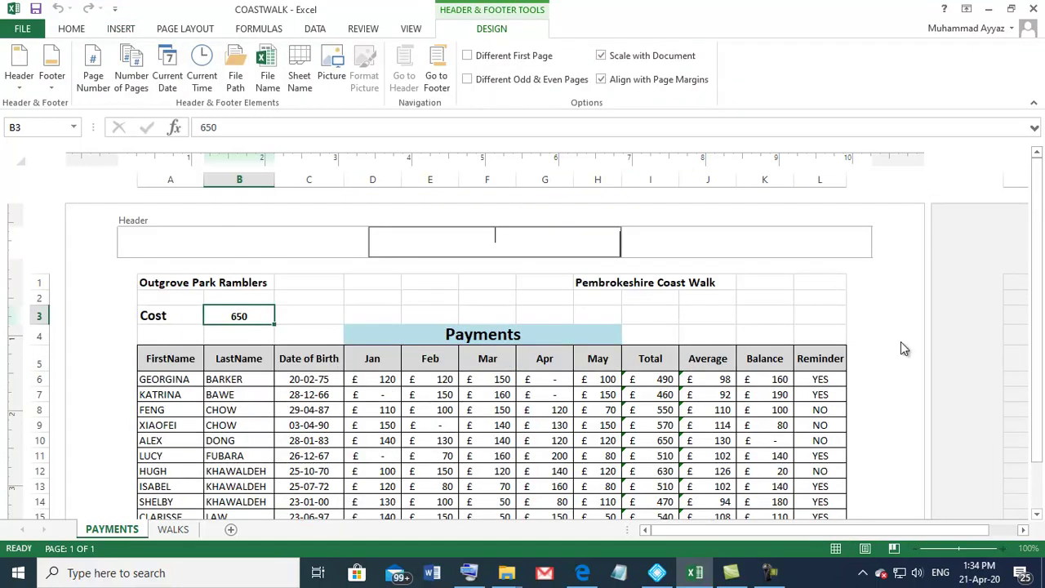
left_click_drag(1038, 220, 1037, 522)
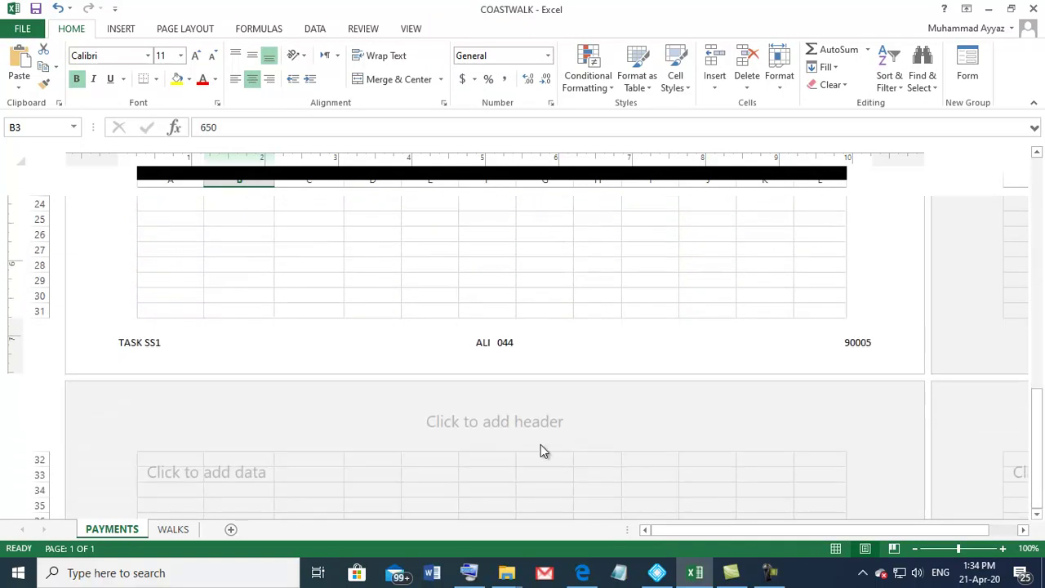
left_click(229, 342)
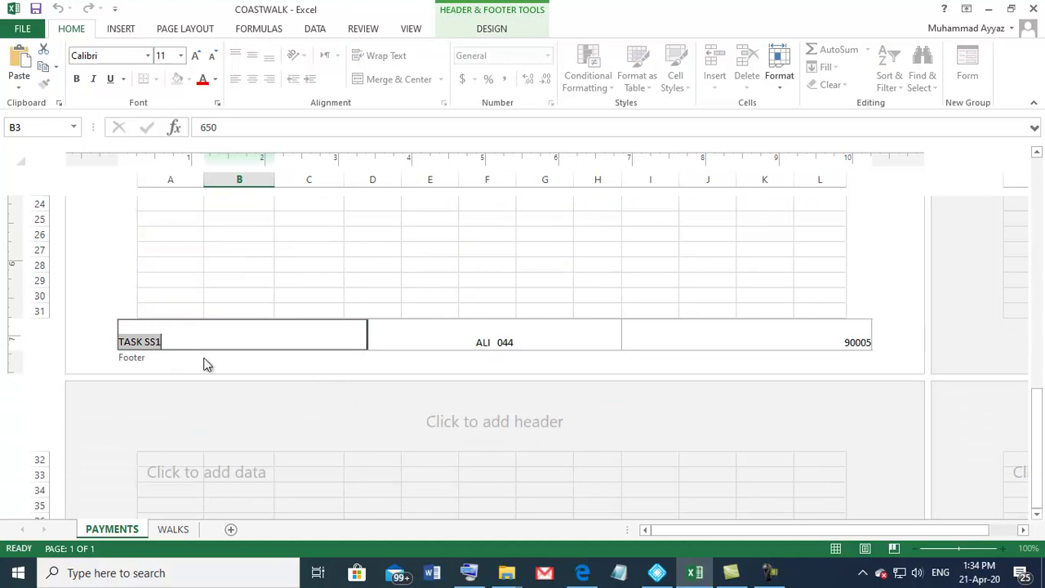
left_click(165, 342)
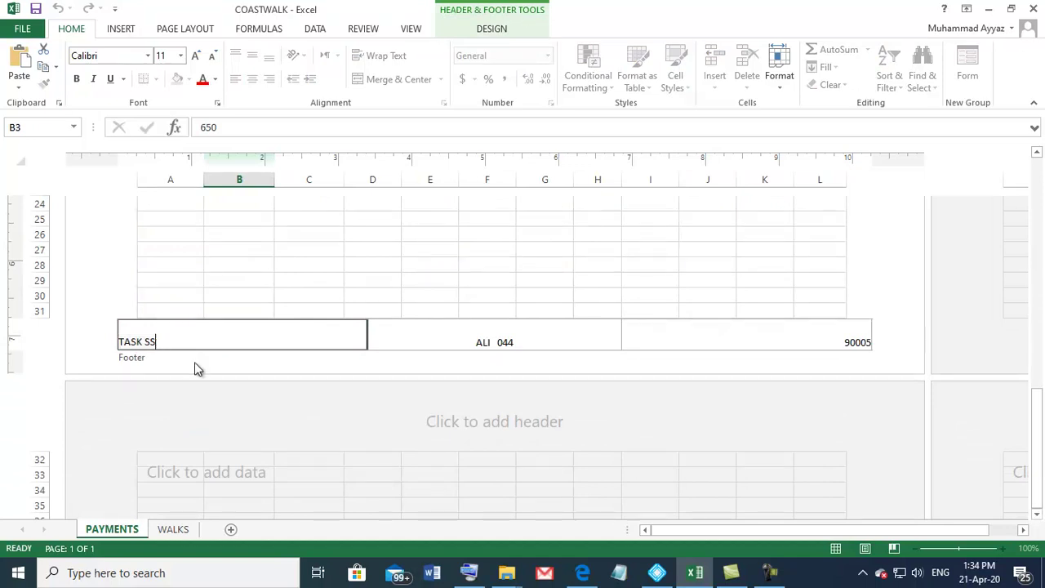
left_click(483, 342)
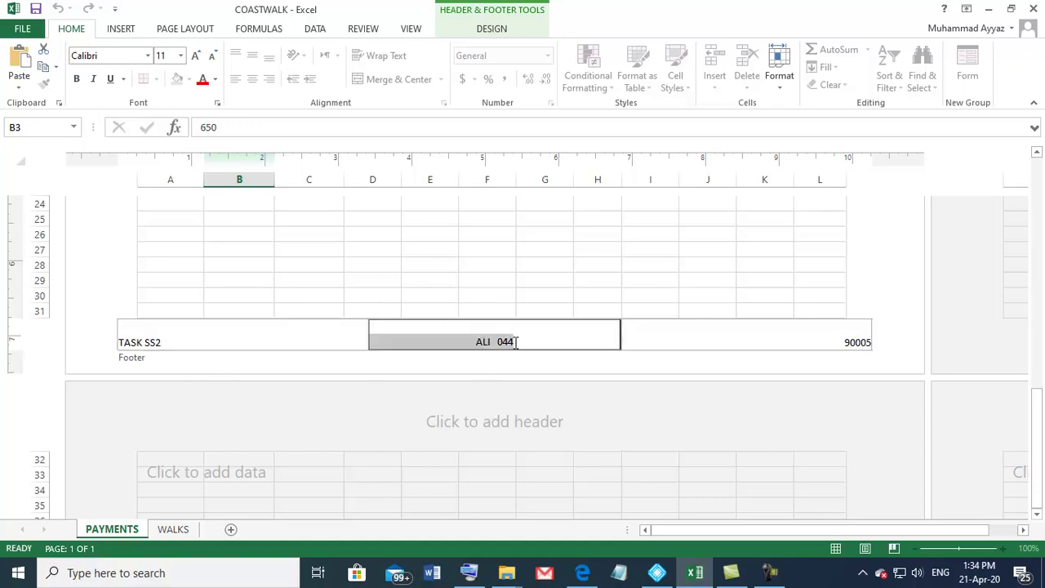
left_click(843, 342)
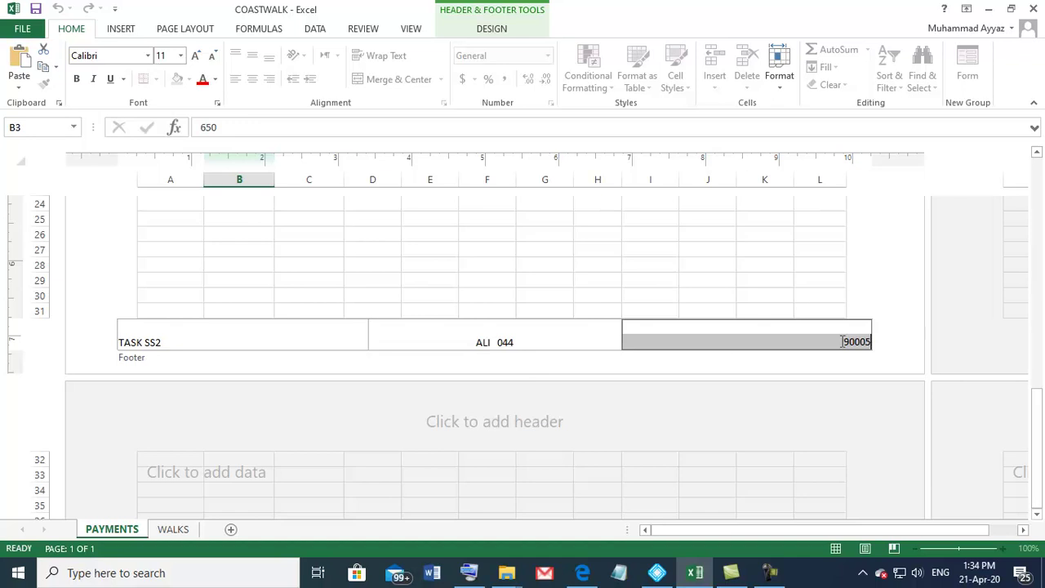
left_click(479, 266)
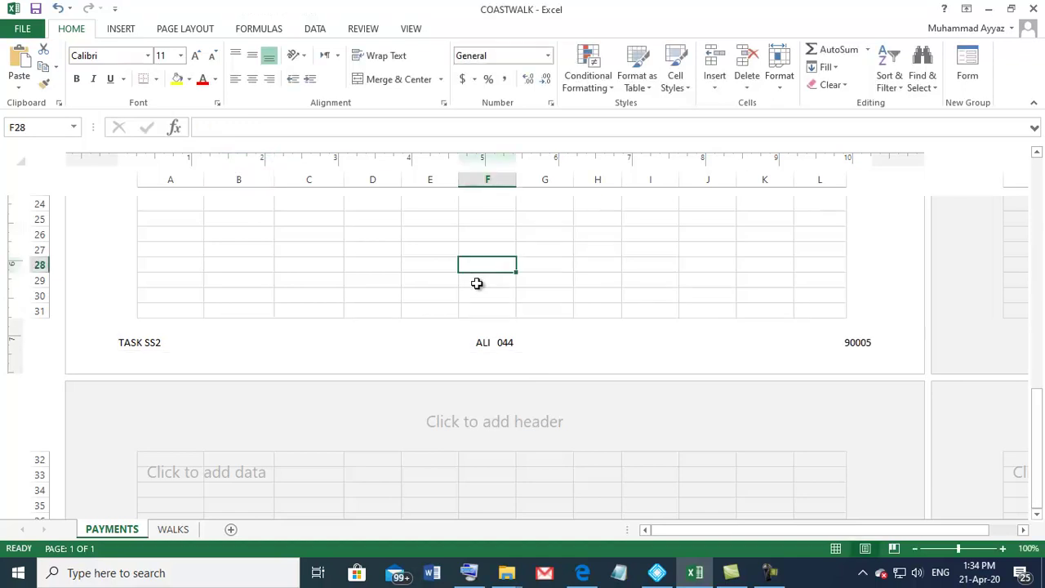
Step: In print preview with margins shown, set Left margin 0.66" and Right margin 0.17"
key("ctrl+p")
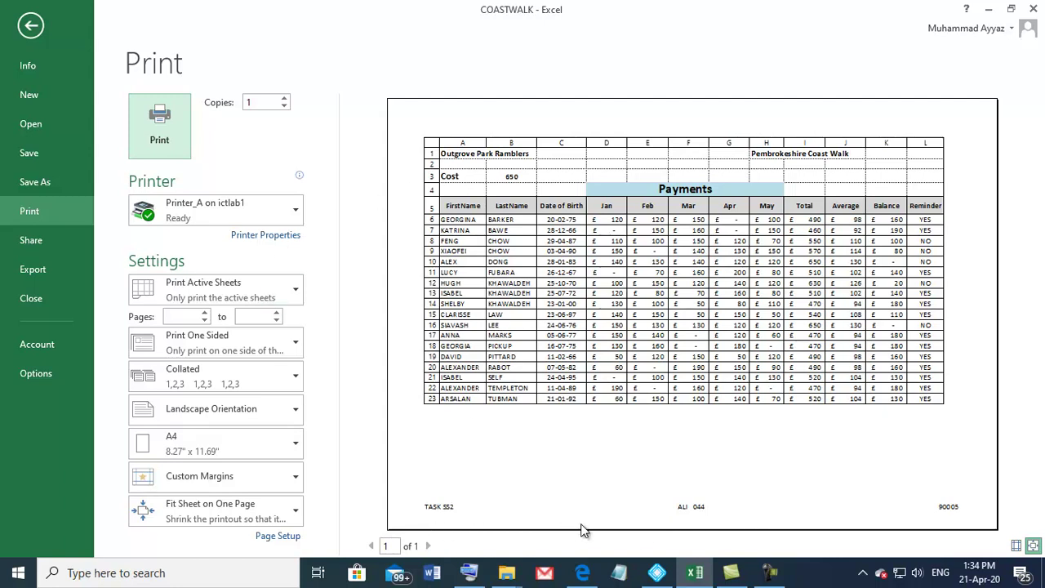
left_click(1017, 546)
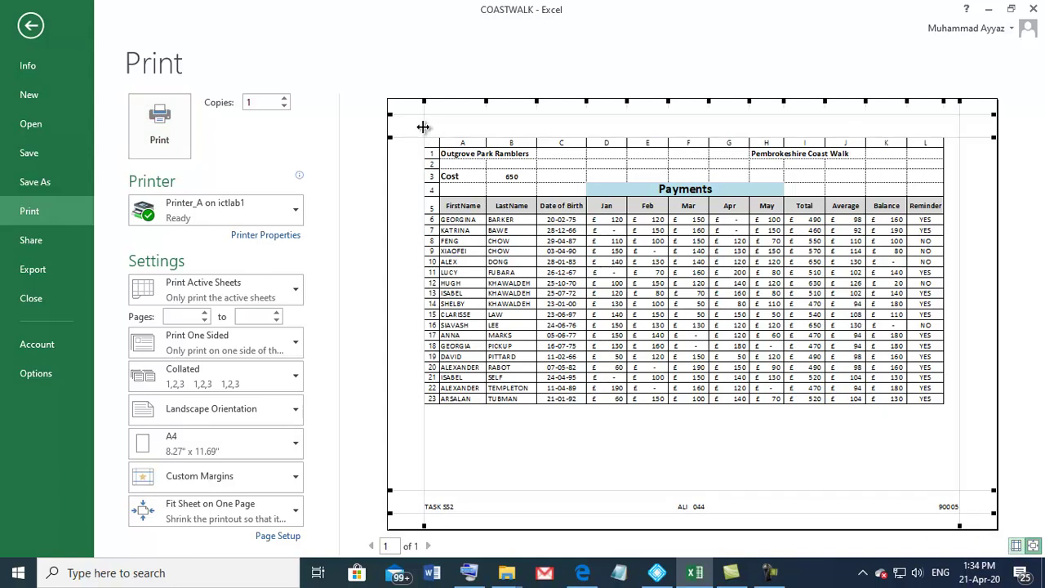
left_click_drag(423, 127, 408, 133)
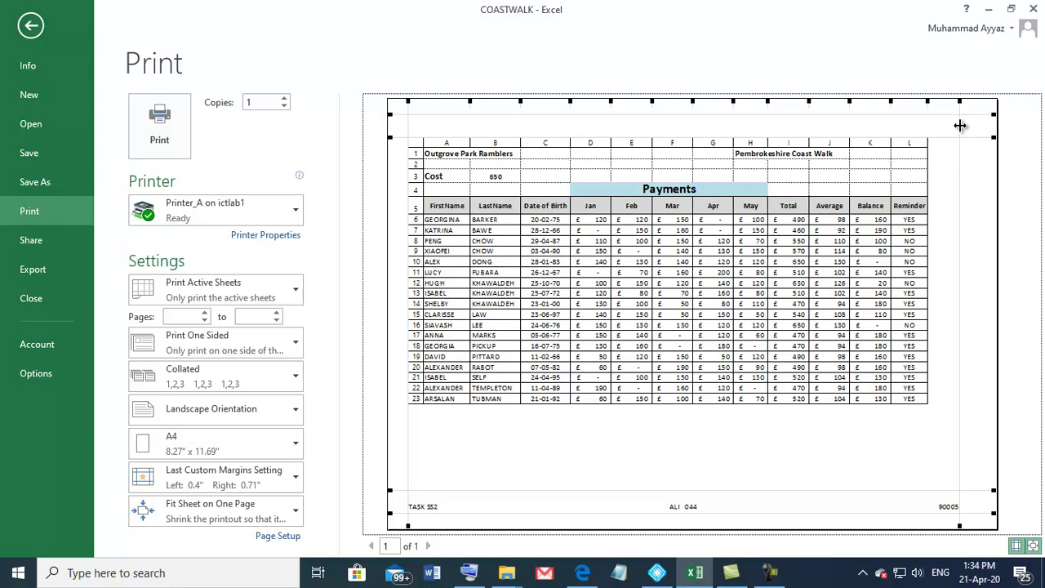
left_click_drag(960, 125, 990, 128)
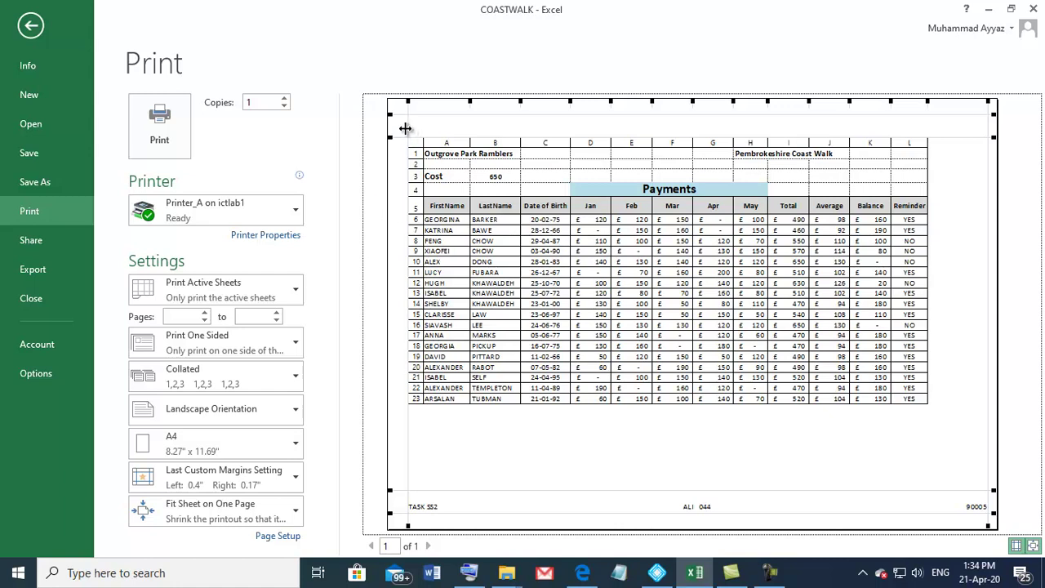
left_click_drag(406, 128, 423, 134)
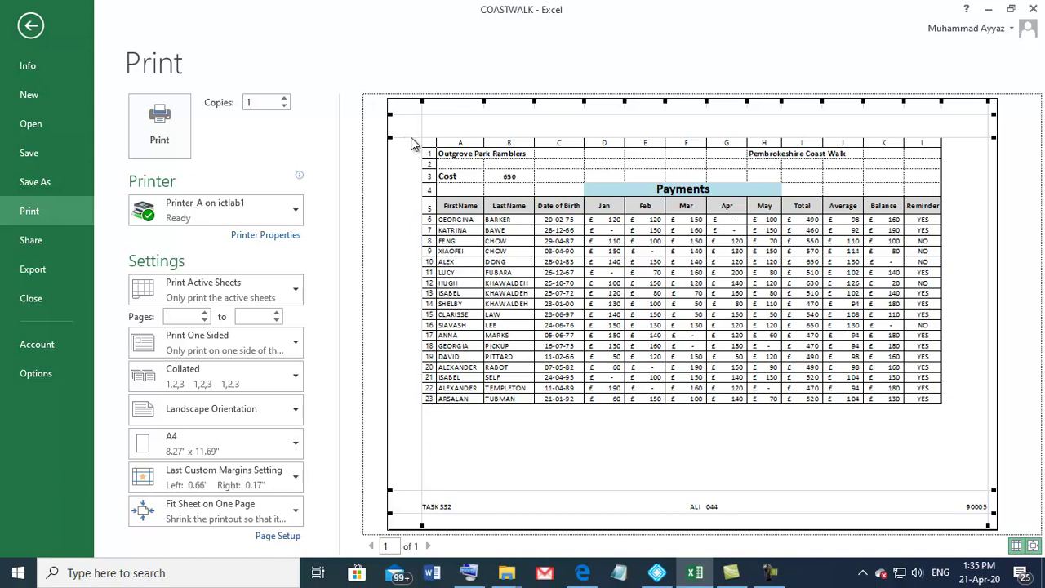
Step: Raise the top margin and lower the bottom margin so the table moves up the page
left_click_drag(411, 137, 417, 119)
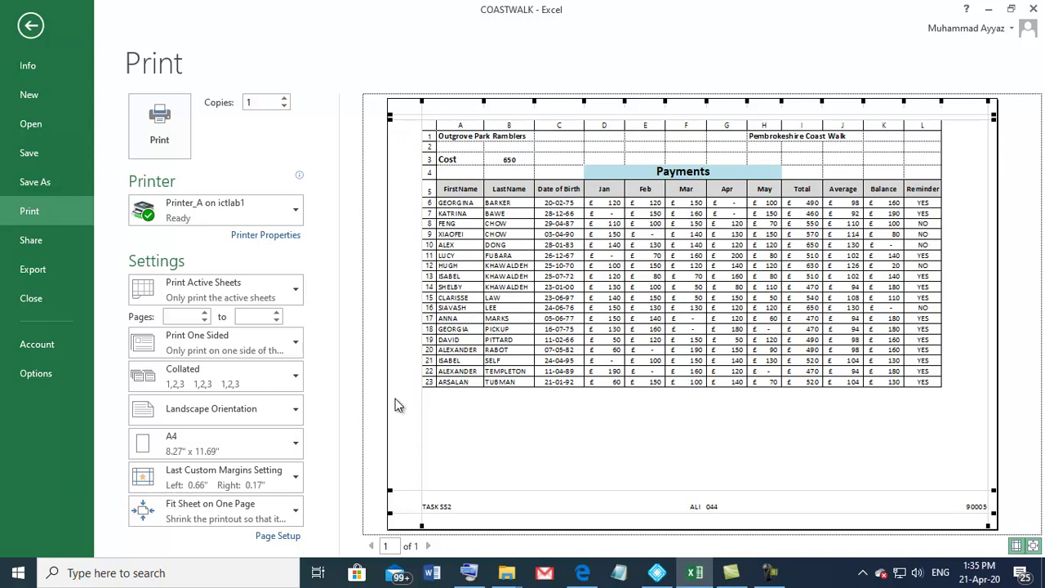
left_click_drag(403, 492, 412, 510)
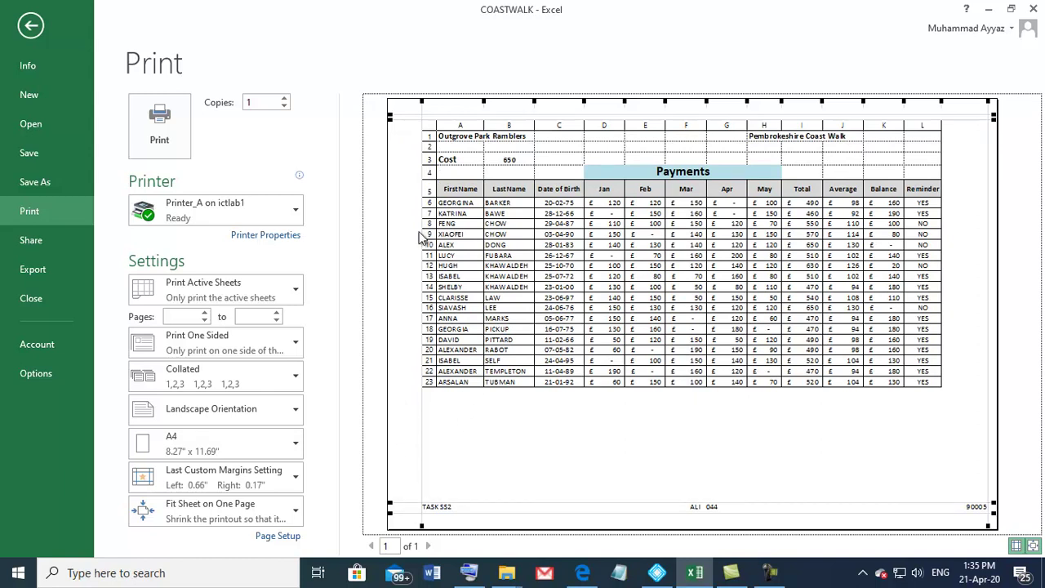
mouse_move(423, 114)
left_mouse_down()
mouse_move(422, 103)
mouse_move(422, 114)
left_mouse_up()
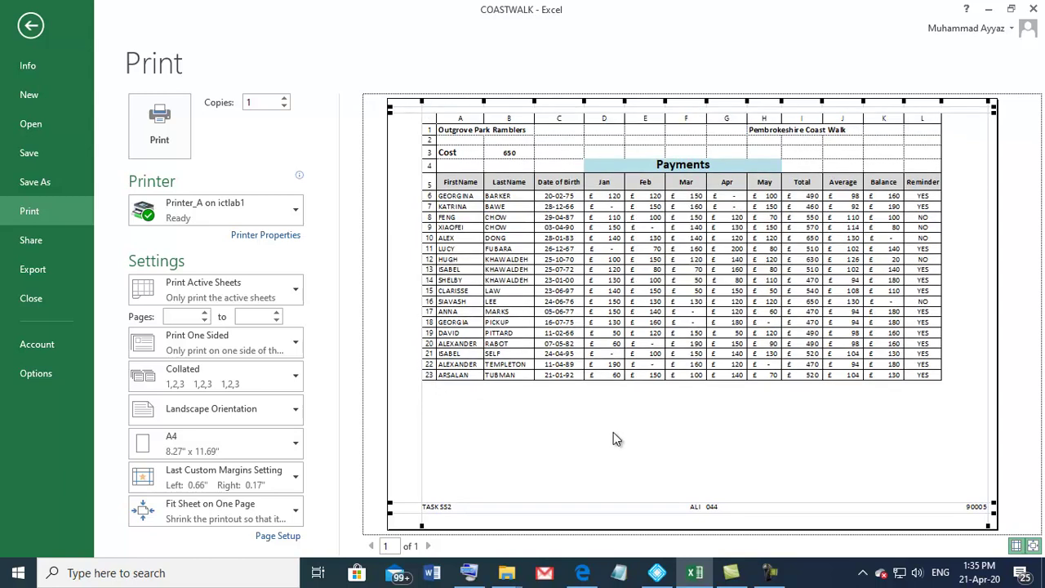
Step: Check the printer list without changing it, then return to the Task SS2c instructions in the PDF
left_click(238, 211)
left_click(238, 211)
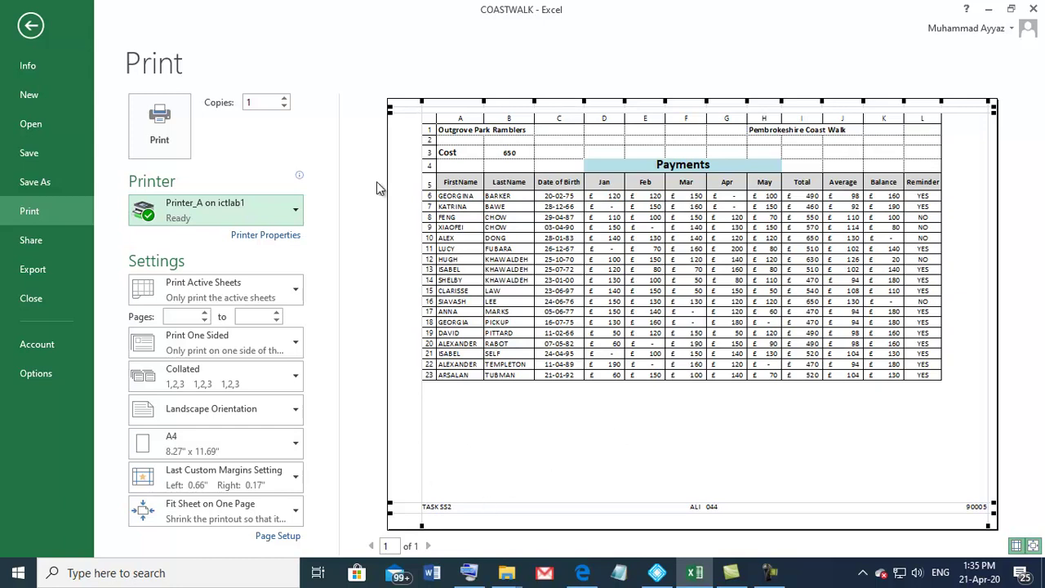
key("alt+Tab")
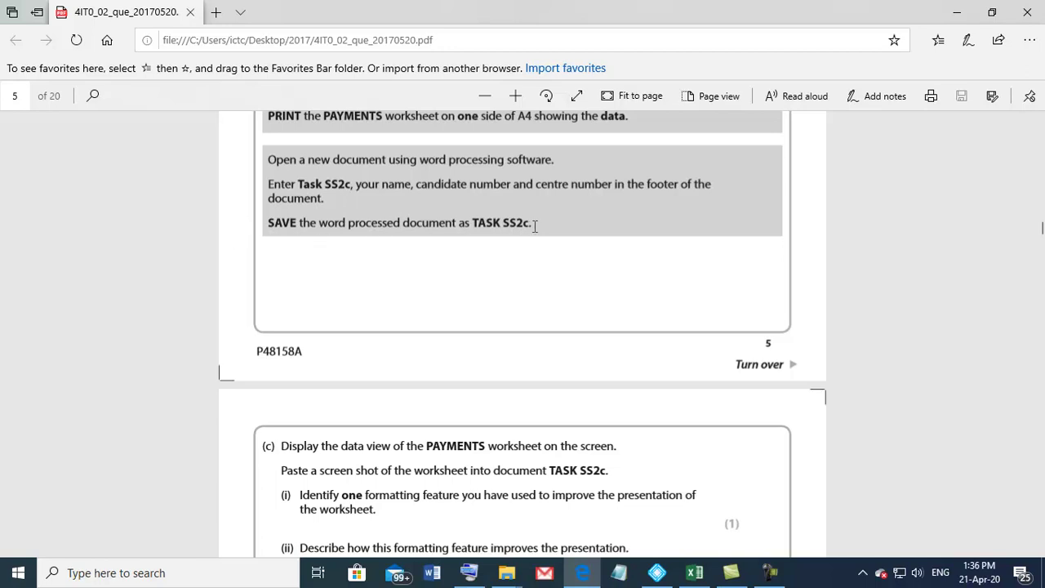
Step: Start a blank Word document with a Blank (Three Columns) footer
left_click(432, 573)
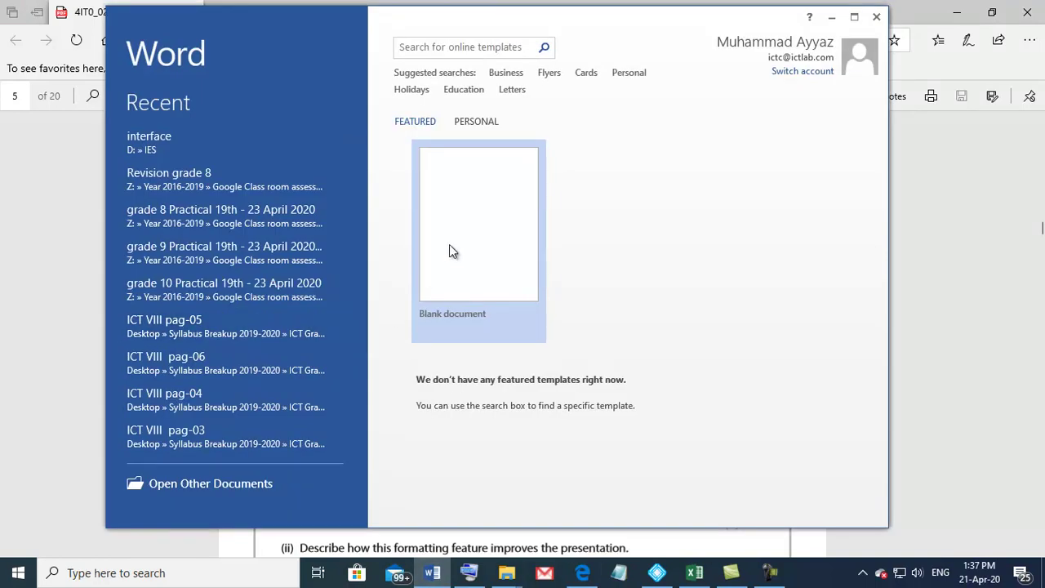
left_click(450, 246)
left_click(227, 39)
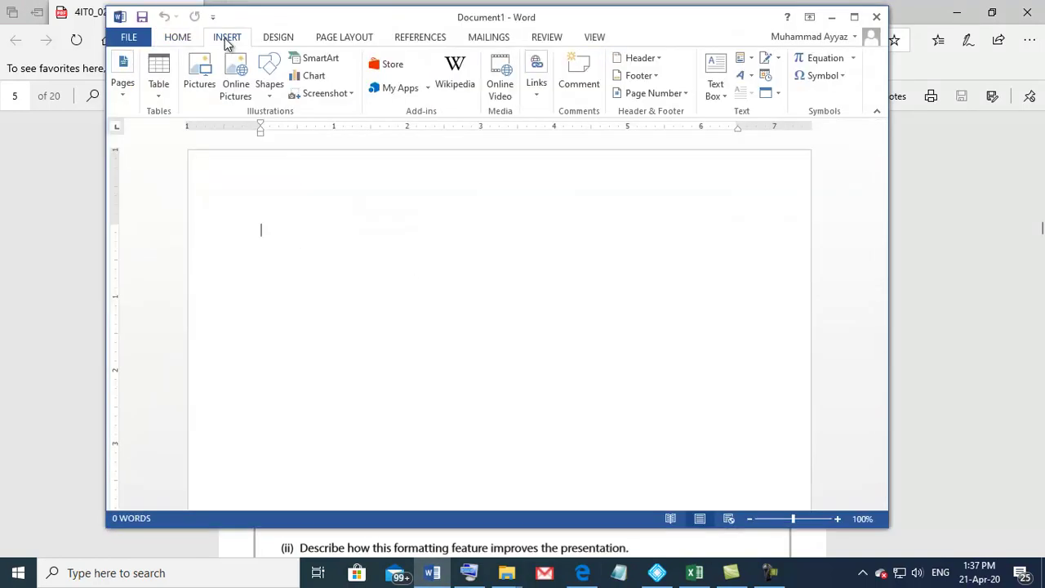
left_click(634, 76)
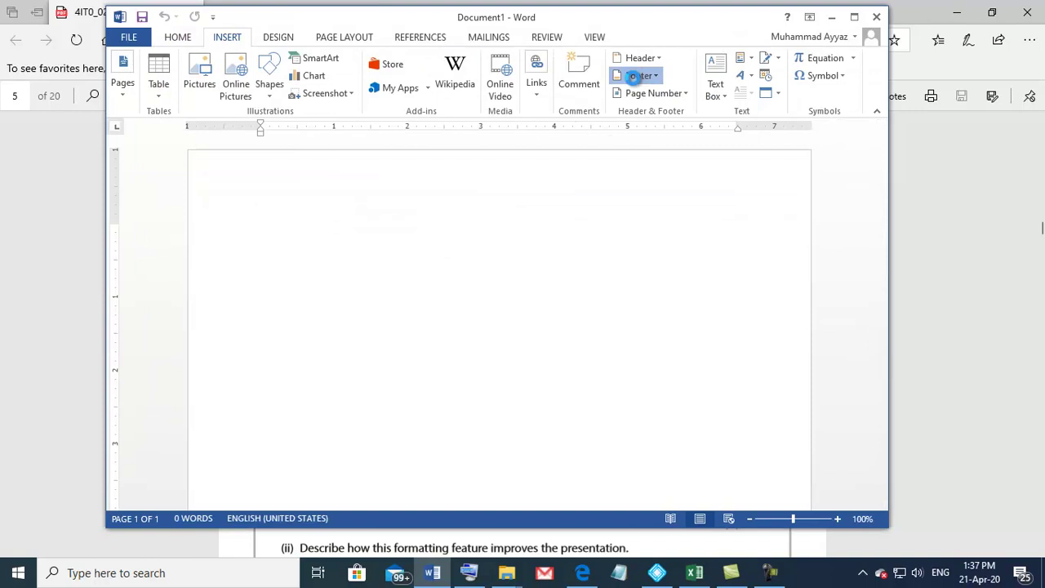
left_click(685, 238)
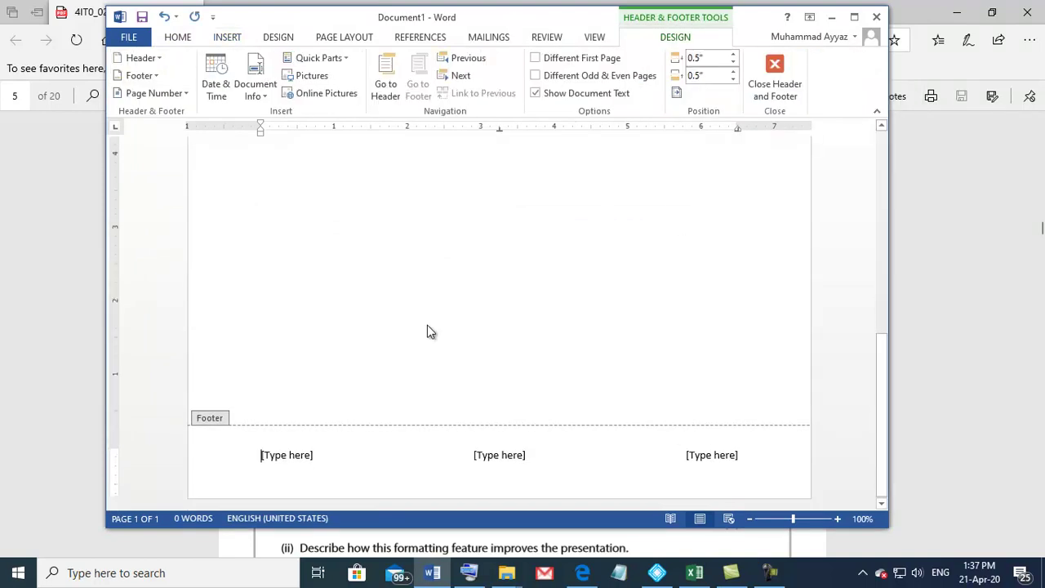
Step: Fill the footer with Task SS2c, the candidate's name and number, and the centre number
left_click(276, 462)
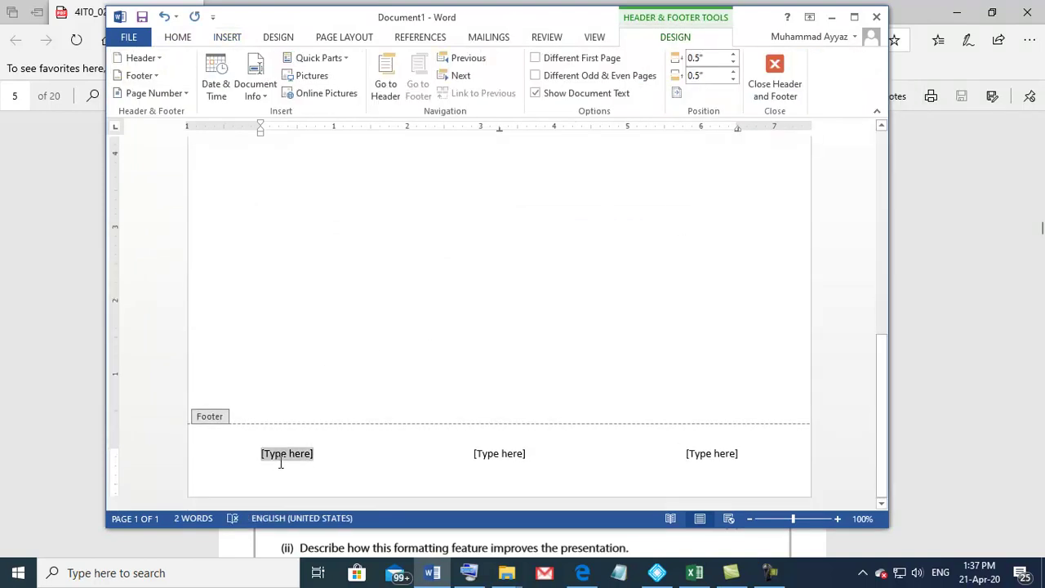
type("Ta")
type("Mohammad")
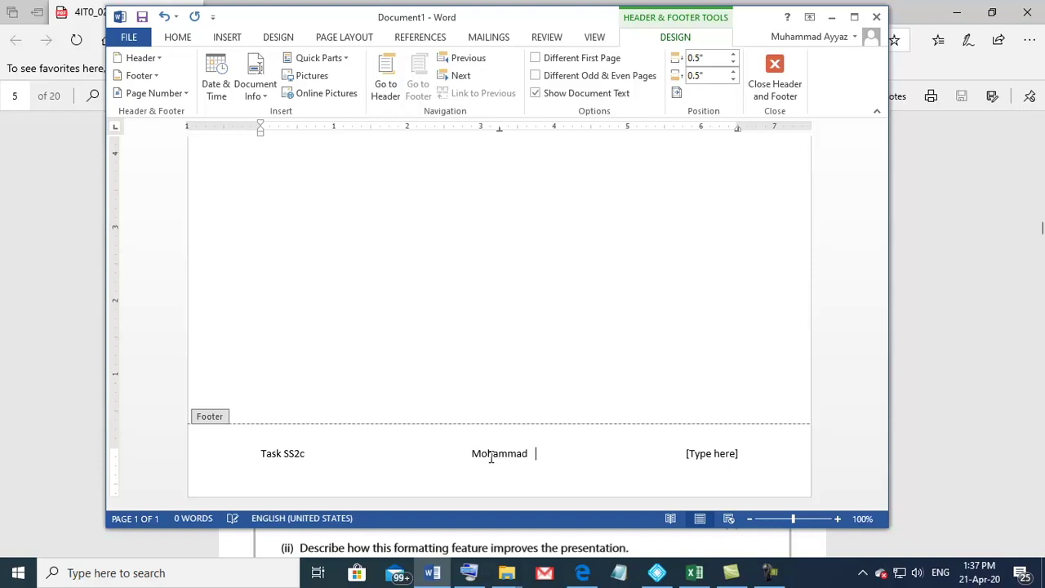
left_click(693, 454)
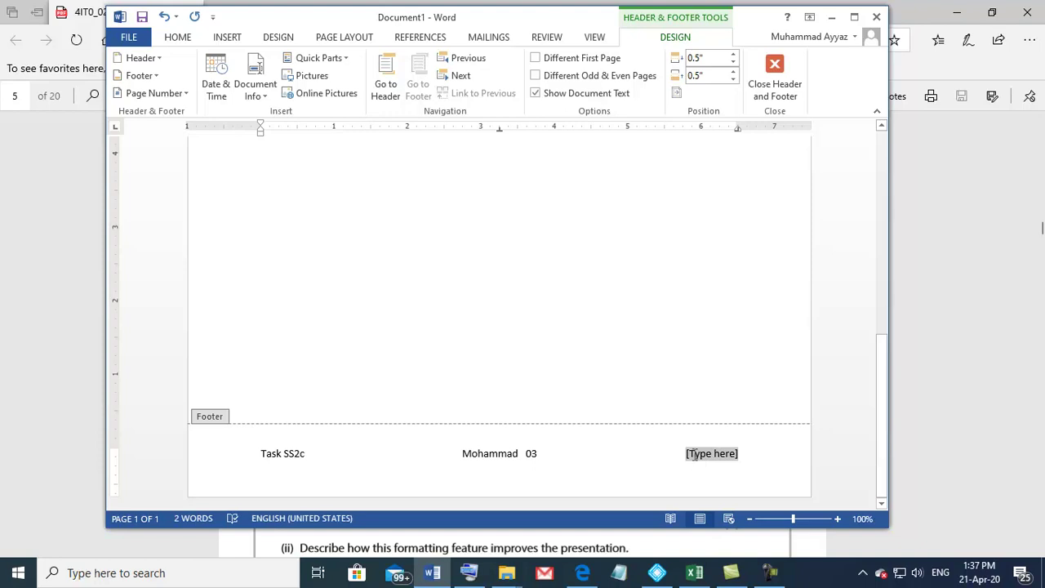
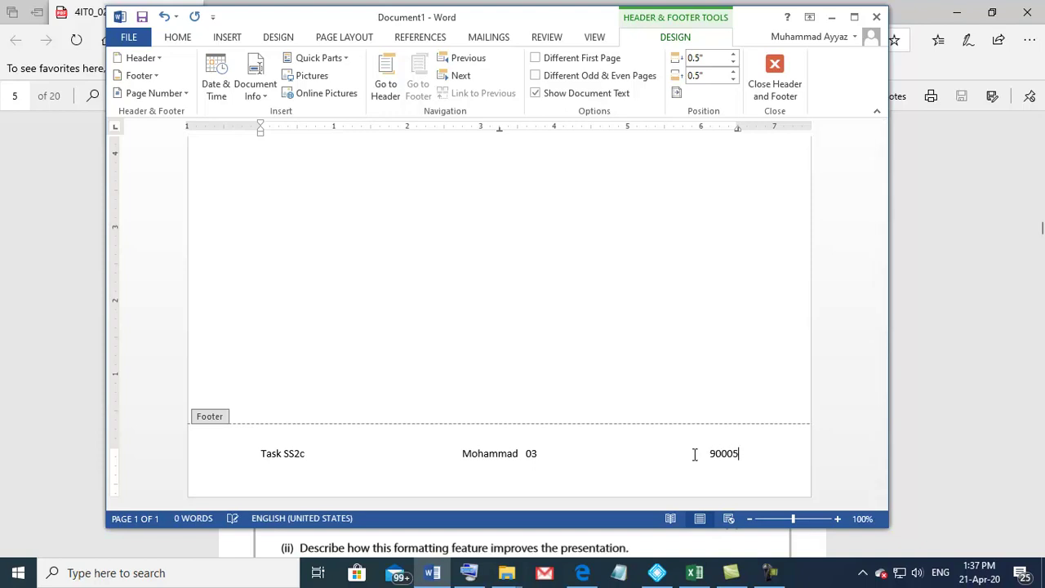
Step: Save the document as 'Task Ss2c' in the Desktop's 2017 folder, then return to the PDF
left_click(774, 77)
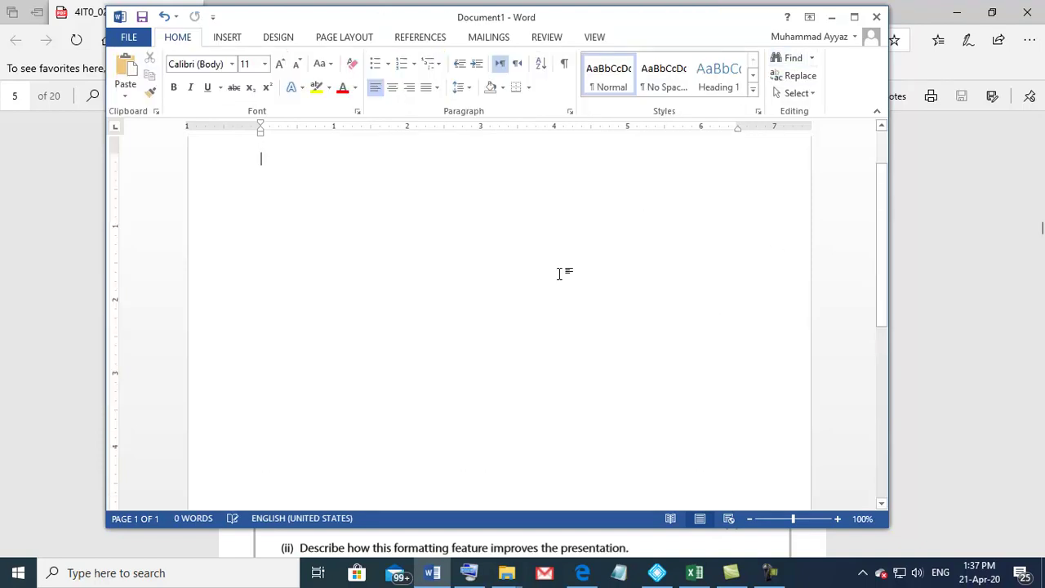
left_click(129, 37)
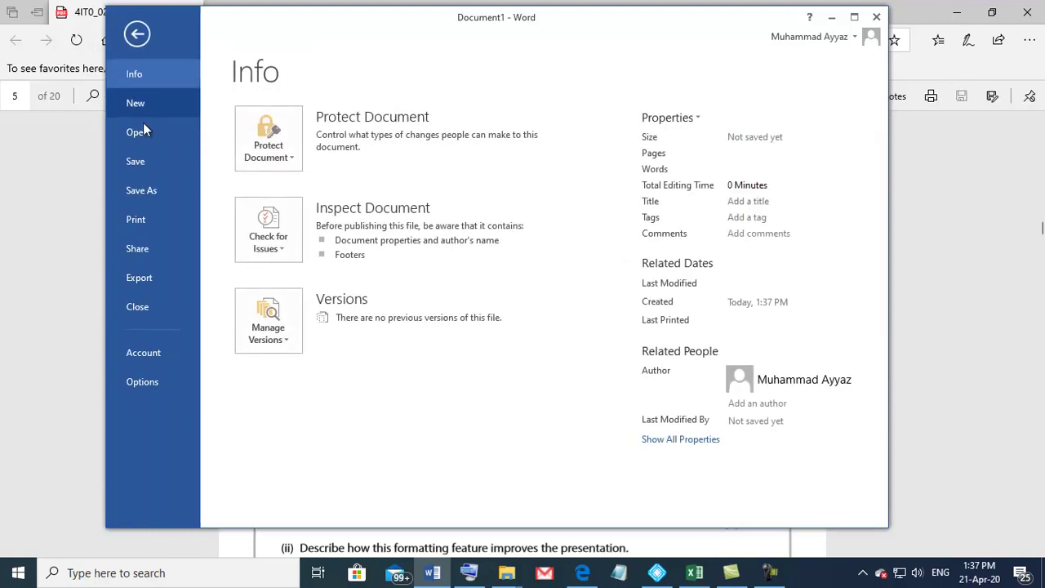
left_click(144, 191)
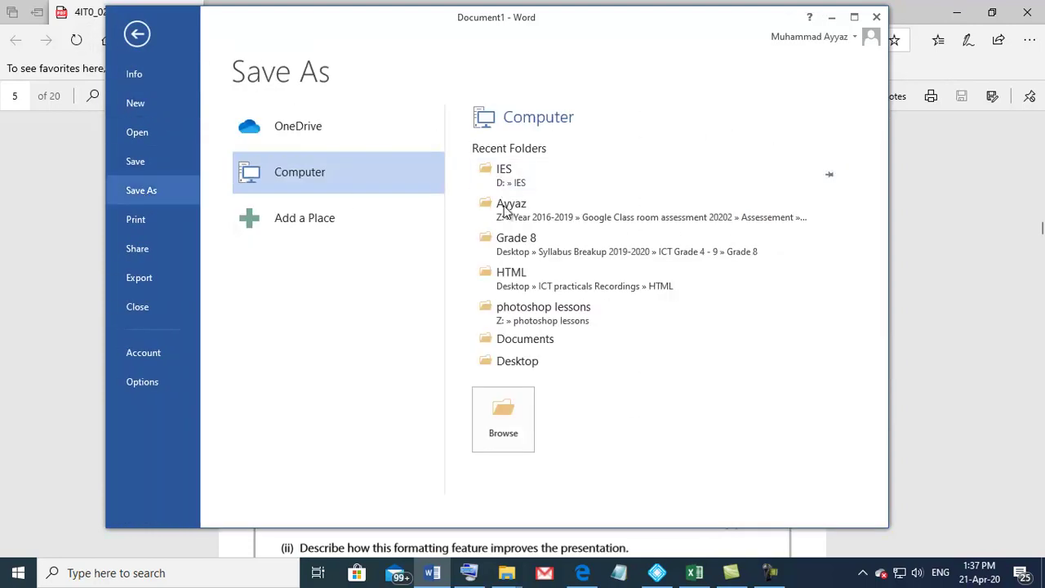
left_click(516, 434)
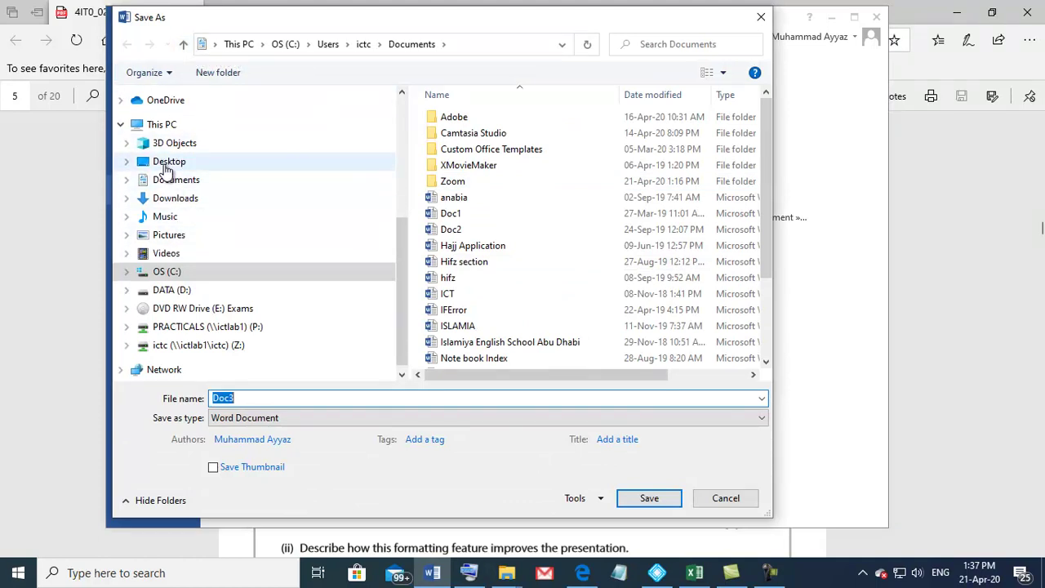
left_click(174, 164)
double_click(436, 117)
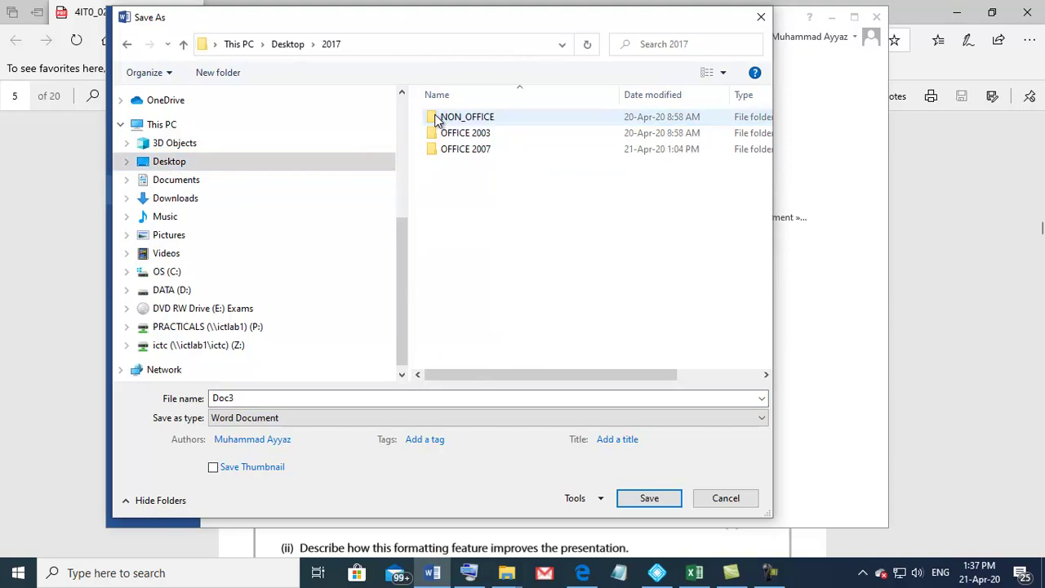
double_click(239, 400)
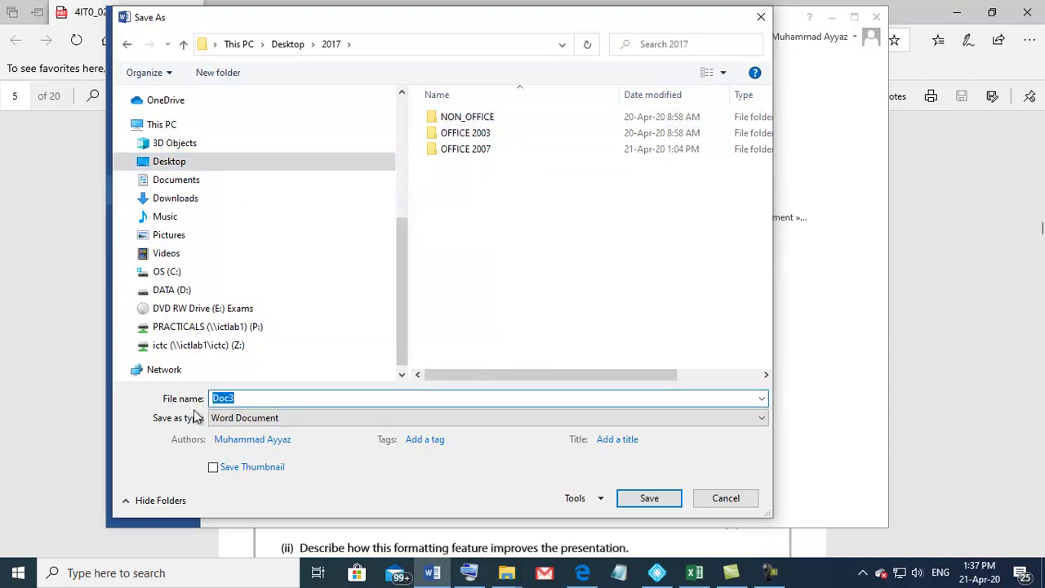
type("Task Ss2c")
left_click(650, 499)
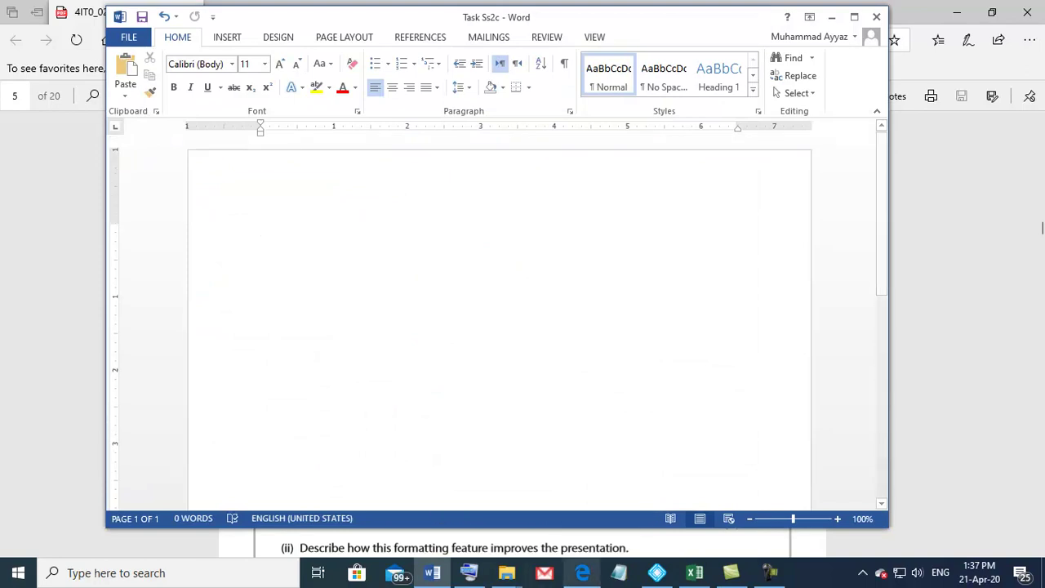
left_click(582, 572)
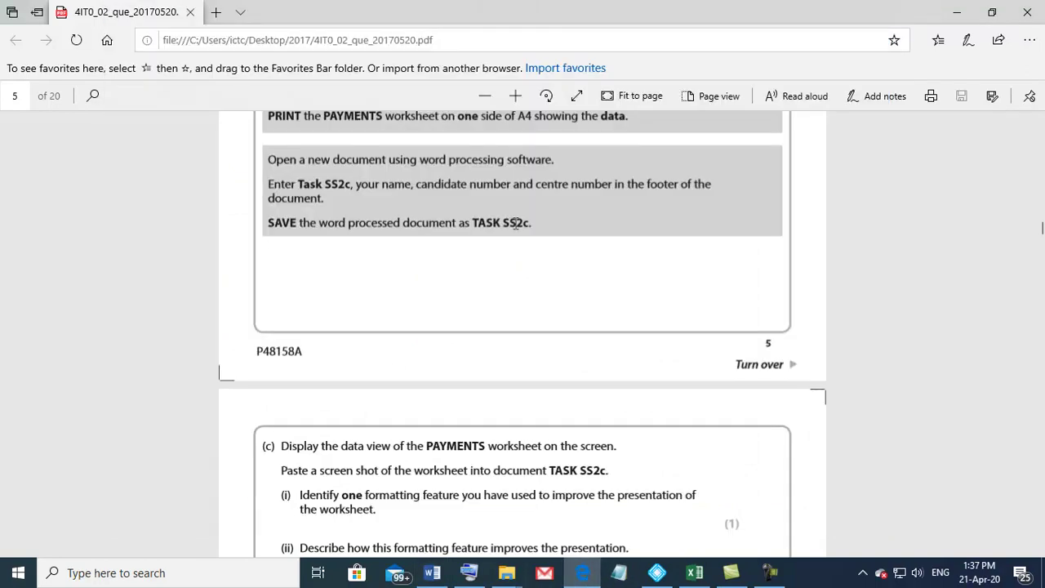
Step: Scroll the PDF to task part (c) and switch to the COASTWALK workbook
scroll(319, 373, "down", 2)
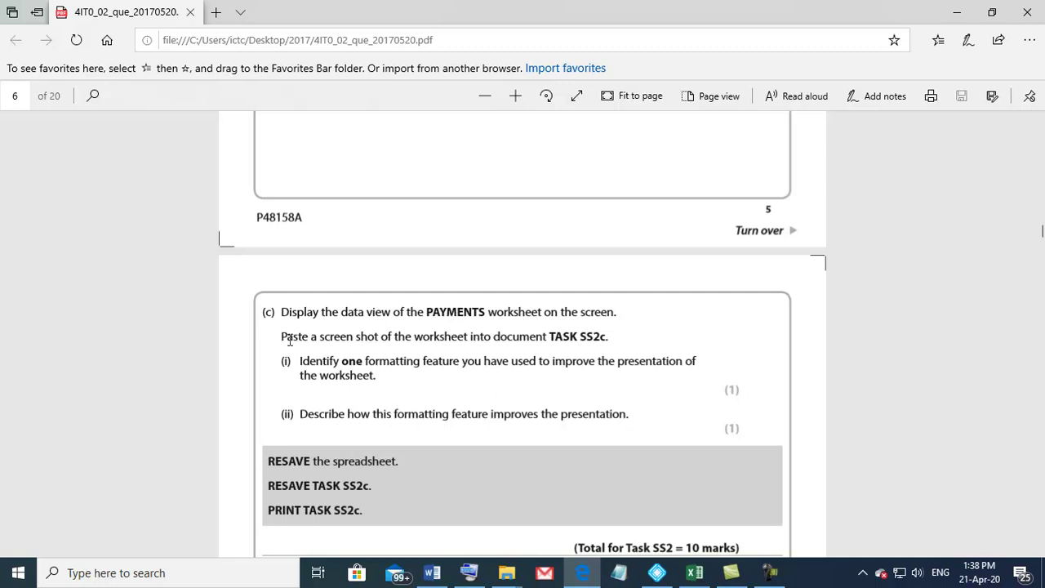
left_click(693, 576)
Step: Scroll the PAYMENTS sheet so all its data rows show, then switch to the Task Ss2c document
scroll(445, 405, "down", 2)
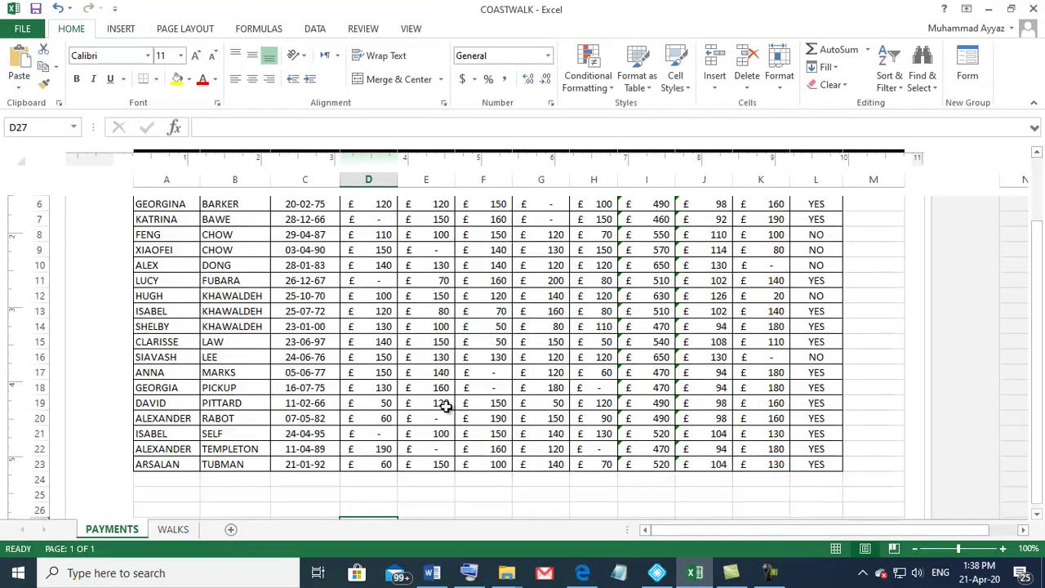
scroll(445, 405, "up", 1)
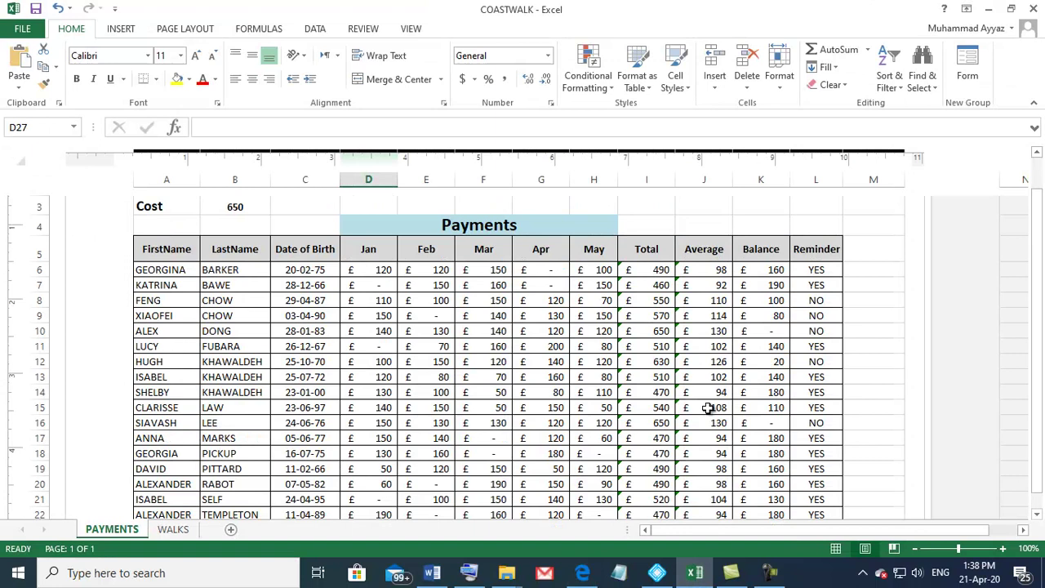
scroll(672, 377, "down", 1, "ctrl")
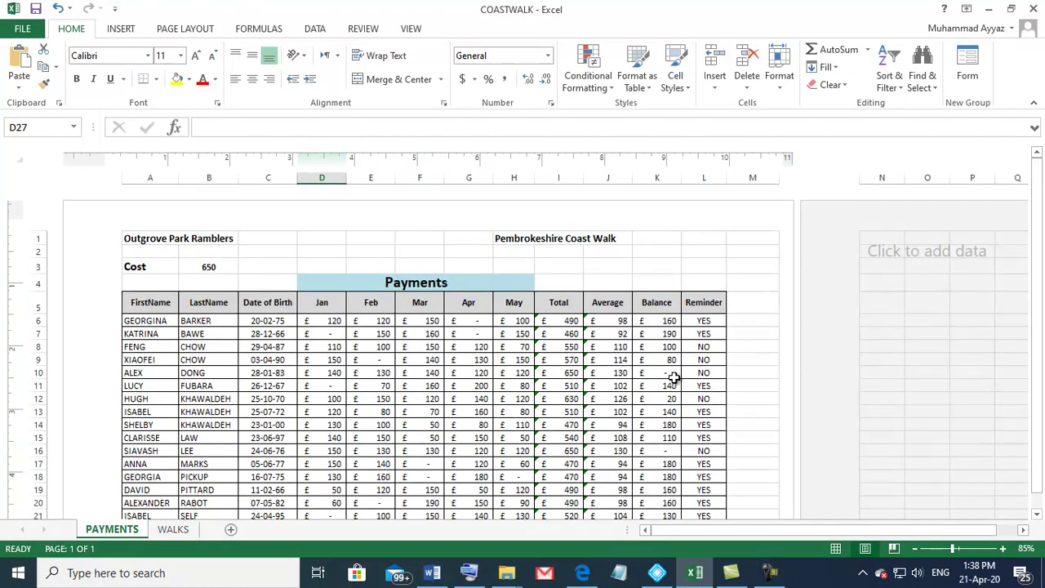
scroll(673, 377, "down", 1)
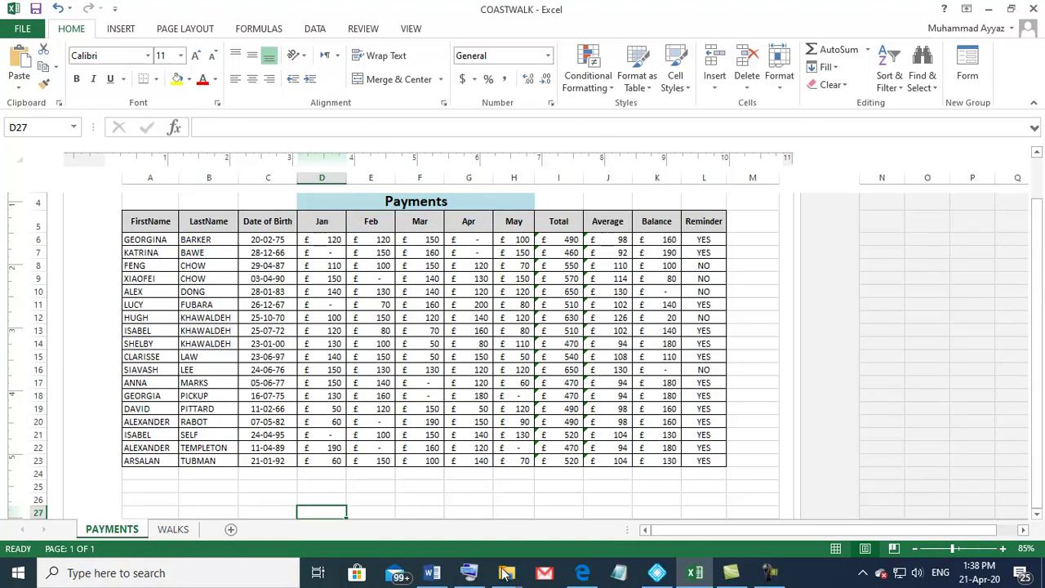
left_click(434, 576)
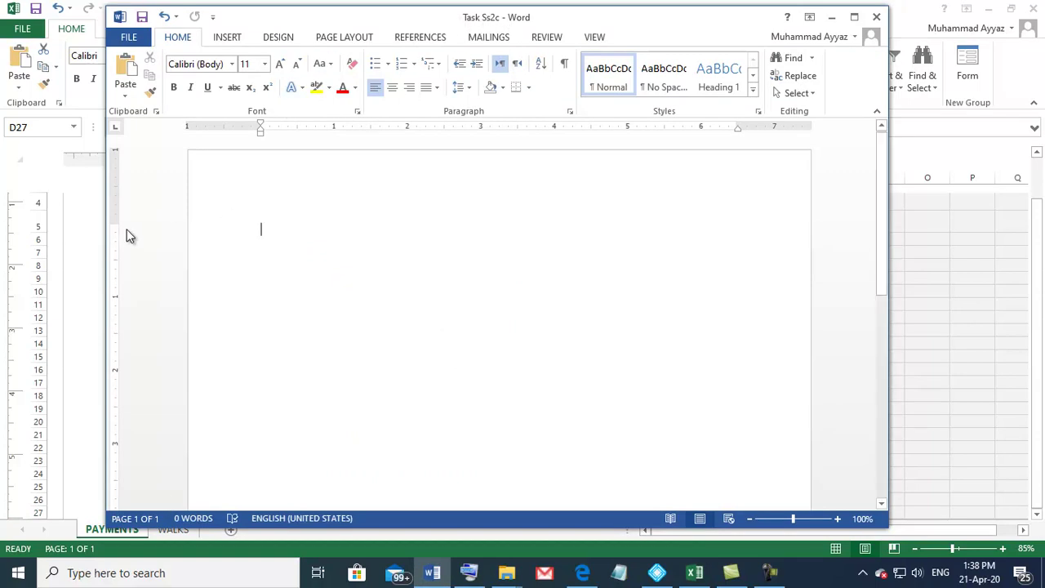
Step: Shrink the page's top margin and paste the PAYMENTS sheet screenshot
left_click_drag(112, 223, 111, 173)
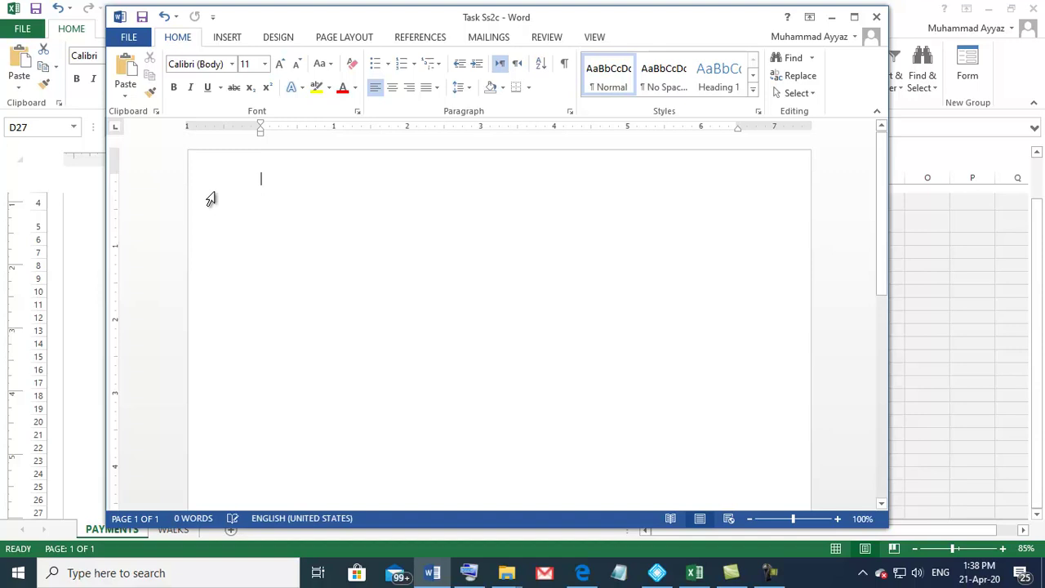
key("ctrl+v")
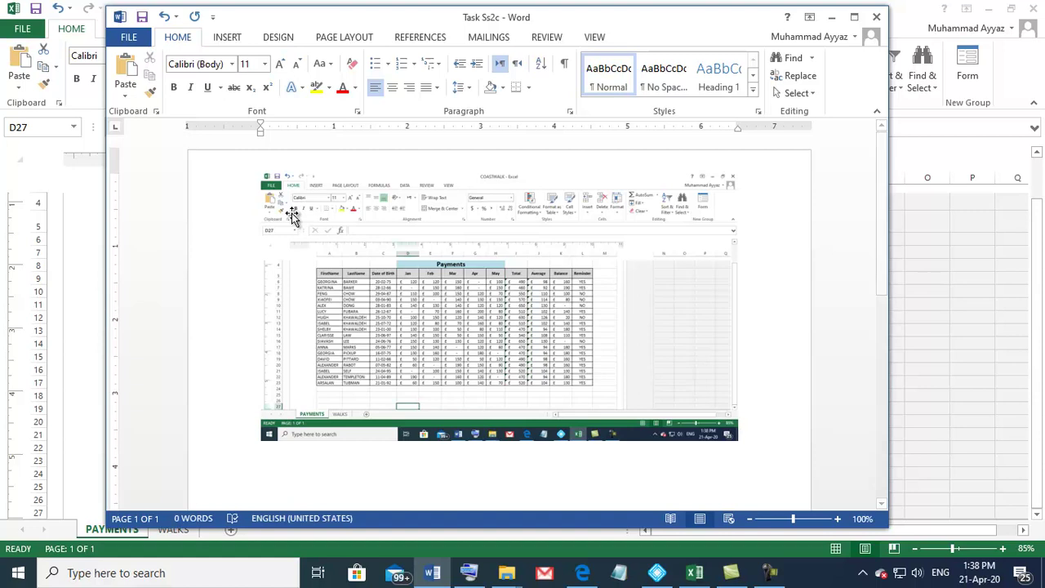
left_click(458, 310)
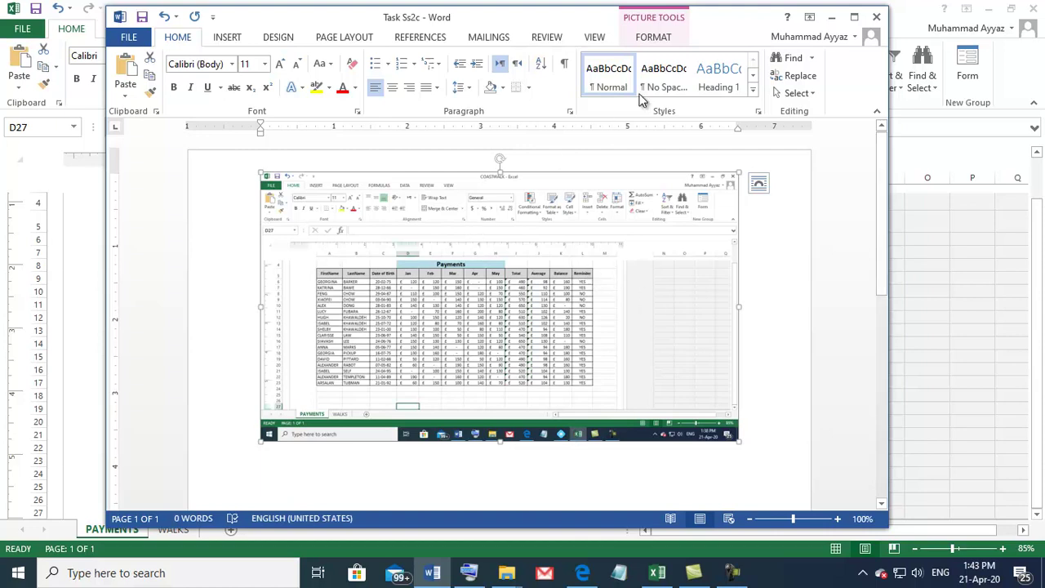
Step: Crop the screenshot to just the Payments table, trimming ribbon, row numbers, empty columns and sheet tabs
left_click(641, 40)
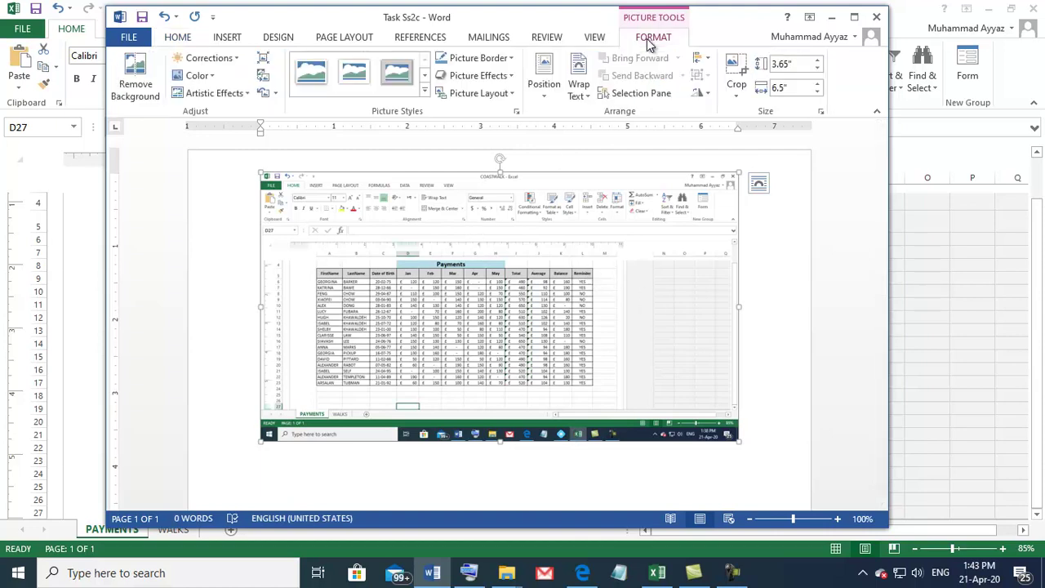
left_click(735, 69)
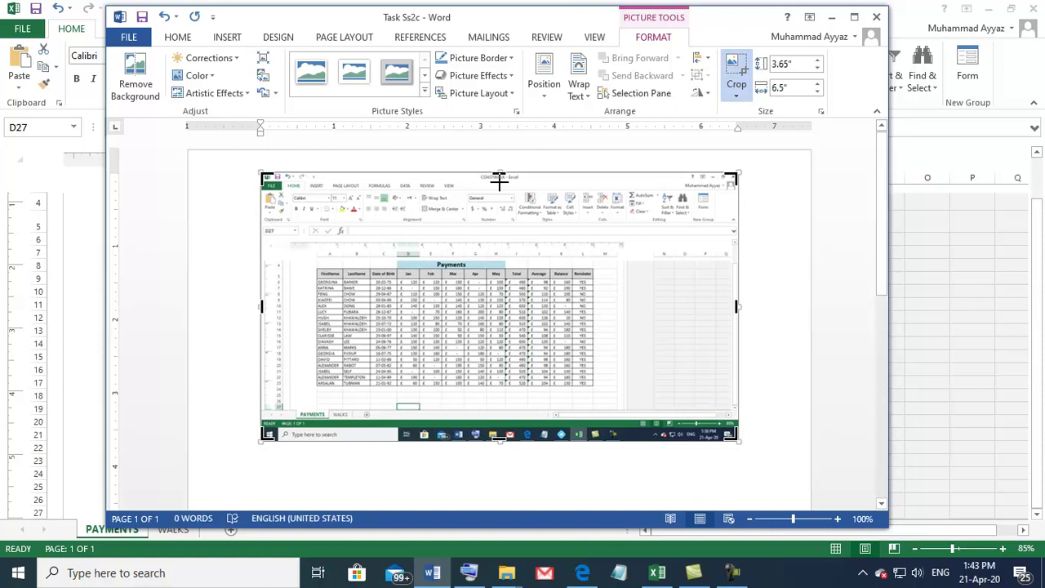
left_click_drag(498, 181, 463, 254)
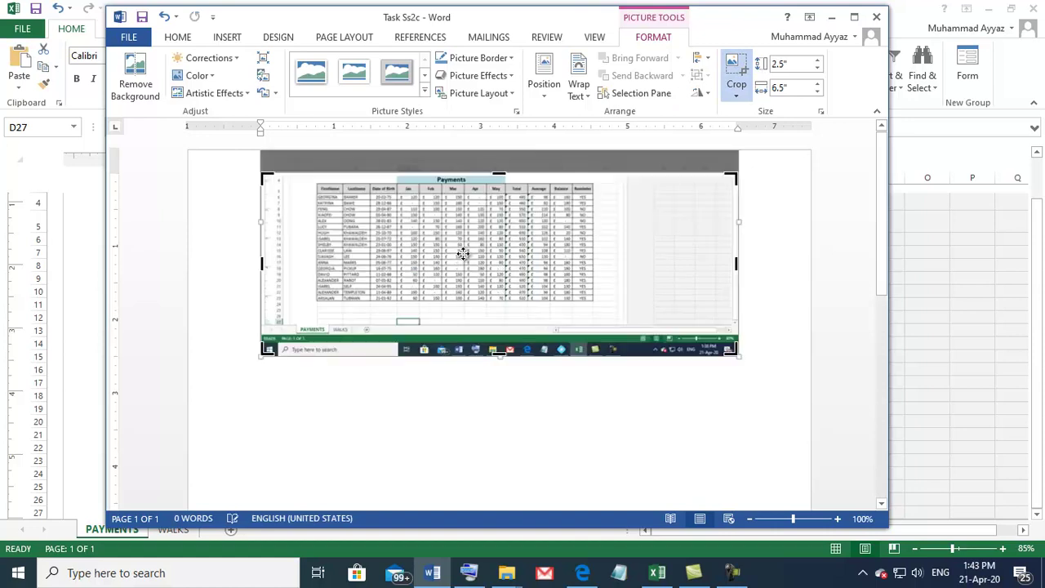
left_click_drag(260, 261, 274, 258)
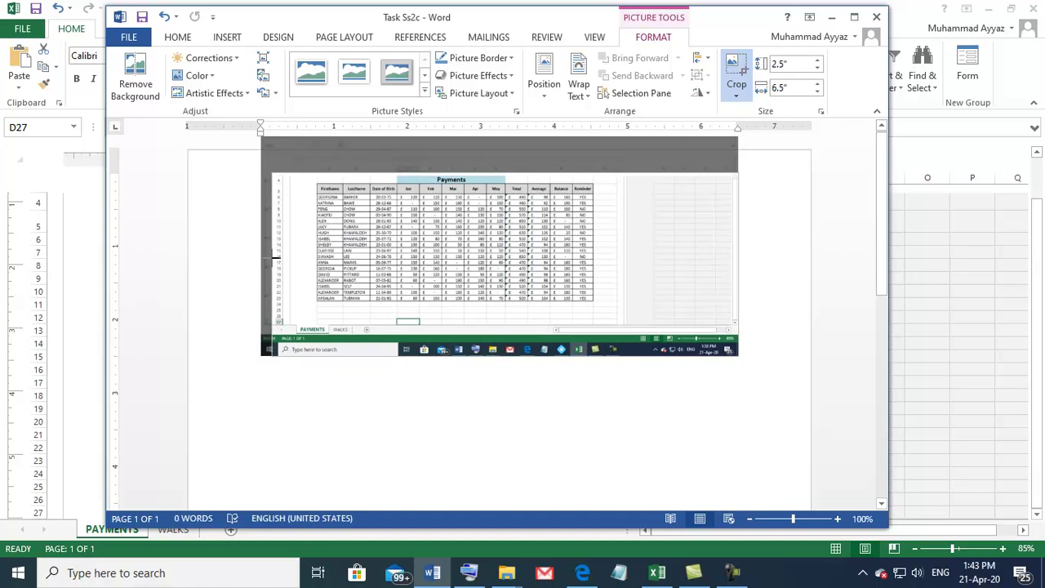
left_click_drag(274, 258, 275, 258)
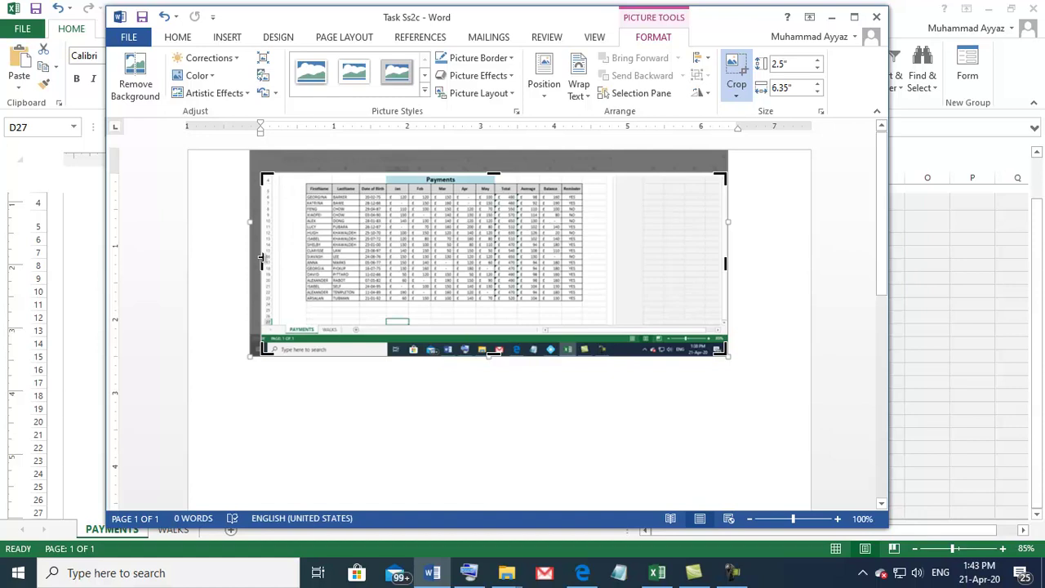
left_click_drag(263, 261, 294, 256)
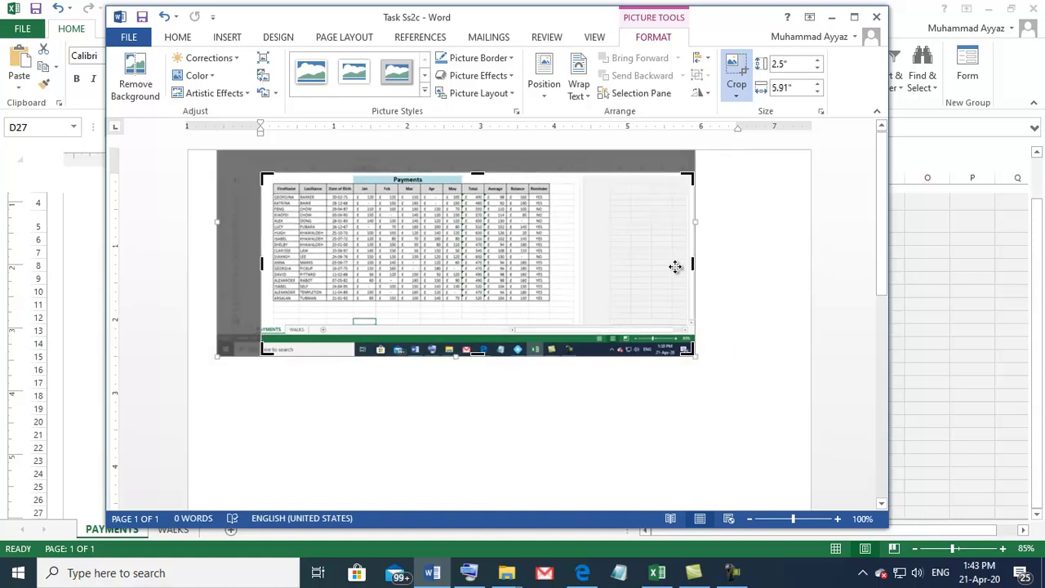
left_click_drag(692, 261, 569, 246)
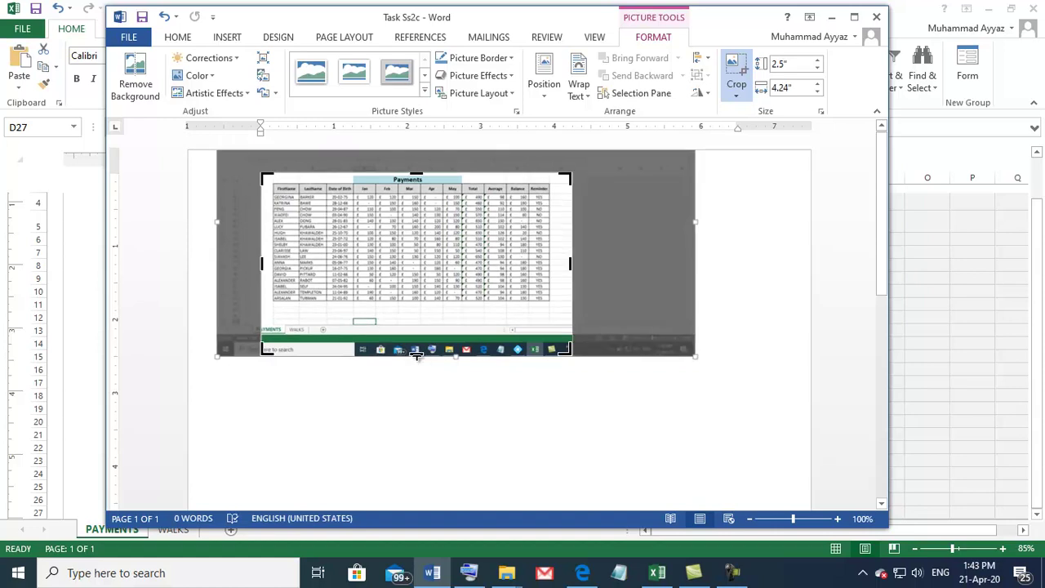
left_click_drag(416, 354, 414, 308)
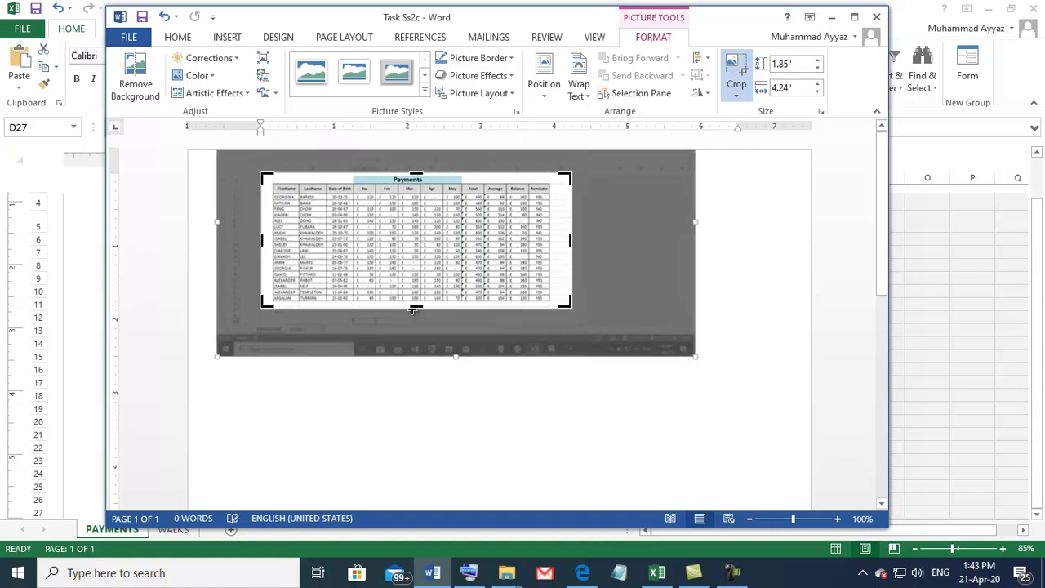
left_click(414, 311)
left_click(400, 268)
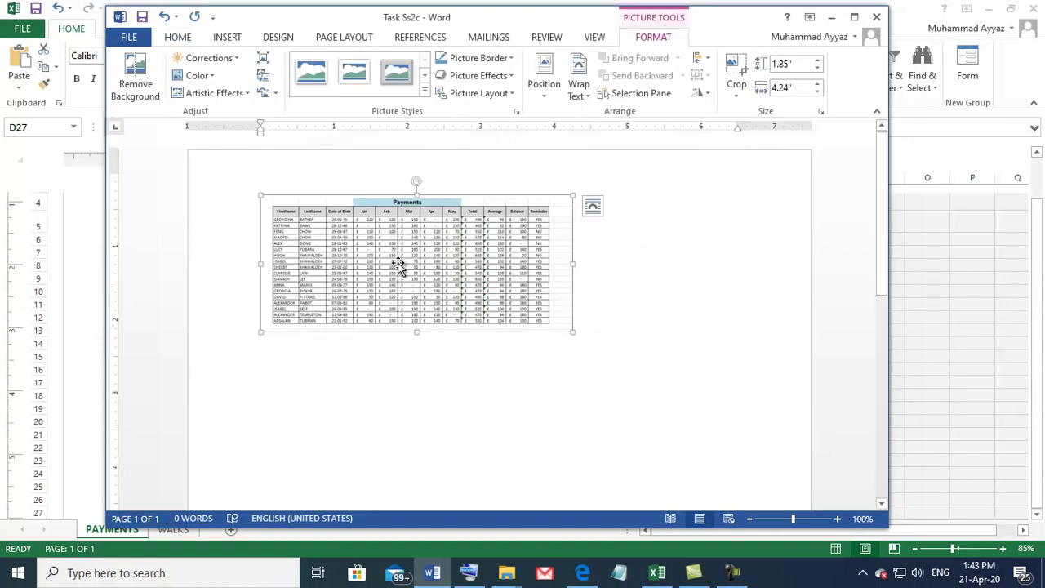
Step: Position the Payments picture at top centre with text wrapping near the page top
left_click(413, 261)
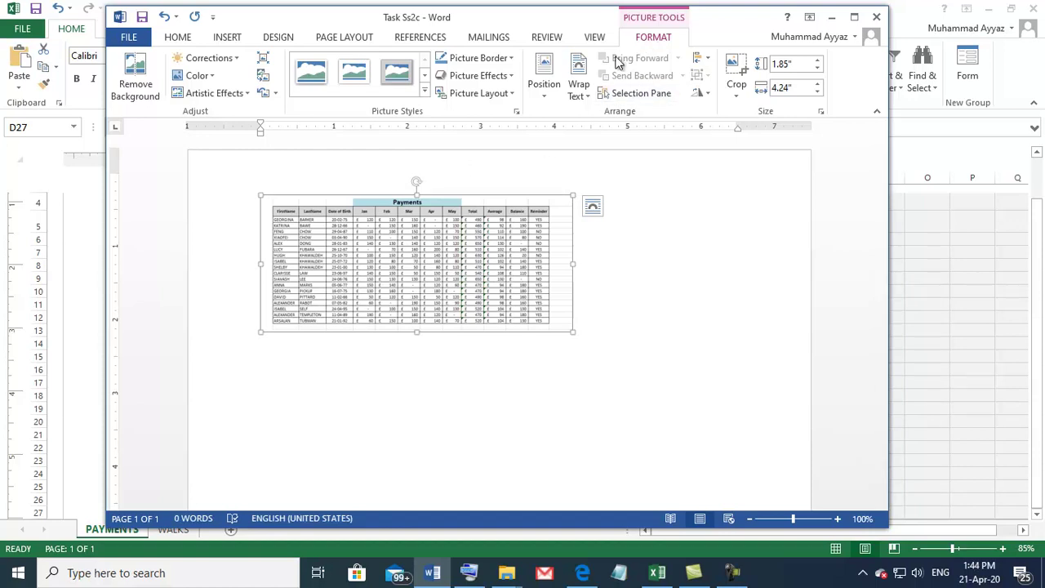
left_click(542, 98)
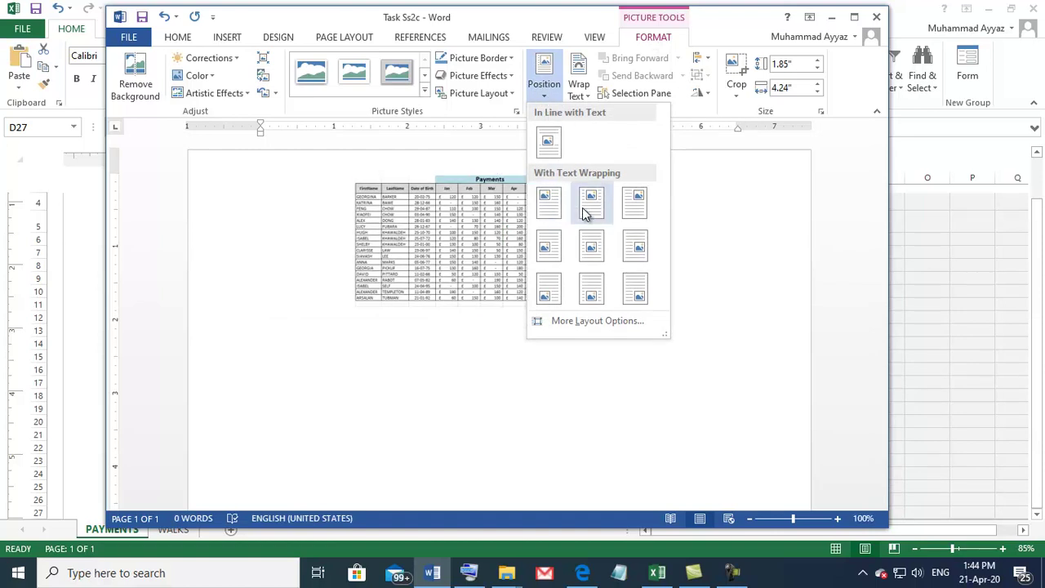
left_click(555, 210)
left_click_drag(445, 212, 492, 238)
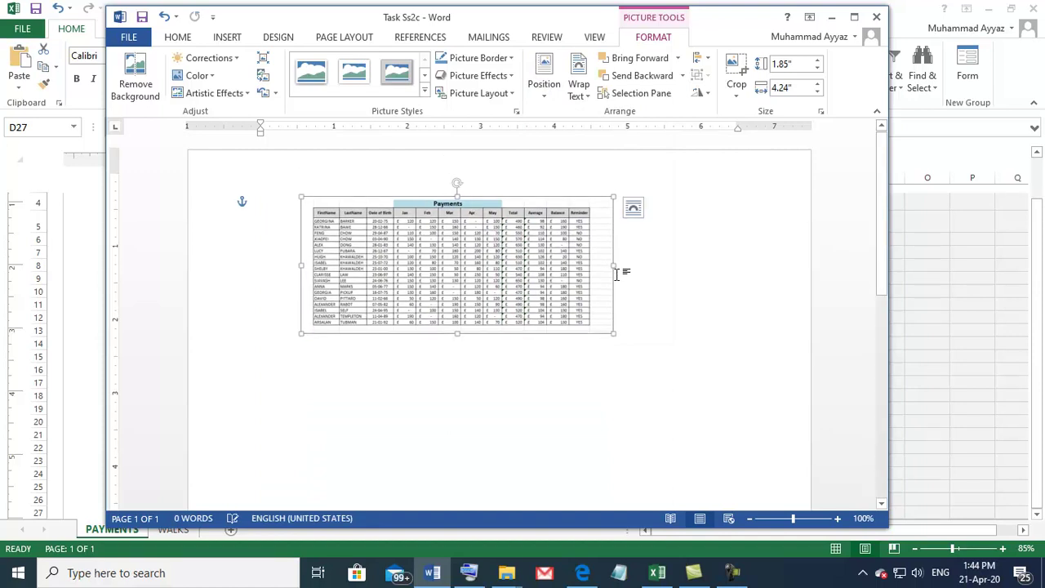
Step: Enlarge the picture to about 3.42" by 6.49", filling the page width
left_click_drag(613, 265, 744, 265)
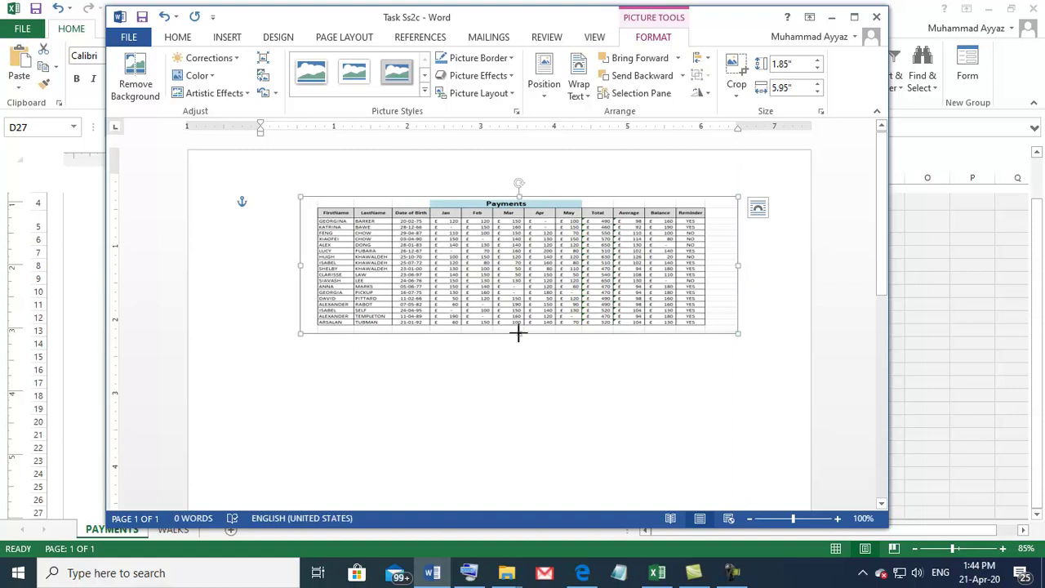
left_click_drag(519, 333, 506, 447)
left_click_drag(299, 323, 245, 316)
scroll(303, 354, "down", 3)
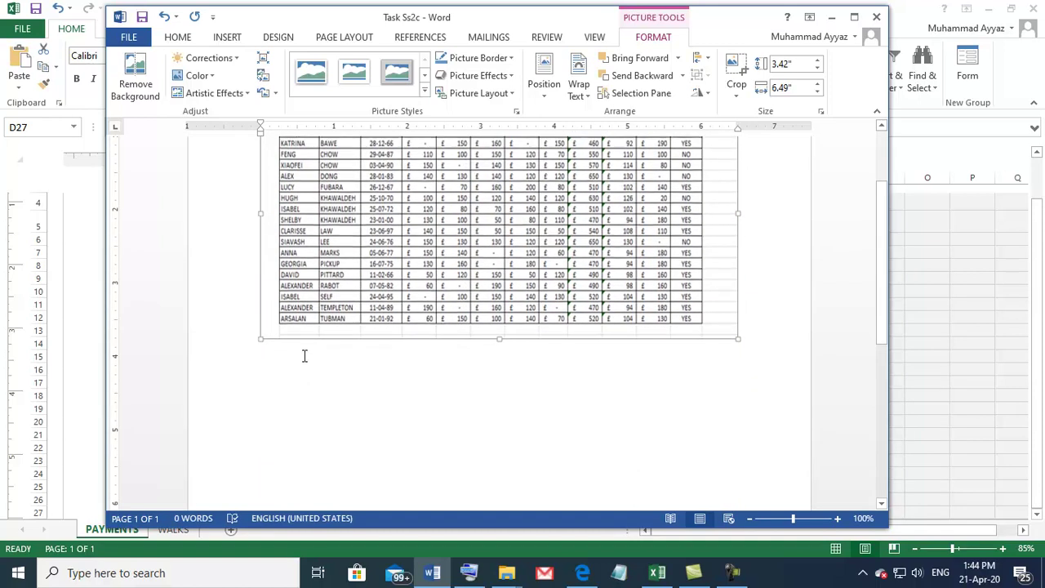
left_click(288, 361)
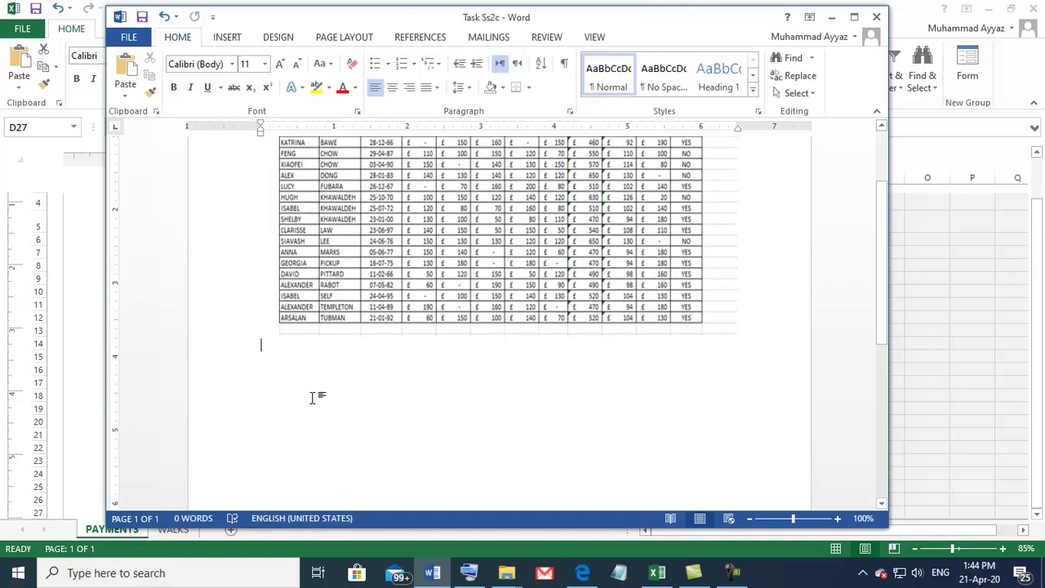
Step: Type a 'Features:' list below the table with dash items Borders, Heading shading and Alignment
key("Return")
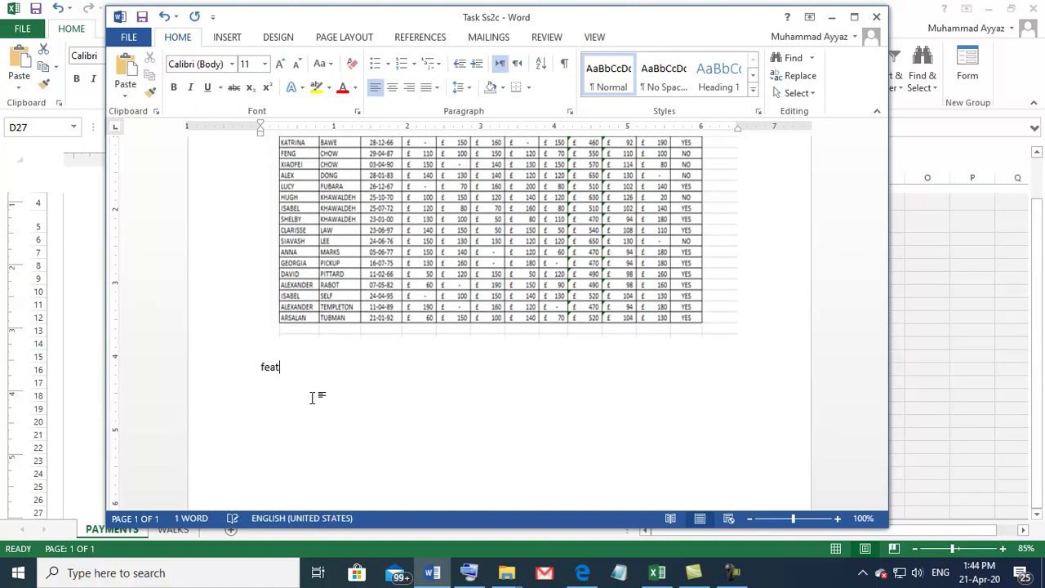
type("features:")
type("- ")
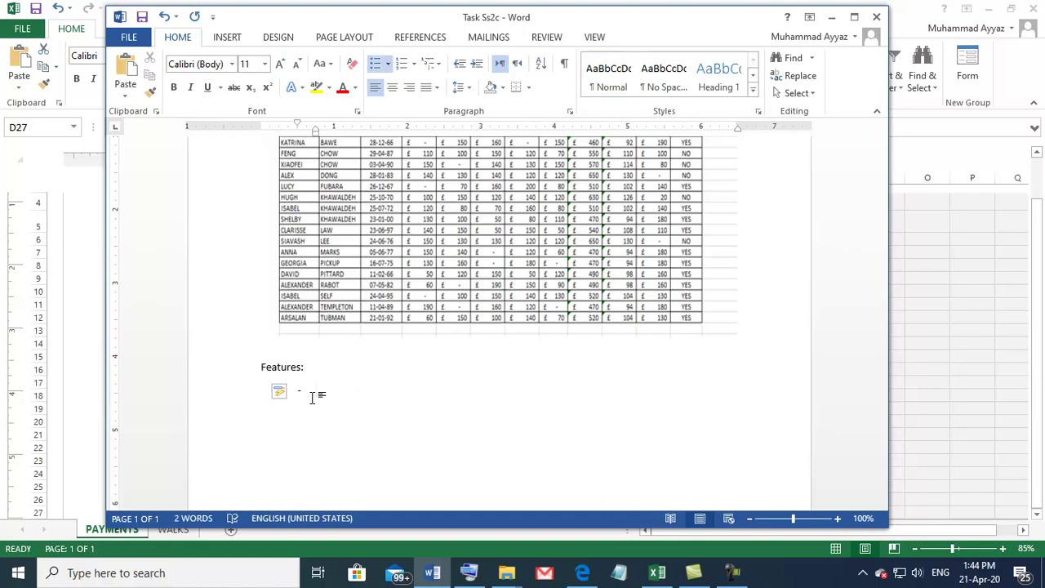
type("Borders")
key("Return")
type("Heading")
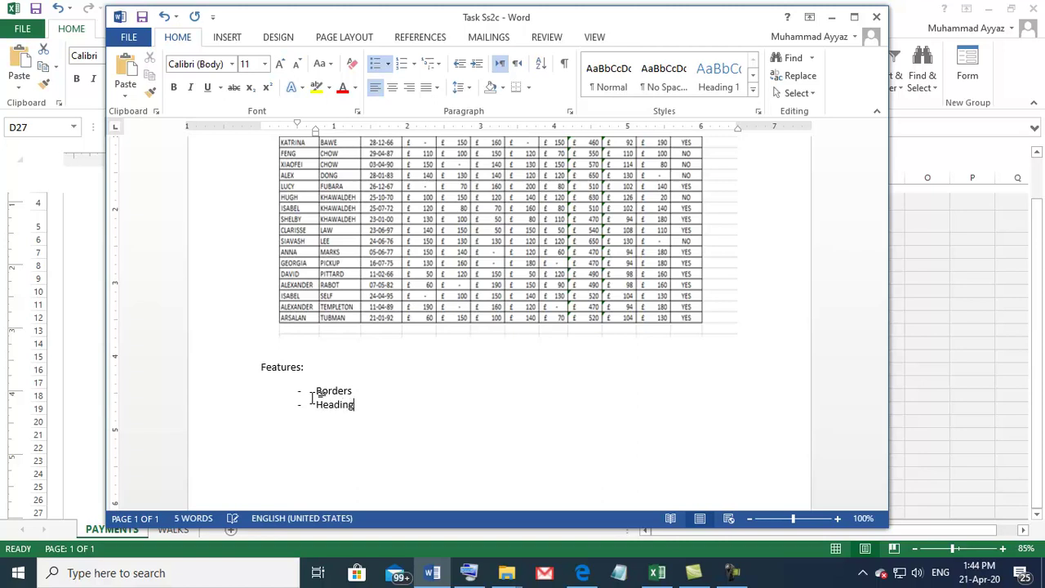
type(" shading")
key("Return")
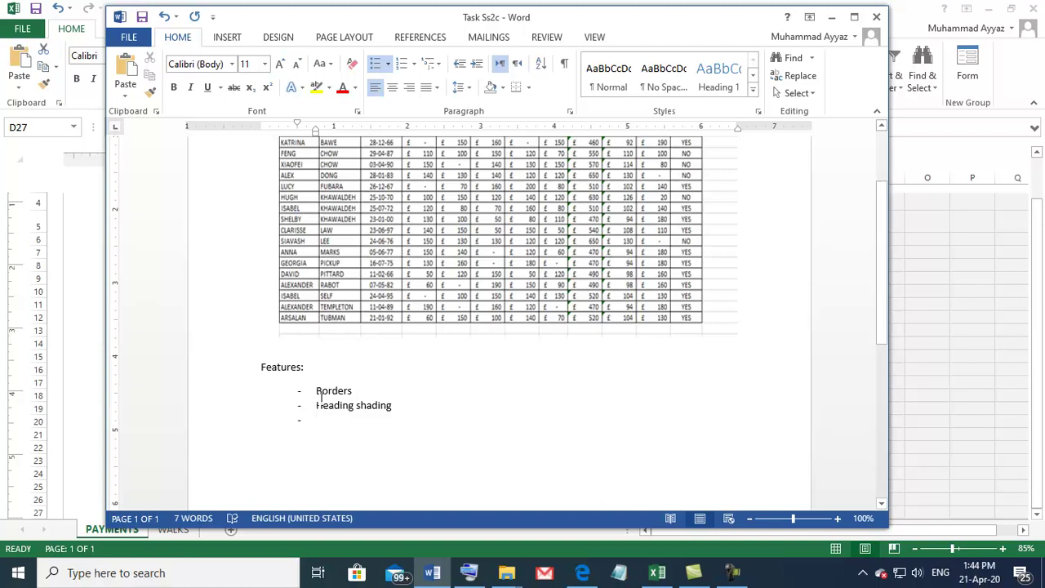
scroll(320, 398, "up", 2)
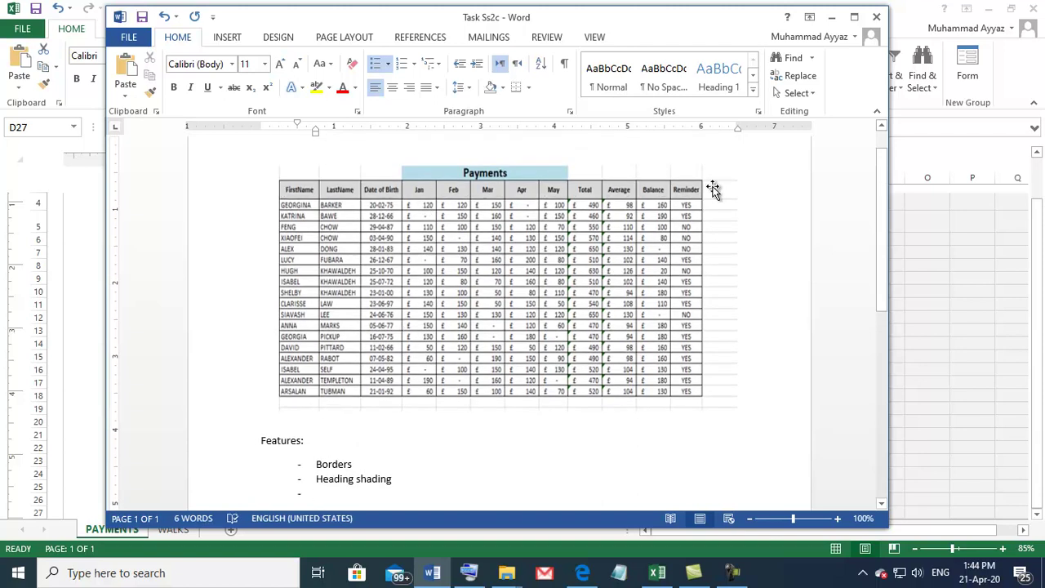
scroll(297, 282, "down", 1)
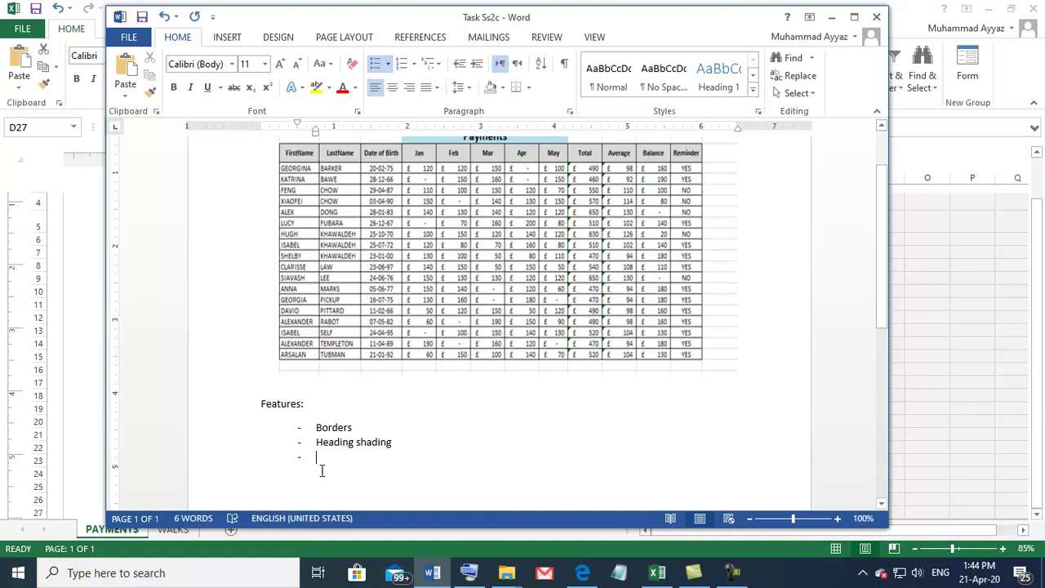
type("Align")
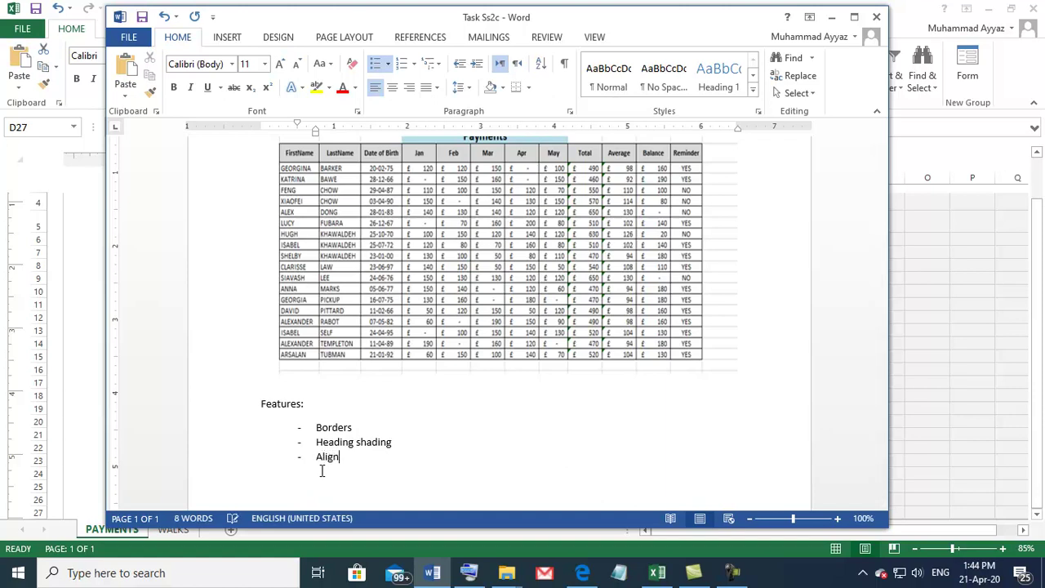
type("ment")
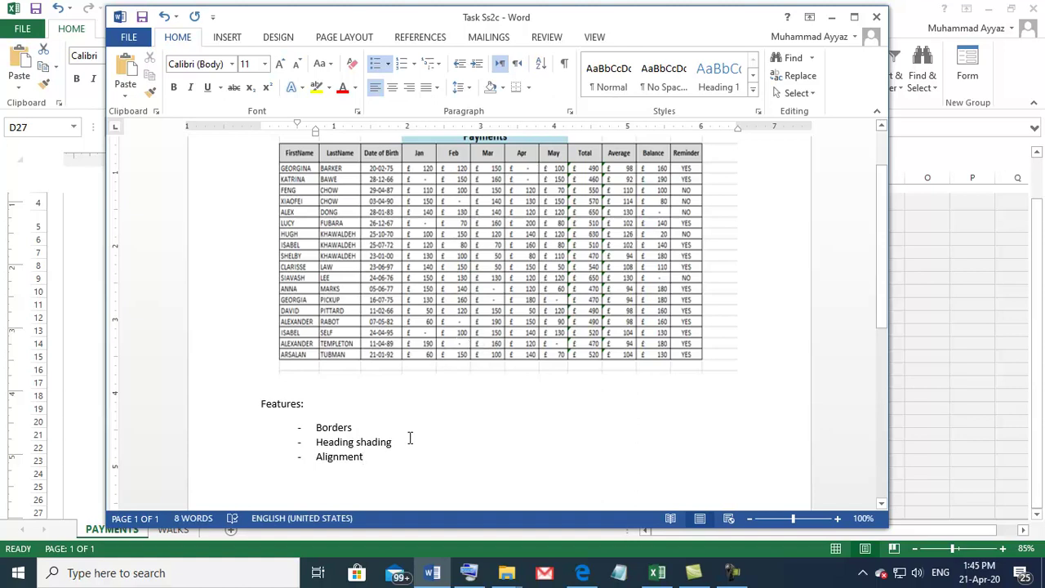
left_click_drag(315, 424, 382, 459)
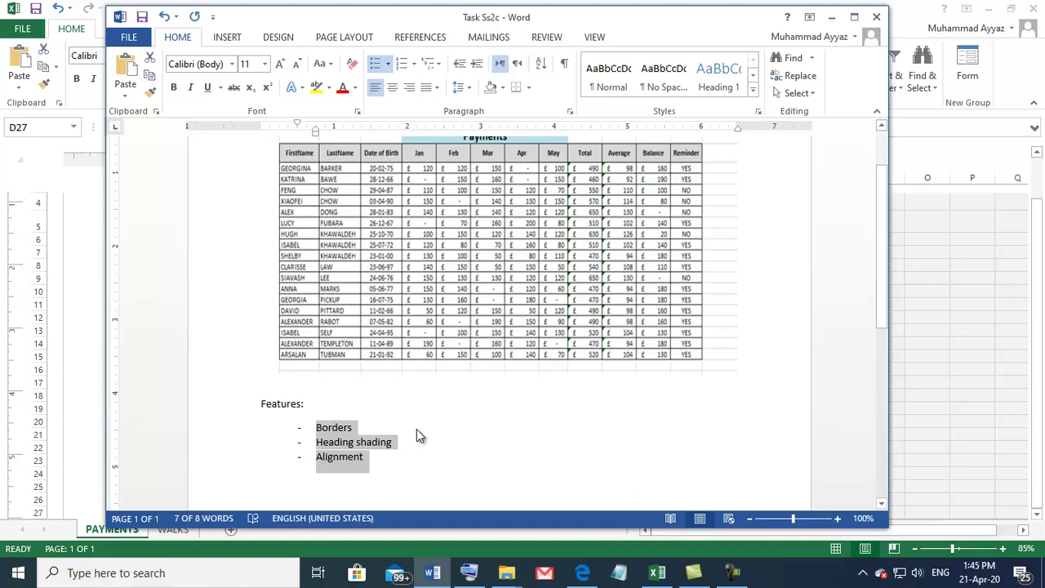
Step: Deselect the feature list, review Task SS3's chart requirements, and return to COASTWALK in Excel
left_click(458, 411)
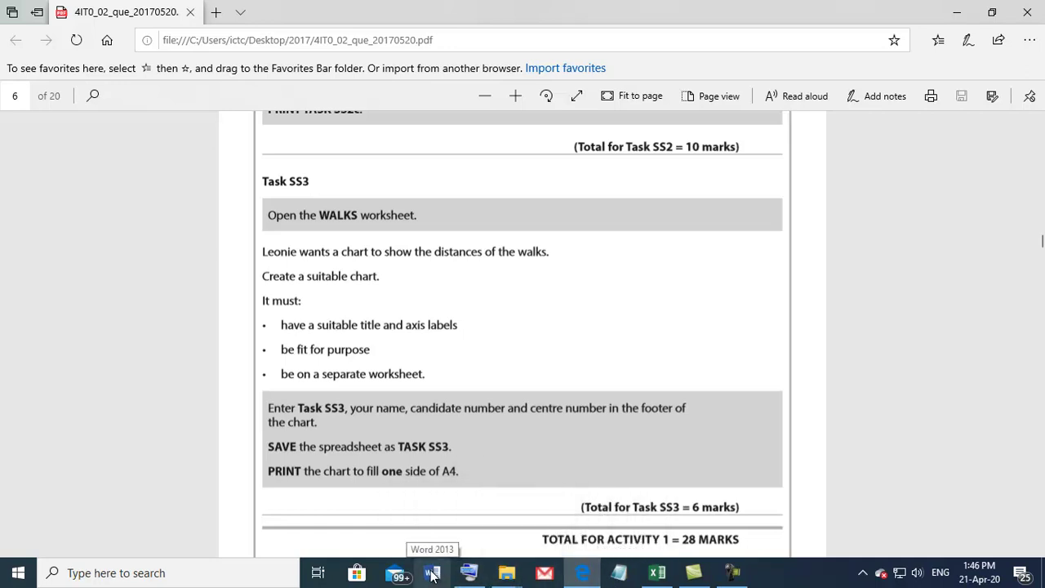
left_click(658, 574)
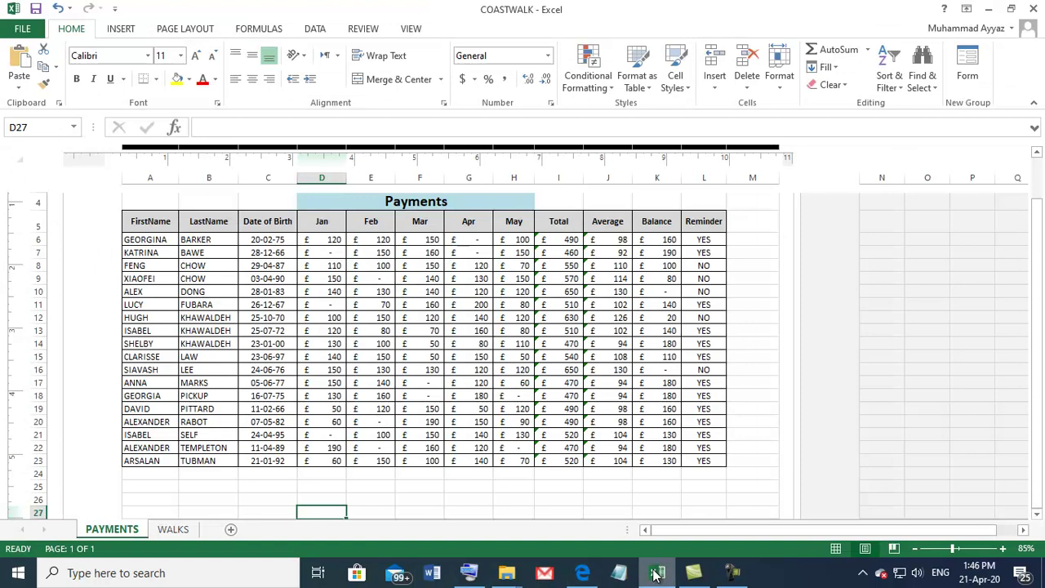
Step: Switch to the WALKS worksheet listing the 18 coastal walks, ready to insert a chart
left_click(173, 531)
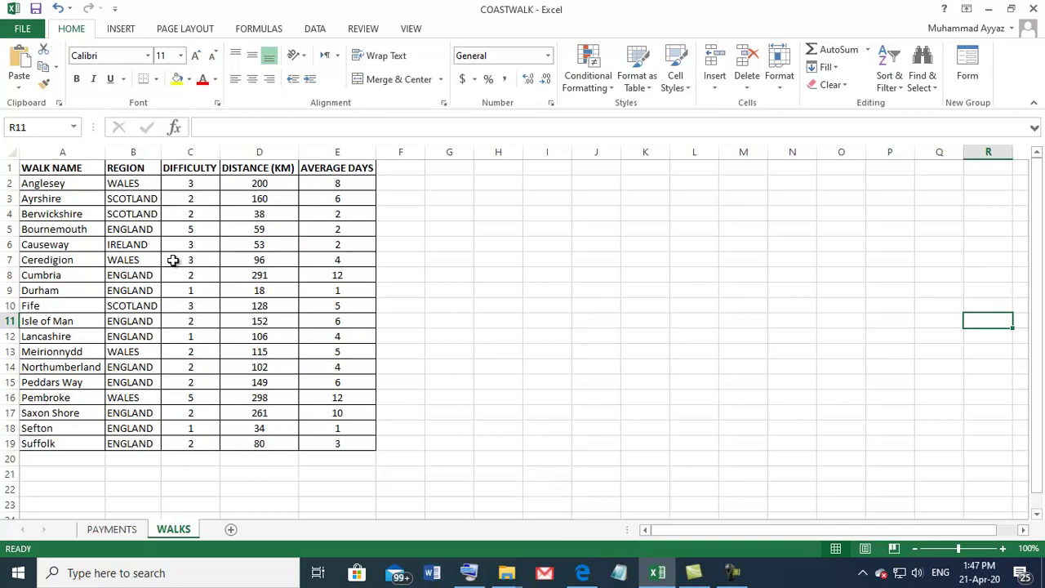
left_click(123, 30)
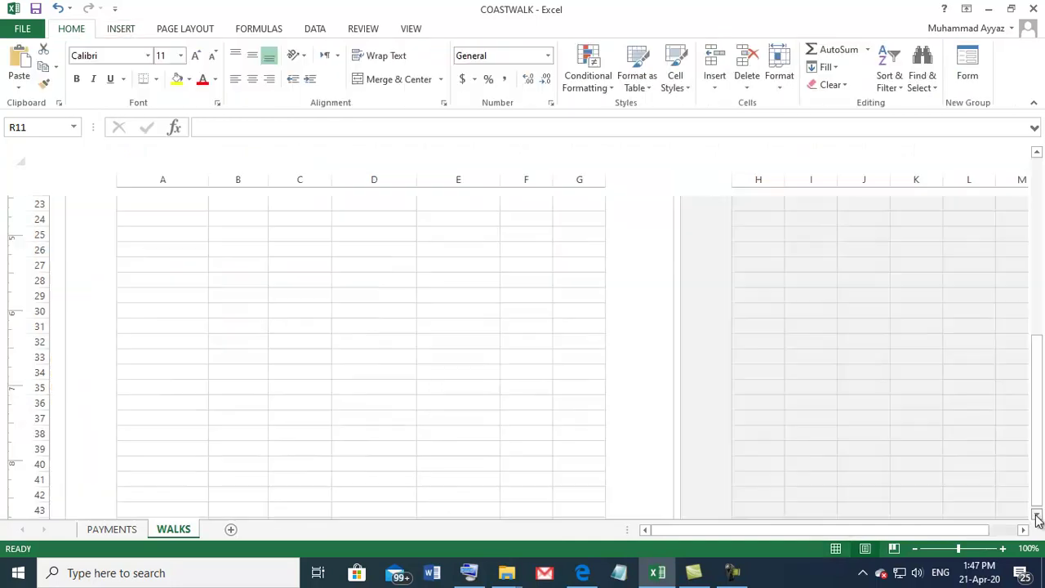
Step: Put Task SS3 in the left footer section and the candidate's name and number in the centre
scroll(1035, 515, "down", 5)
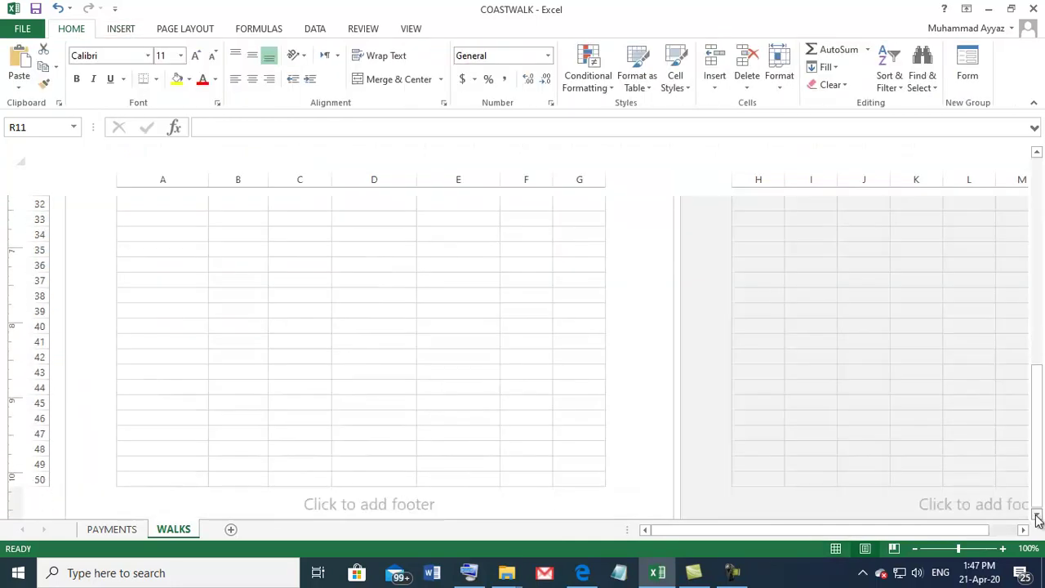
left_click(214, 382)
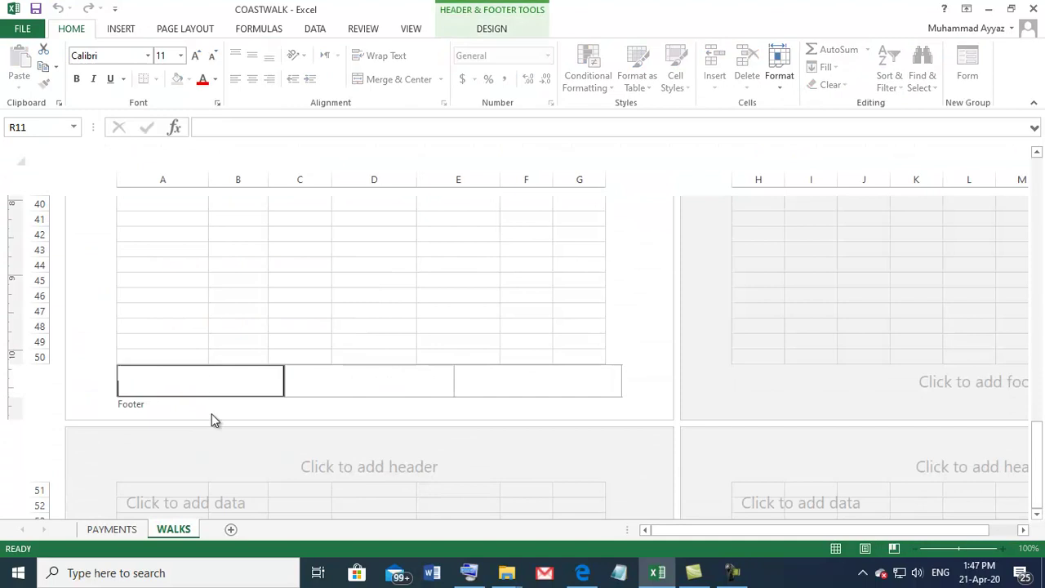
type("Task SS3")
left_click(334, 380)
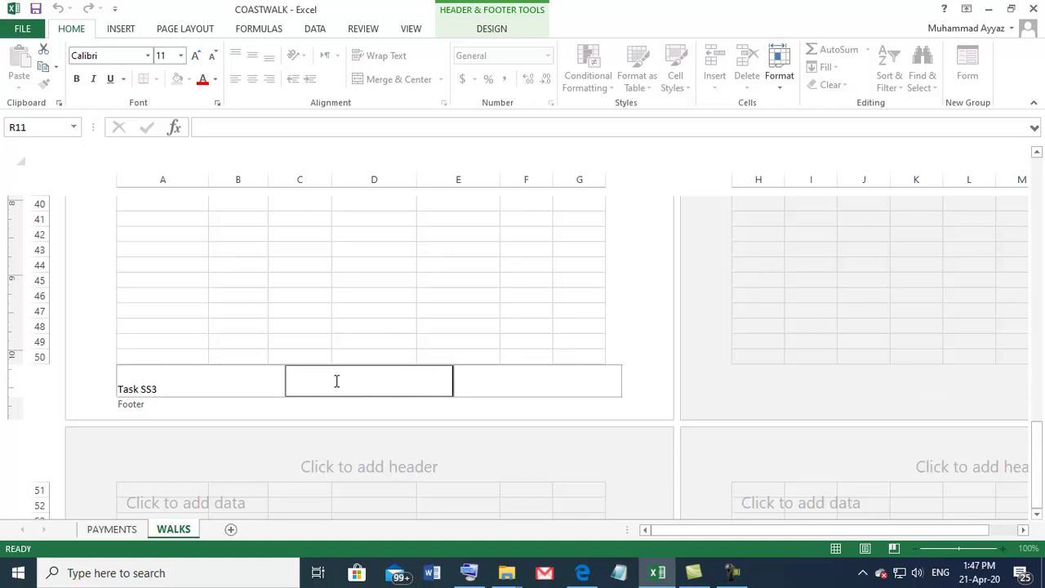
type("Ahmed")
key("BackSpace")
key("BackSpace")
key("BackSpace")
key("BackSpace")
key("BackSpace")
Step: Enter the centre number in the right footer section and finish editing the footer
left_click(549, 384)
key("ctrl+z")
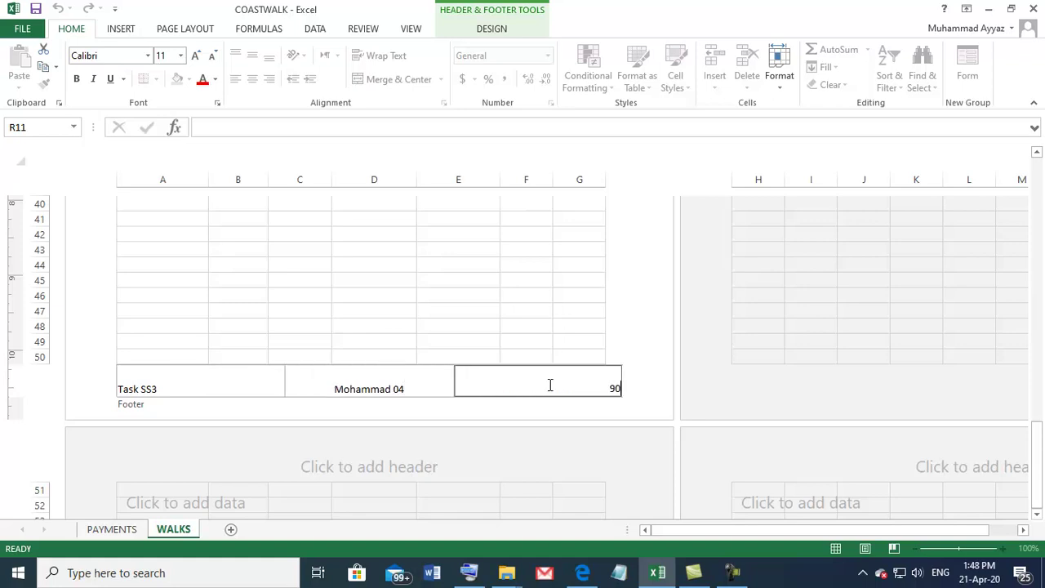
left_click(433, 317)
scroll(450, 324, "up", 15)
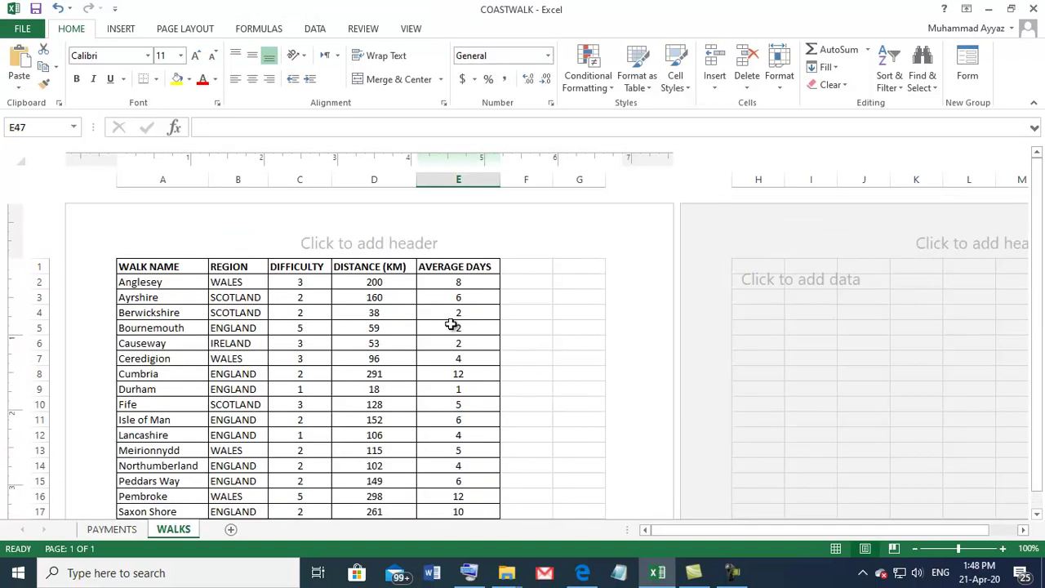
scroll(451, 324, "down", 2)
scroll(451, 325, "up", 2)
left_click(581, 574)
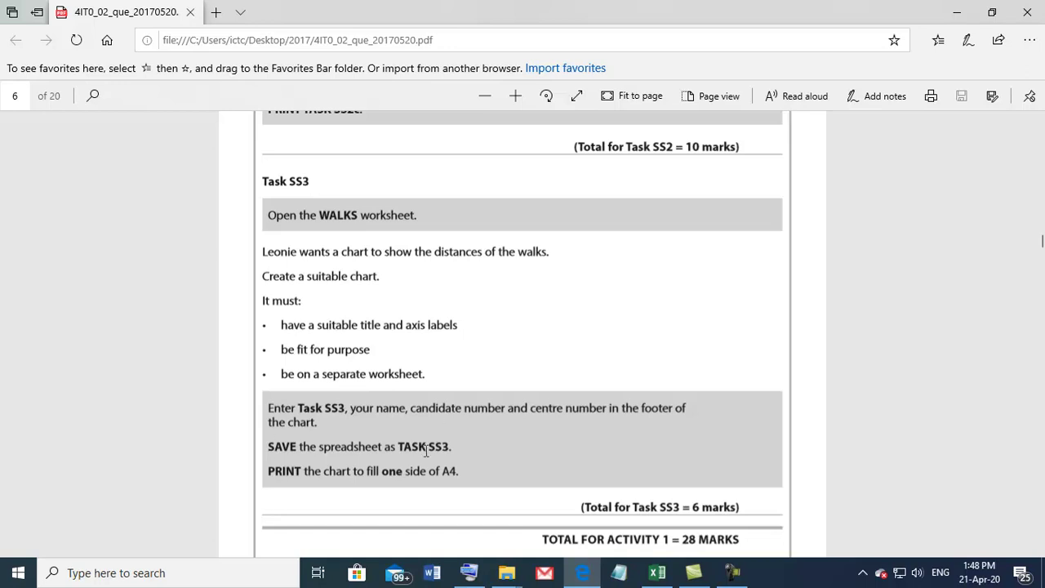
left_click(657, 572)
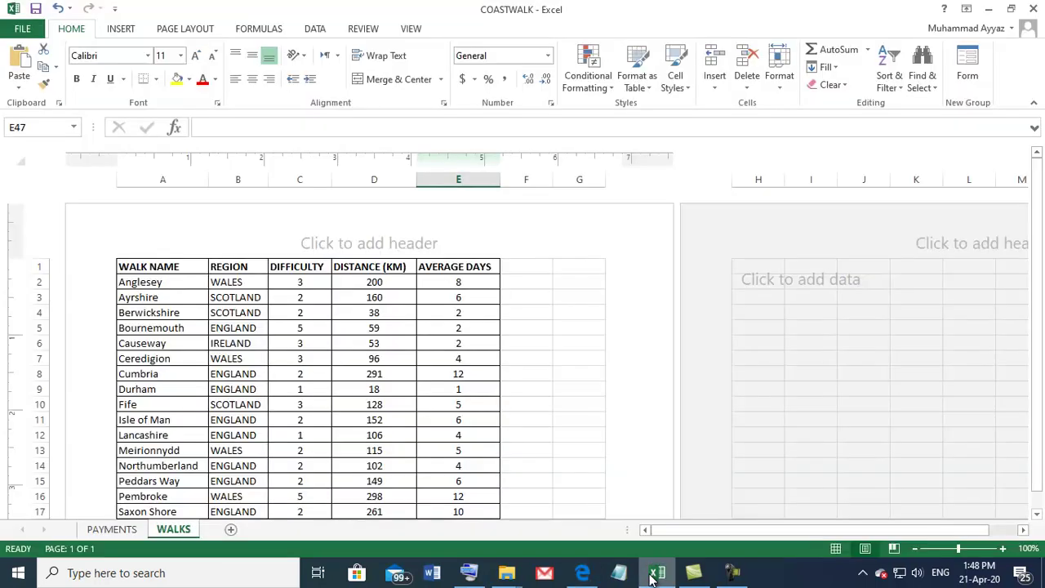
Step: Select walk names A1:A19 plus, with Ctrl, distances D1:D19 as the chart data
scroll(299, 303, "down", 3)
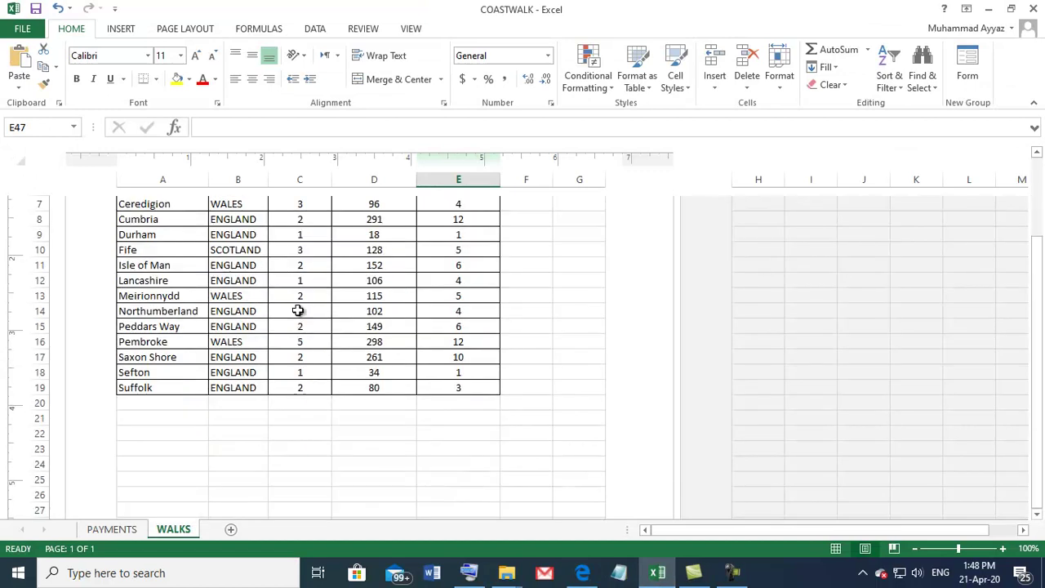
scroll(300, 313, "up", 1)
scroll(164, 282, "up", 1)
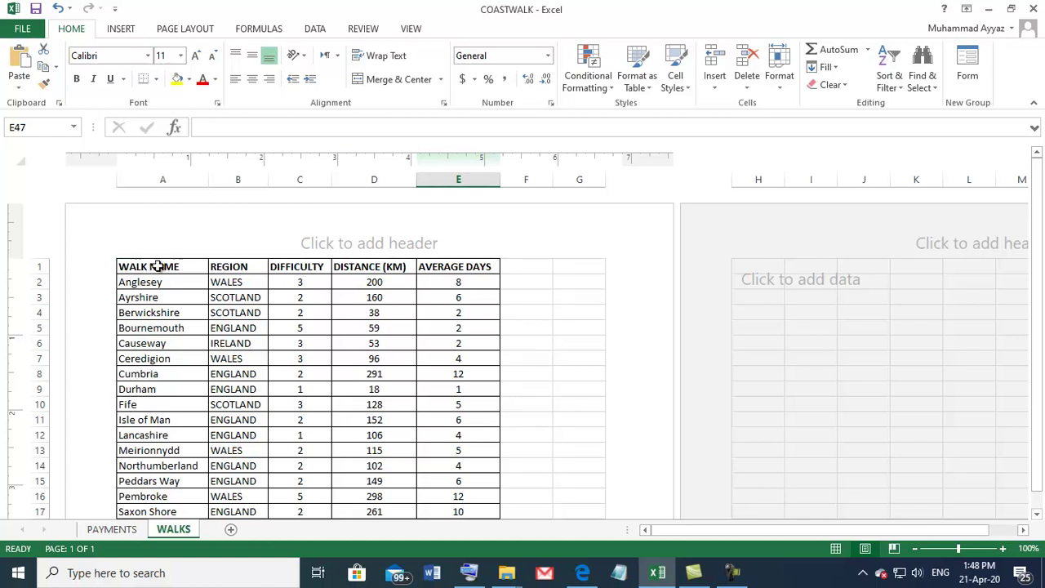
left_click_drag(159, 262, 144, 462)
scroll(152, 346, "up", 2)
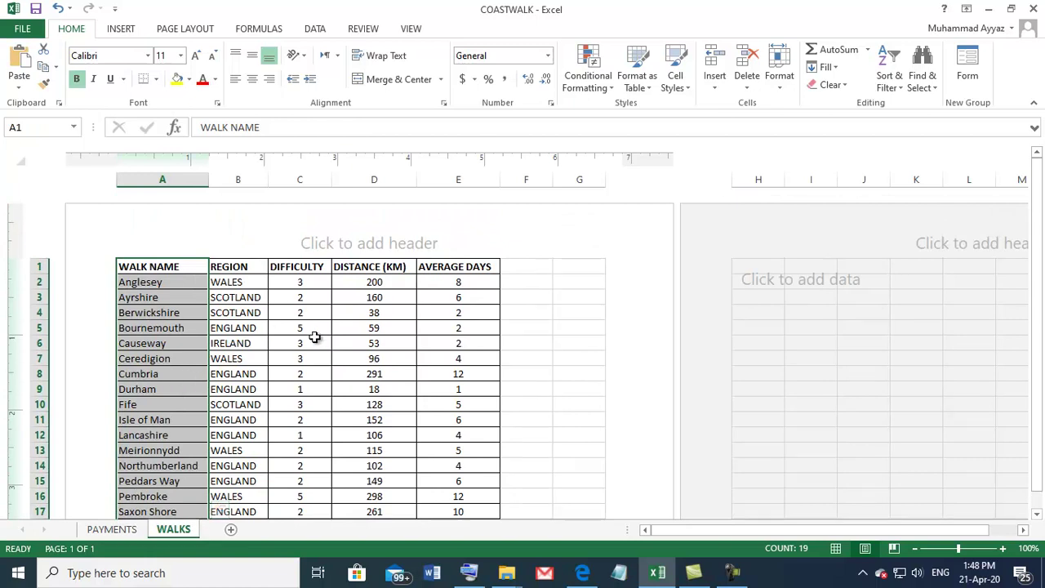
left_click_drag(361, 267, 375, 528)
left_click_drag(370, 491, 373, 462)
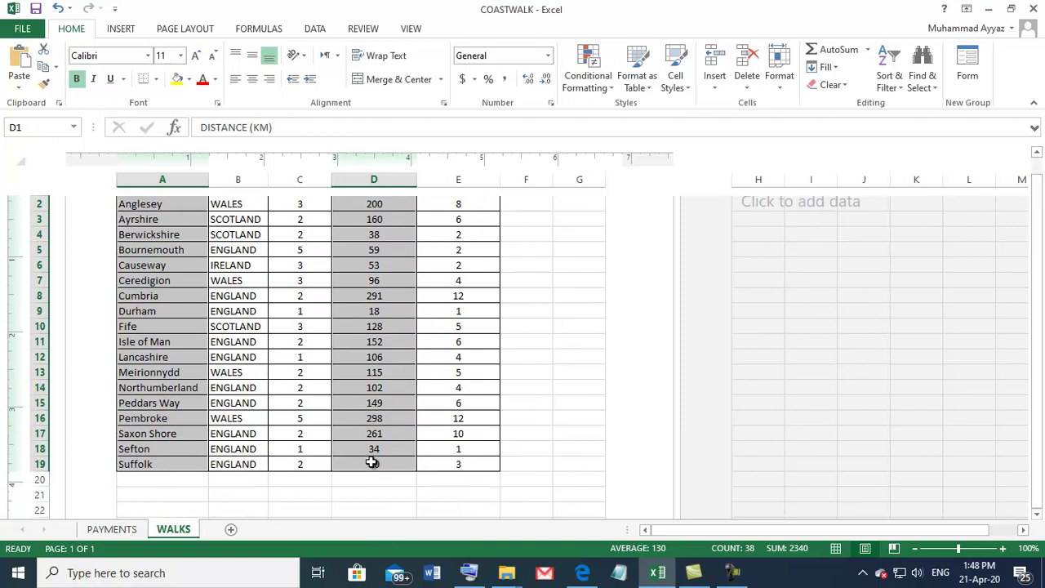
Step: Insert the recommended Clustered Column chart and drag it beside the walks table
left_click(121, 29)
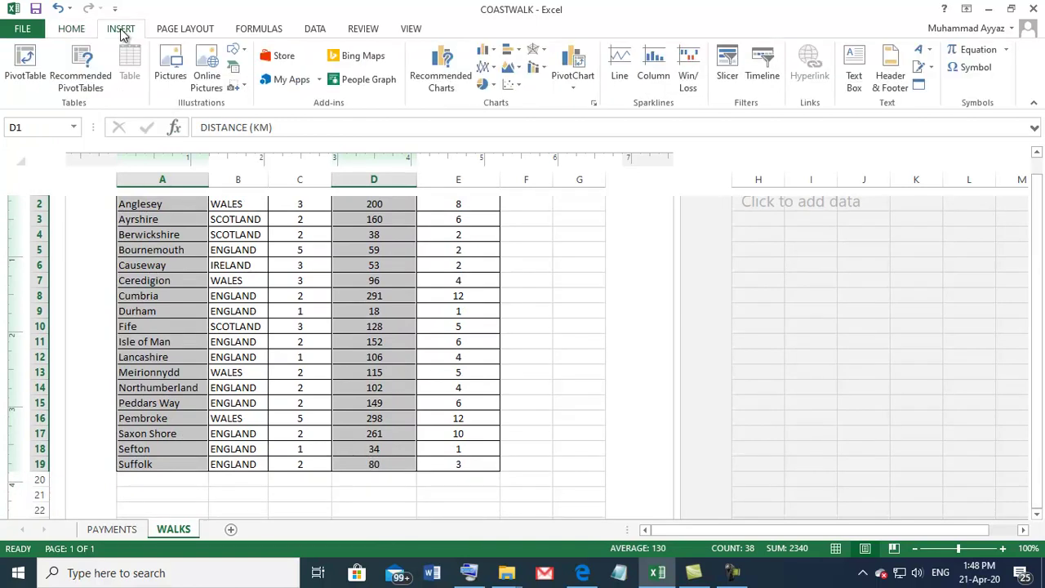
left_click(441, 65)
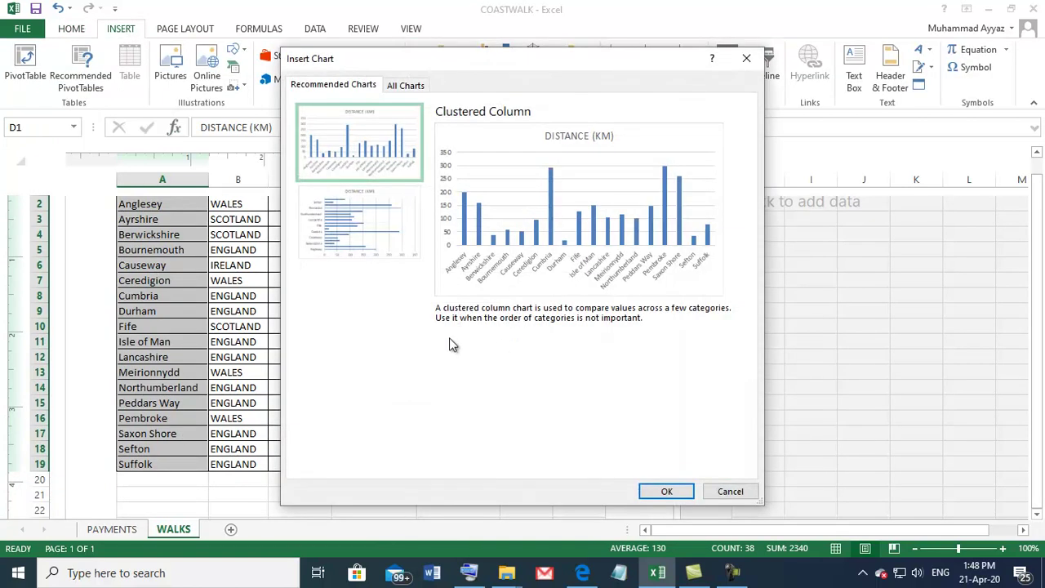
left_click(667, 493)
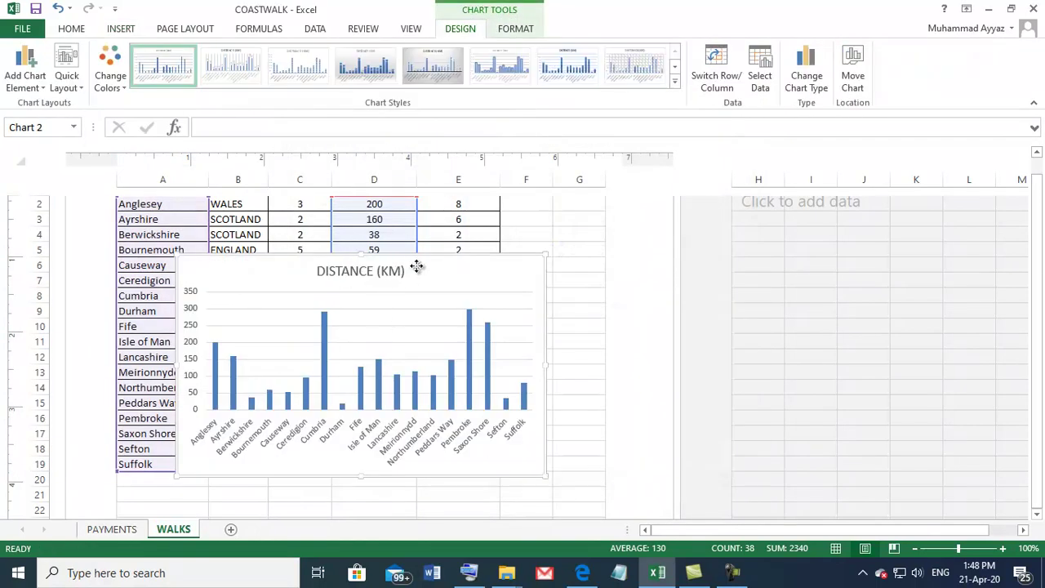
left_click_drag(416, 263, 816, 253)
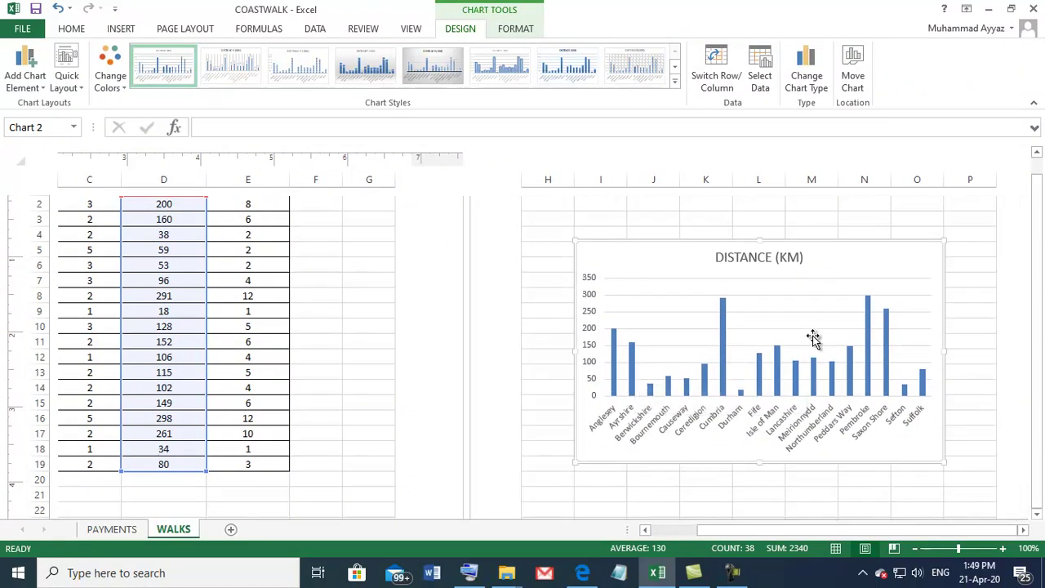
Step: Apply a chart layout with axis titles and title the horizontal axis Walks
left_click(65, 85)
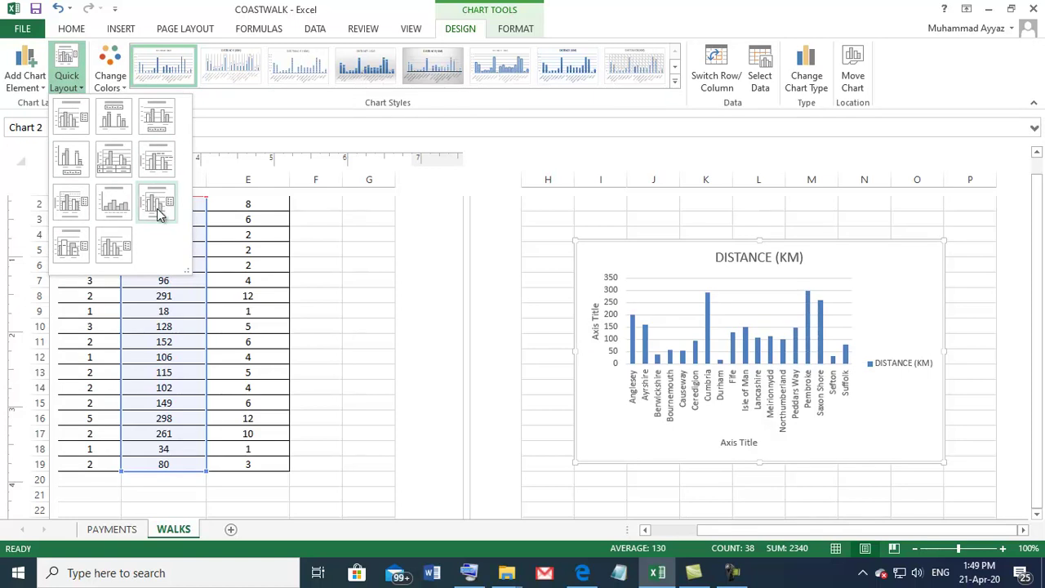
left_click(159, 214)
left_click(737, 257)
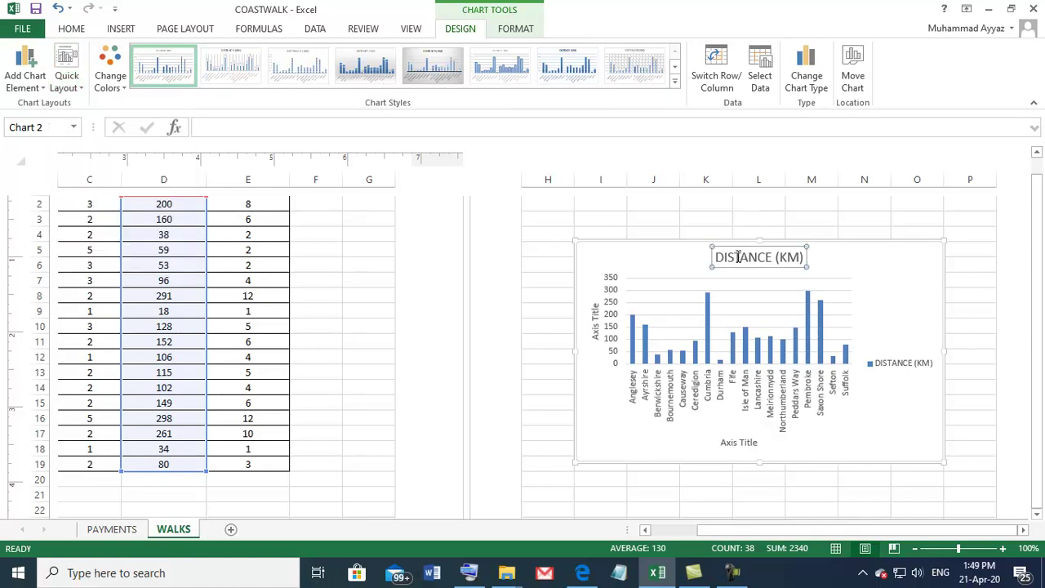
left_click(595, 330)
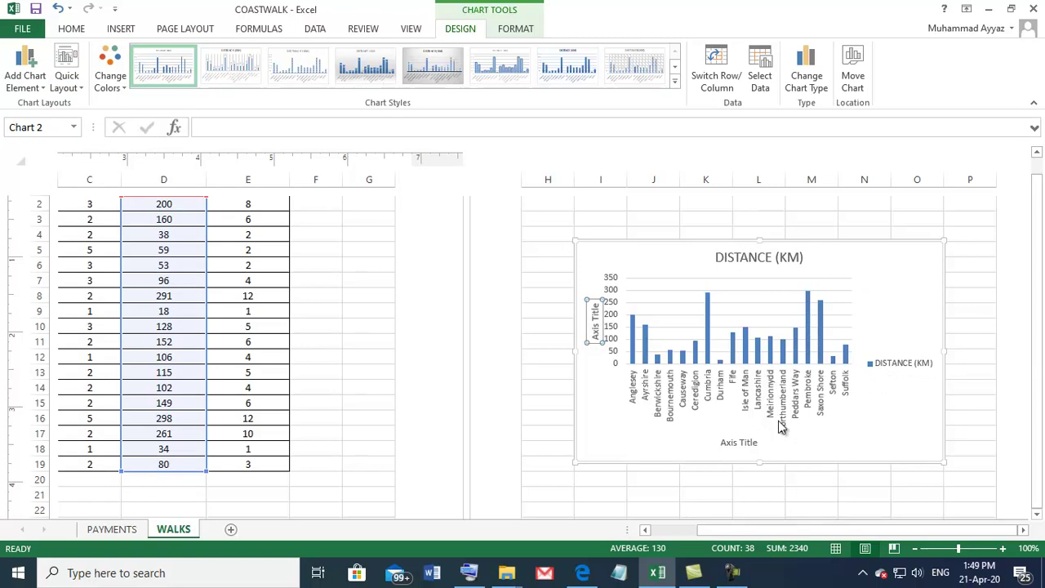
left_click(738, 442)
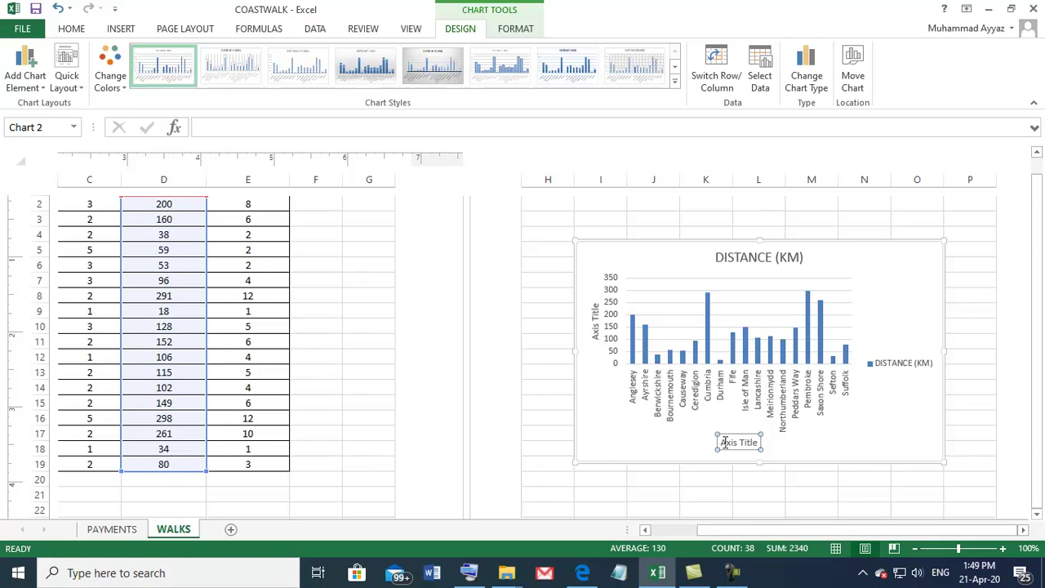
left_click_drag(722, 442, 764, 445)
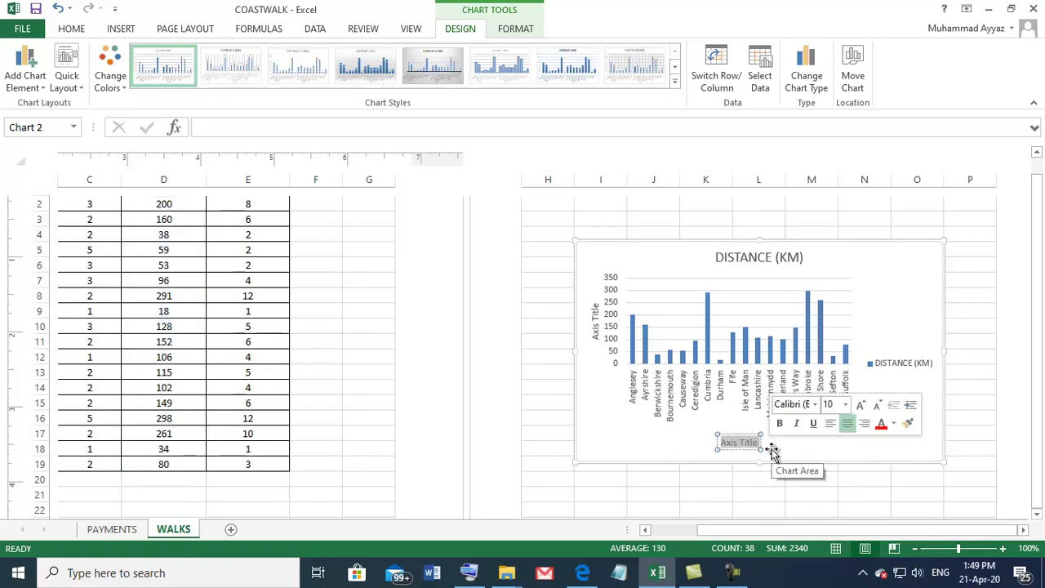
type("Walks")
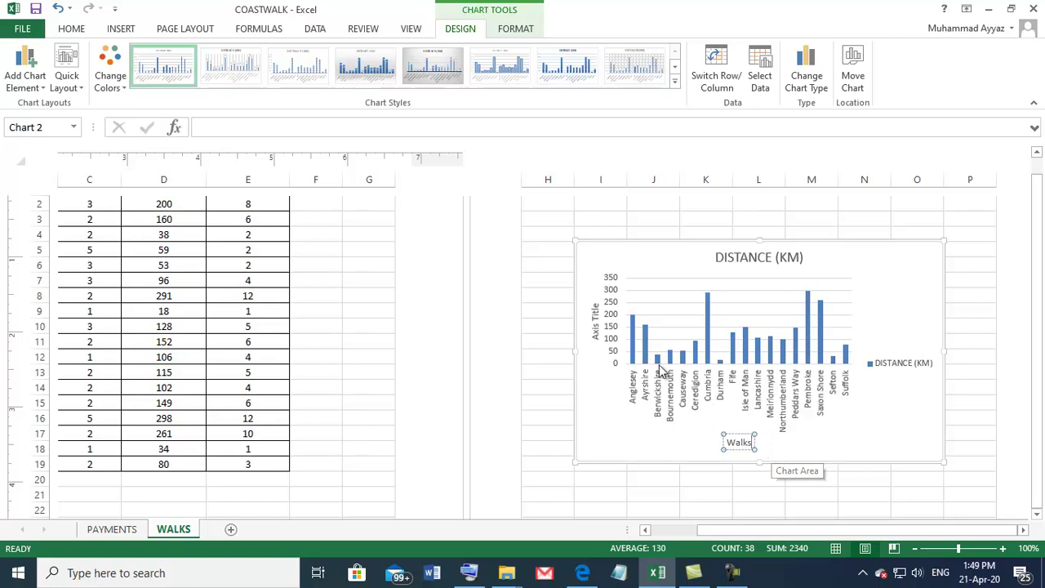
Step: Title the vertical axis Distance and select the DISTANCE (KM) chart title text
left_click(596, 317)
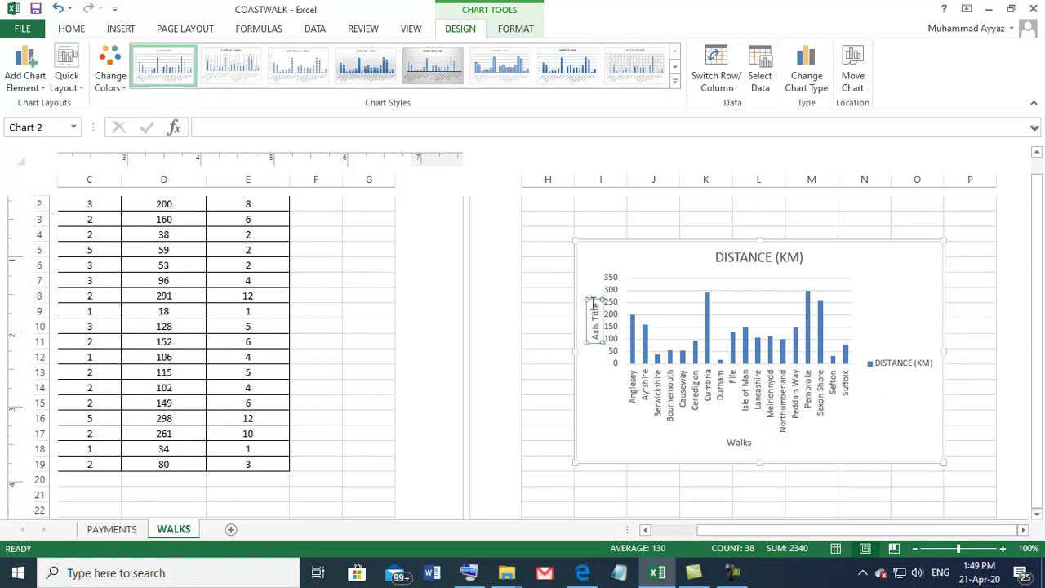
mouse_move(671, 359)
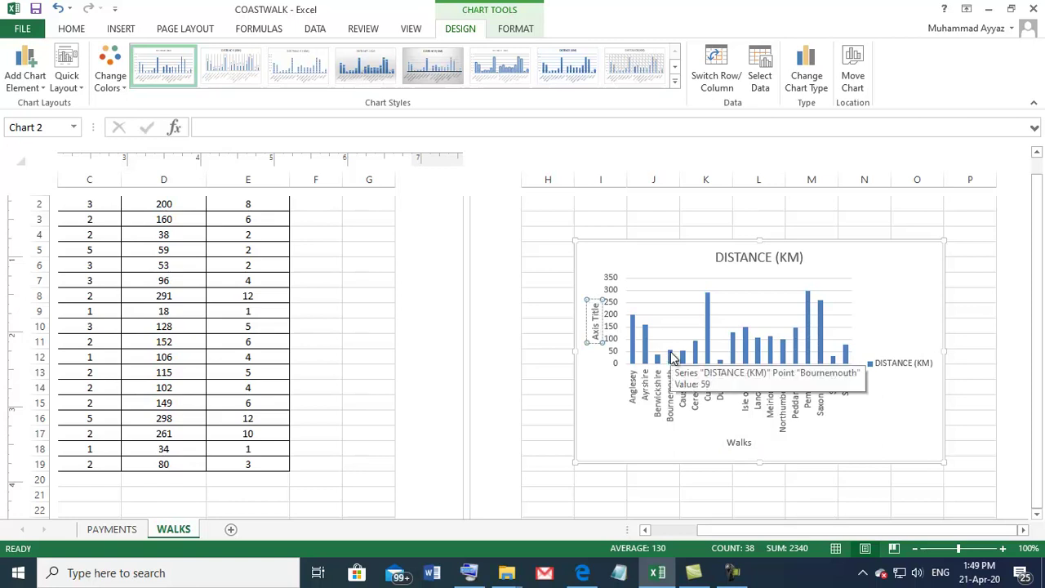
key("BackSpace")
key("BackSpace")
key("BackSpace")
key("BackSpace")
key("BackSpace")
key("BackSpace")
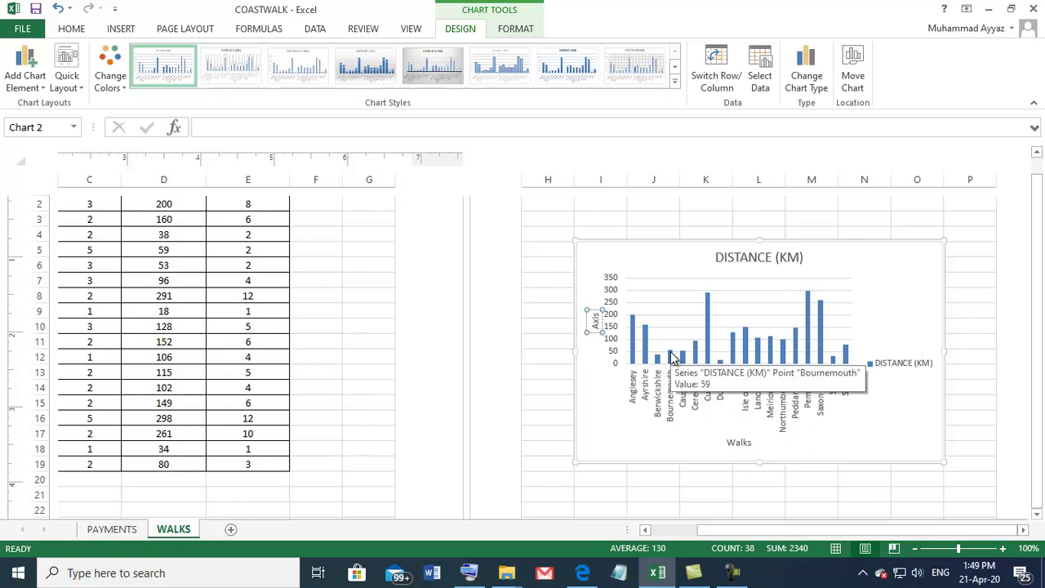
key("BackSpace")
key("BackSpace")
key("BackSpace")
key("BackSpace")
type("Distance")
left_click(744, 258)
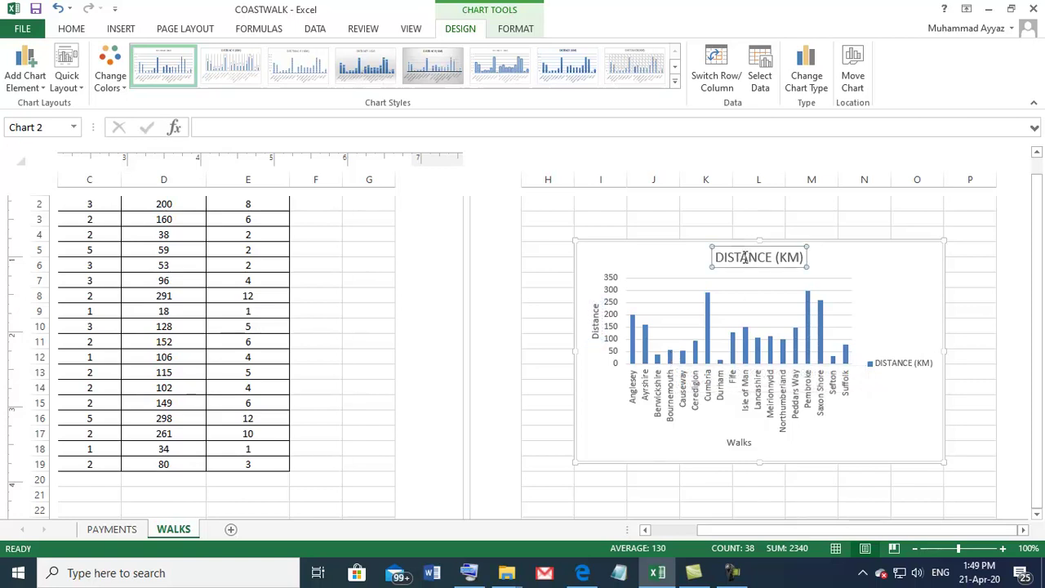
left_click(717, 258)
left_click_drag(719, 258, 807, 260)
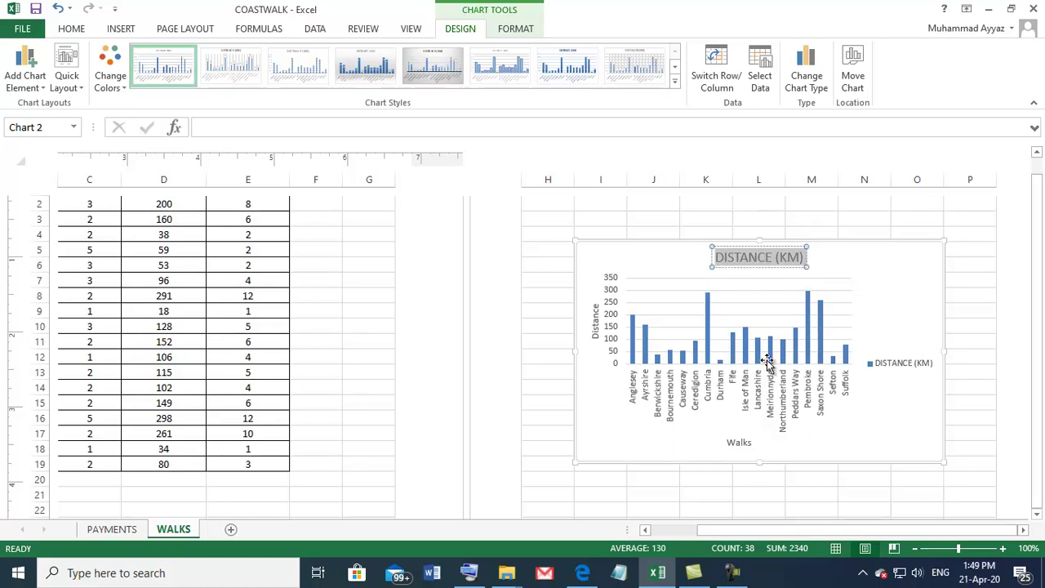
left_click(582, 573)
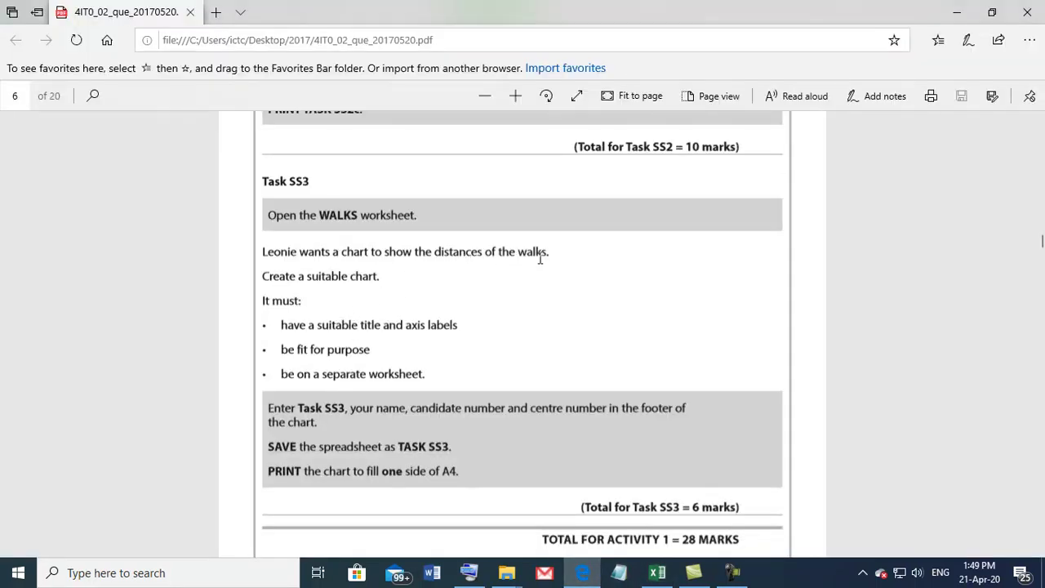
left_click(657, 572)
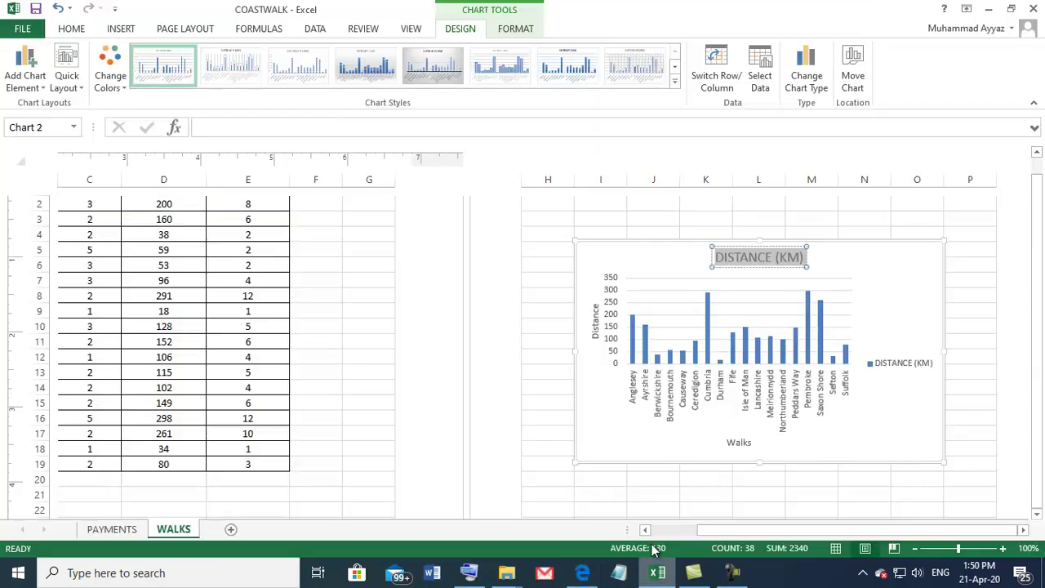
Step: Retitle the chart 'Distance of the each walk'
left_click(724, 256)
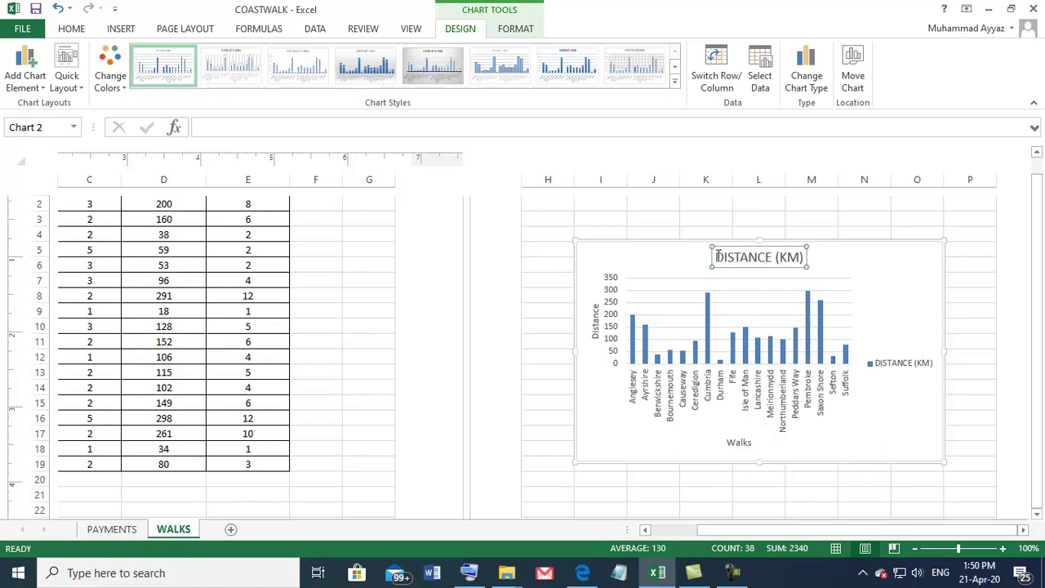
left_click_drag(739, 256, 809, 261)
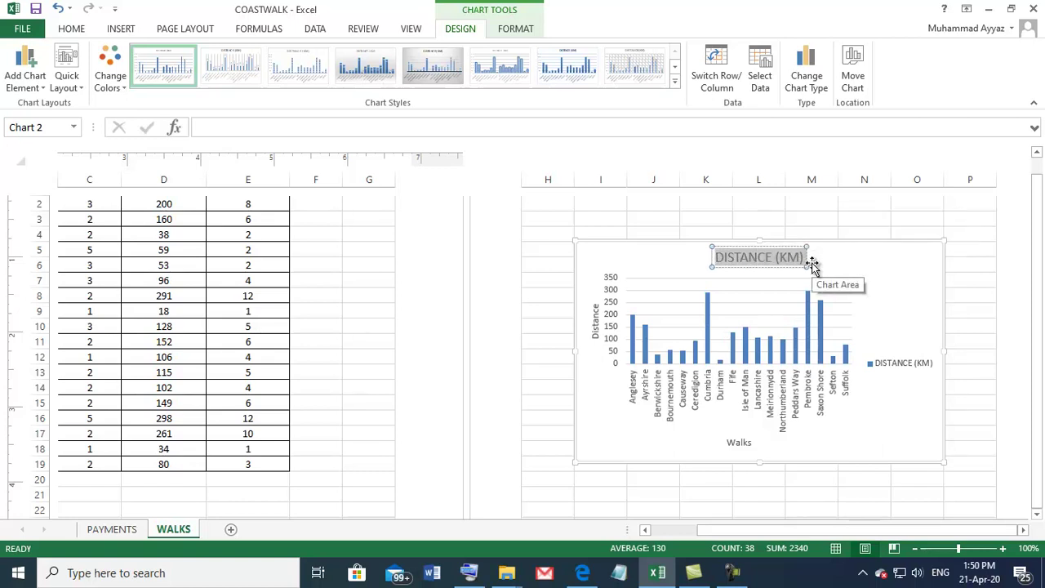
type("Distance")
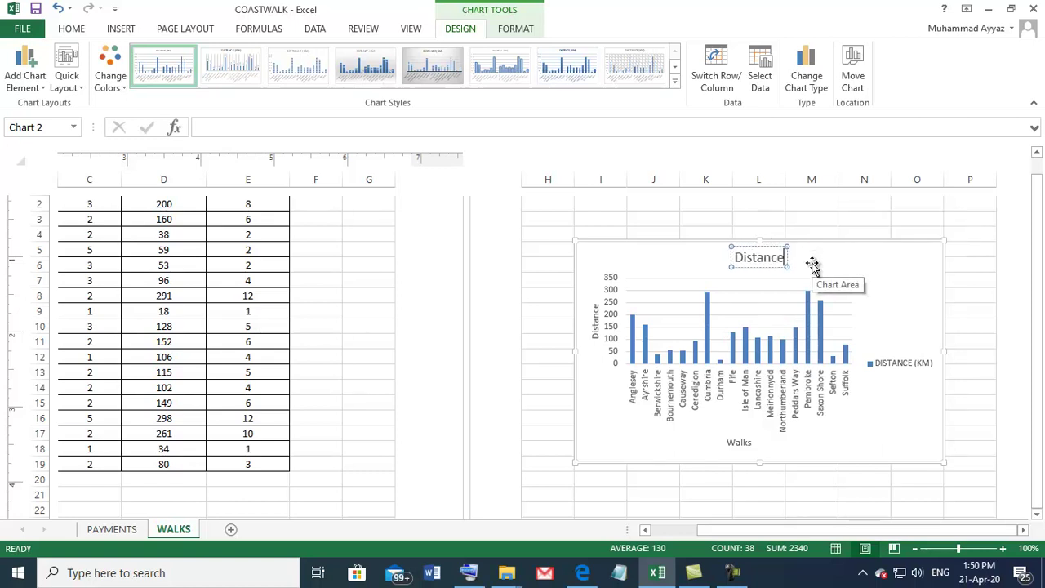
type(" of the ea")
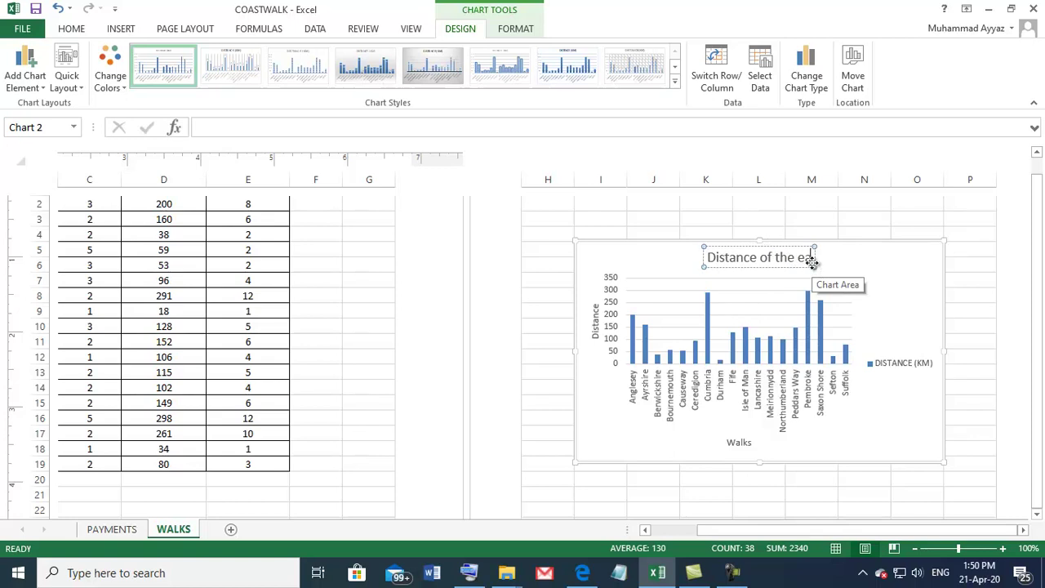
type("ch wal")
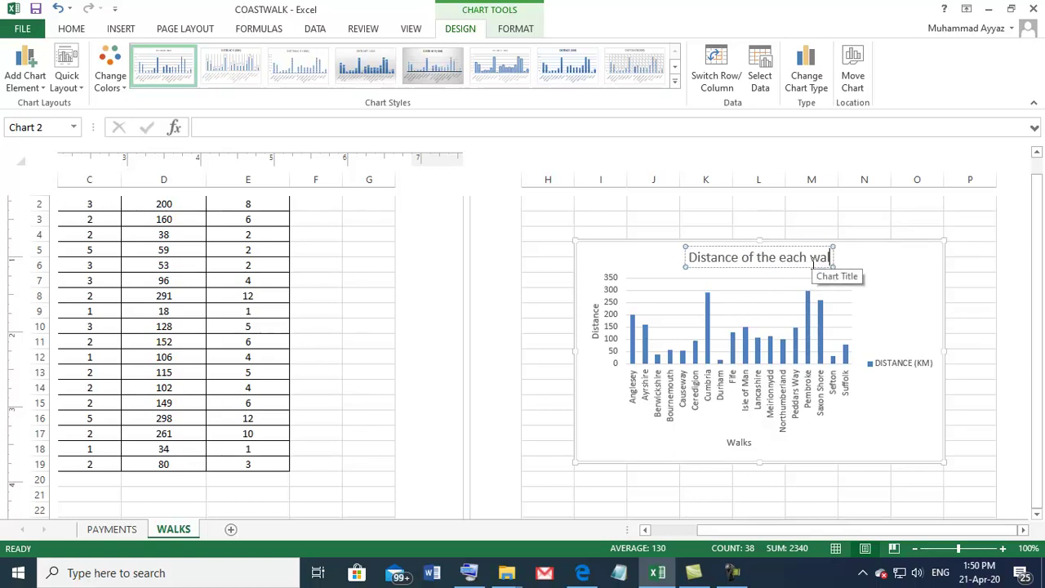
type("k")
left_click(868, 292)
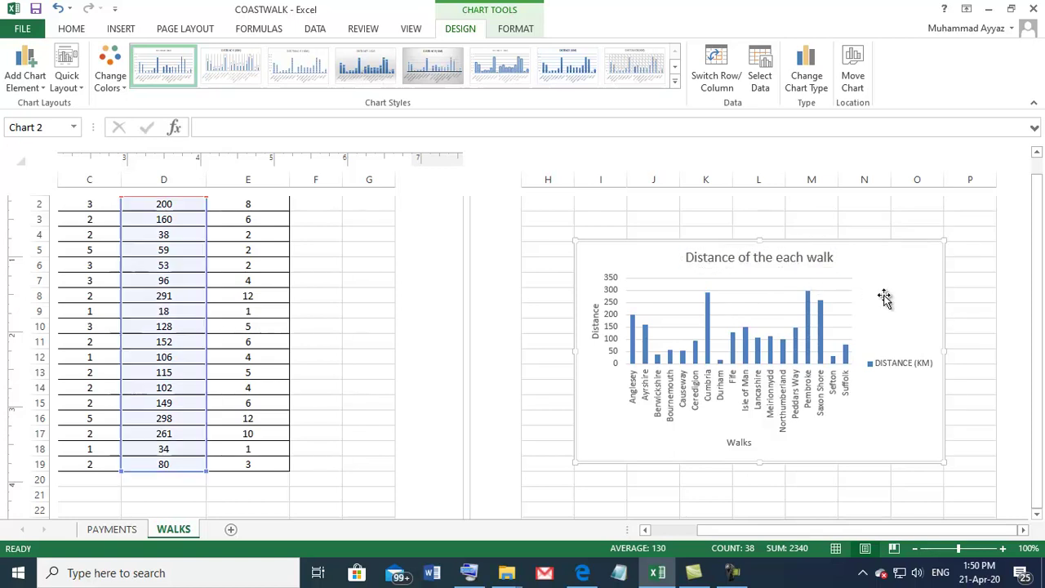
Step: Widen the chart on both sides and make it taller
scroll(770, 310, "up", 3)
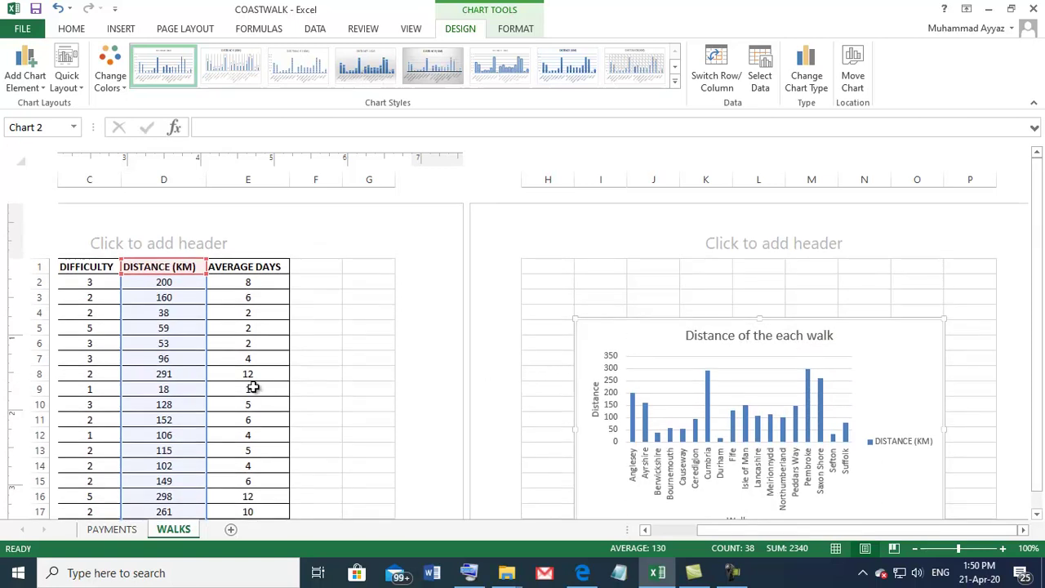
scroll(874, 389, "down", 3)
scroll(873, 389, "down", 1)
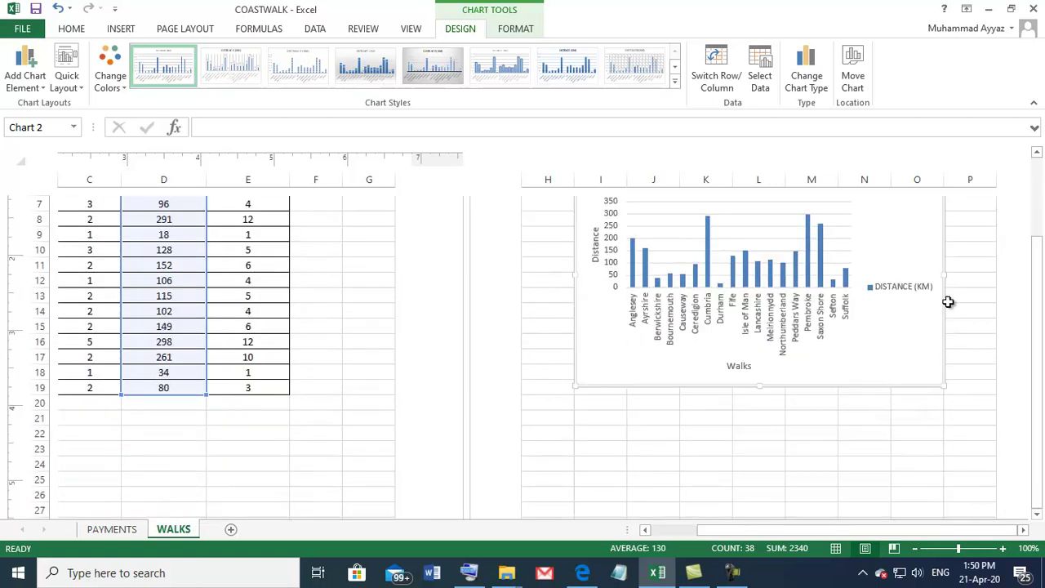
left_click_drag(945, 274, 990, 273)
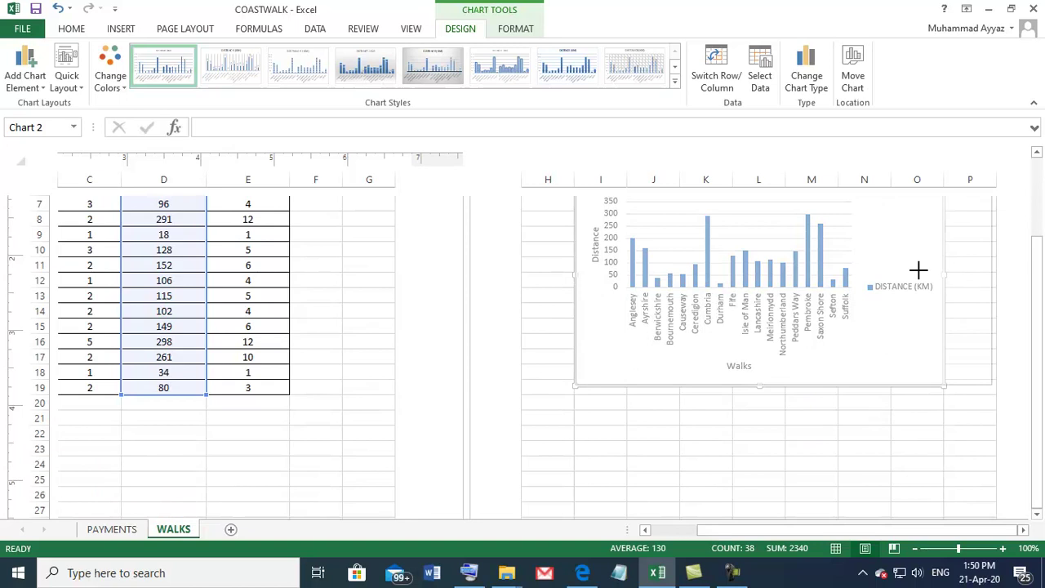
left_click_drag(576, 277, 528, 267)
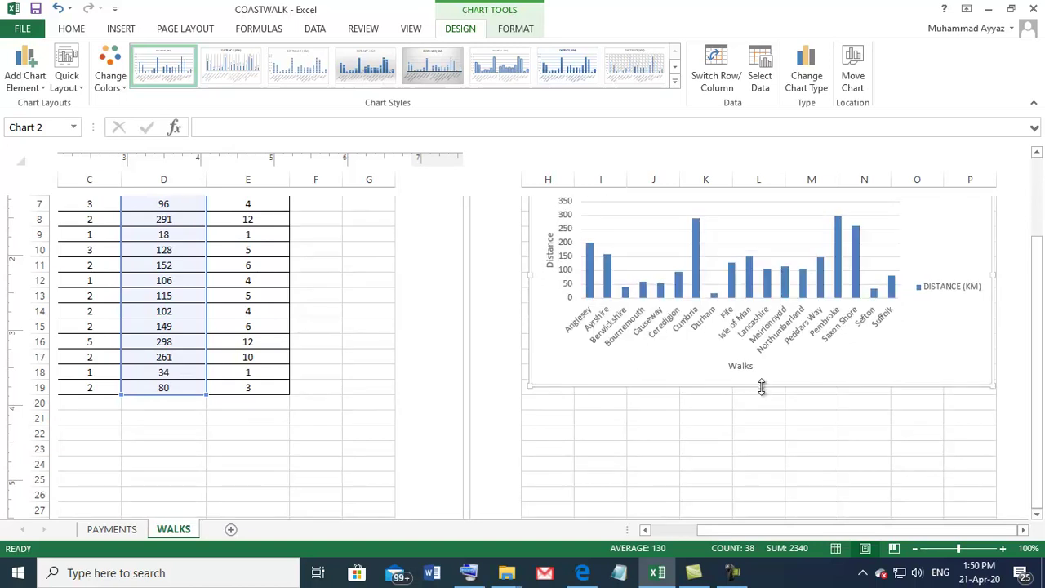
left_click_drag(760, 387, 760, 484)
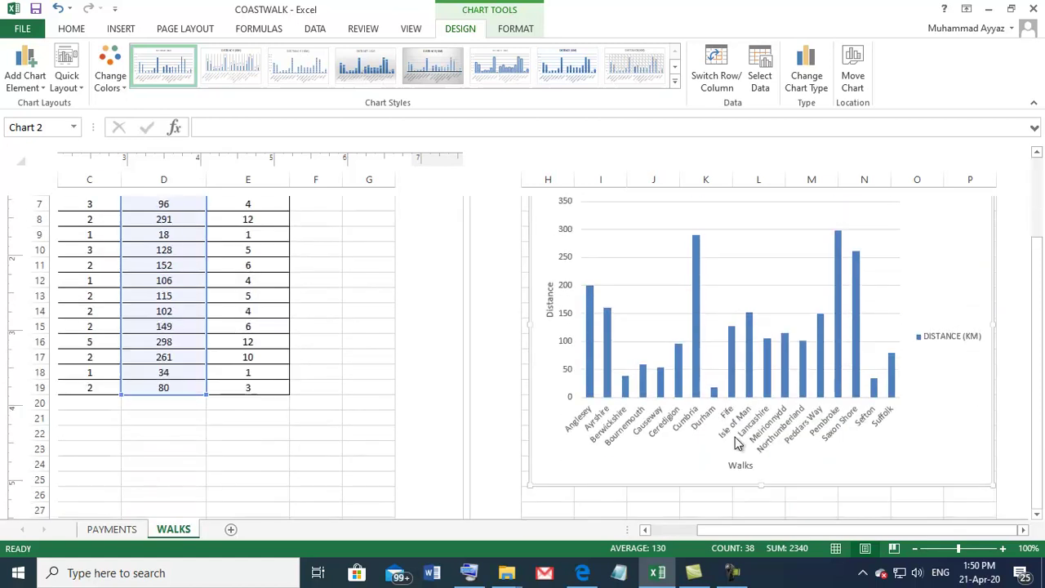
scroll(854, 286, "up", 1)
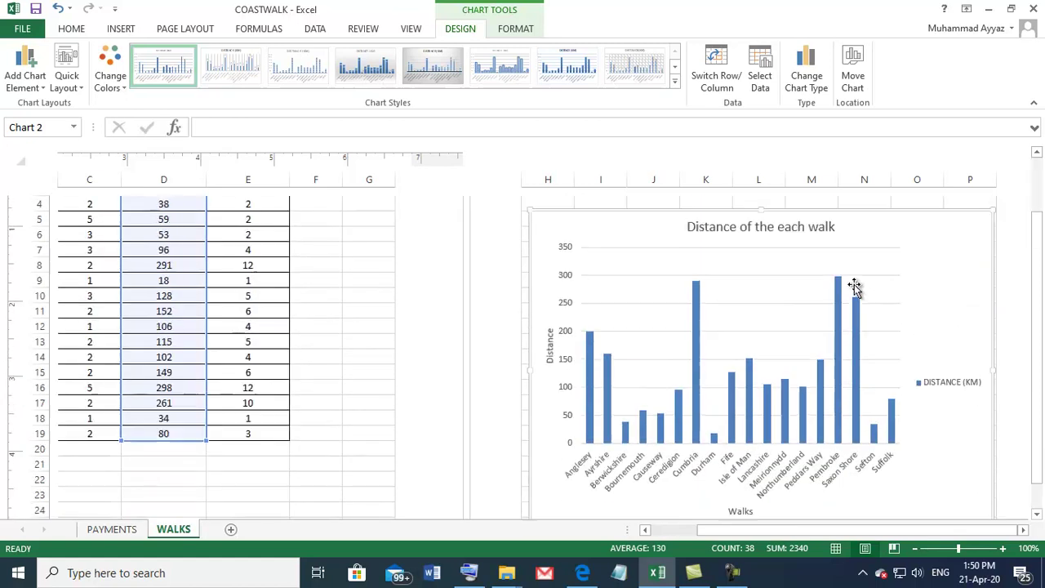
scroll(854, 286, "up", 1)
left_click(705, 280)
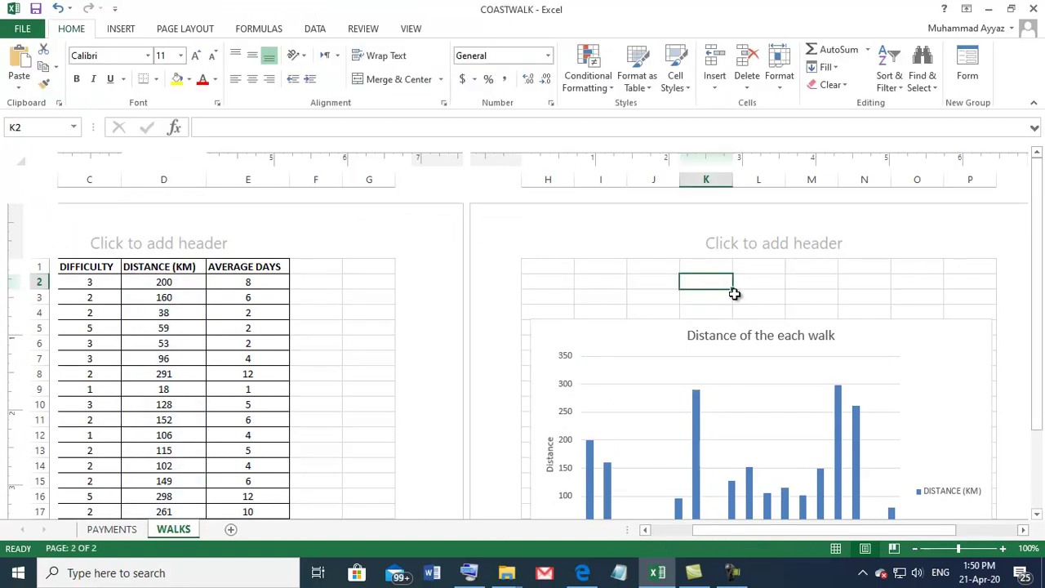
Step: Open the print preview and view page 2 of 2 showing the walks chart
key("ctrl+p")
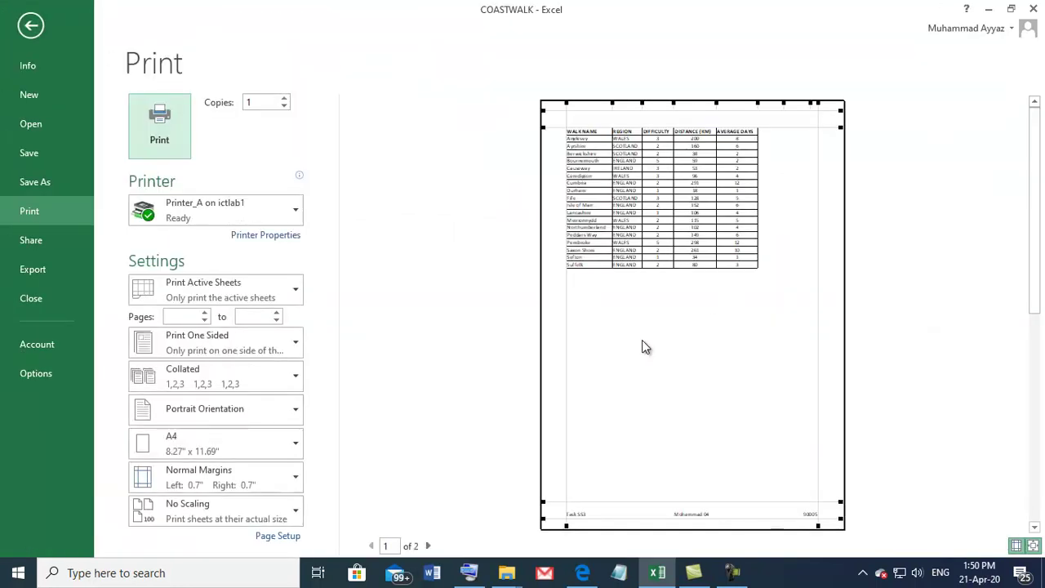
left_click(427, 546)
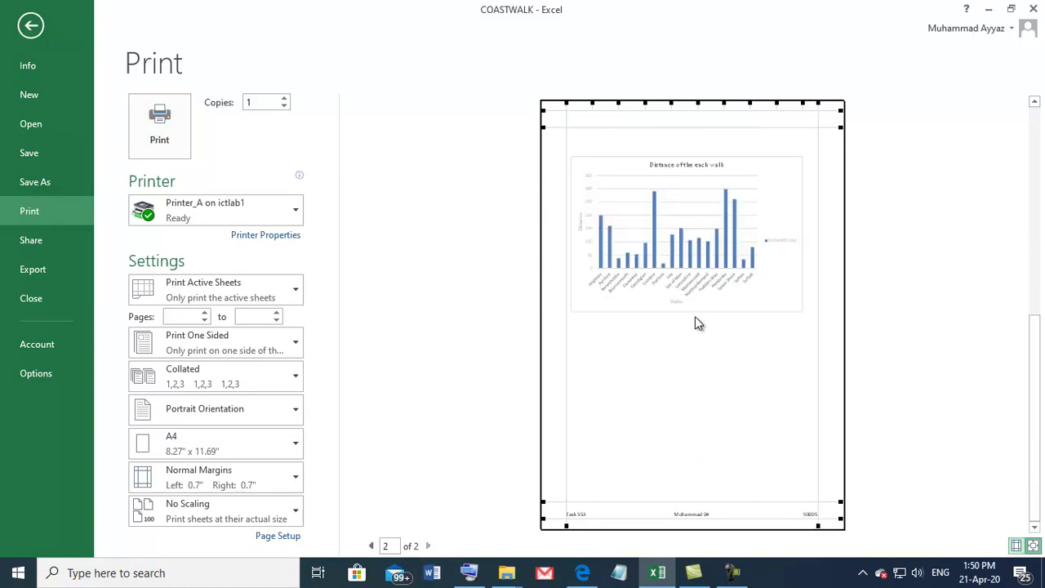